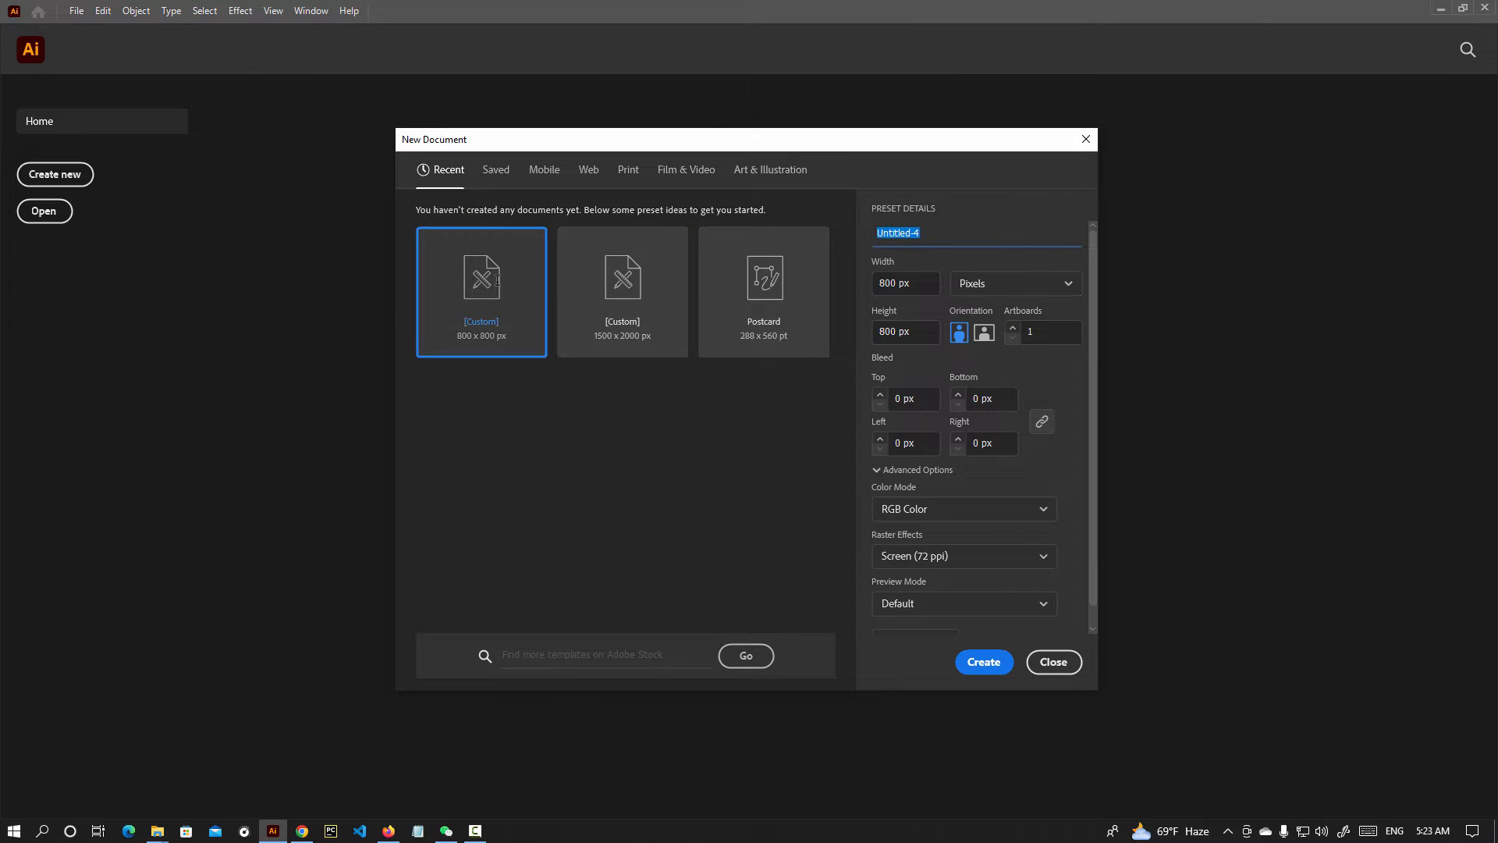
Create a new 800 x 800 px RGB document named Diamond Heart icon.
type("Diamond Heart icon")
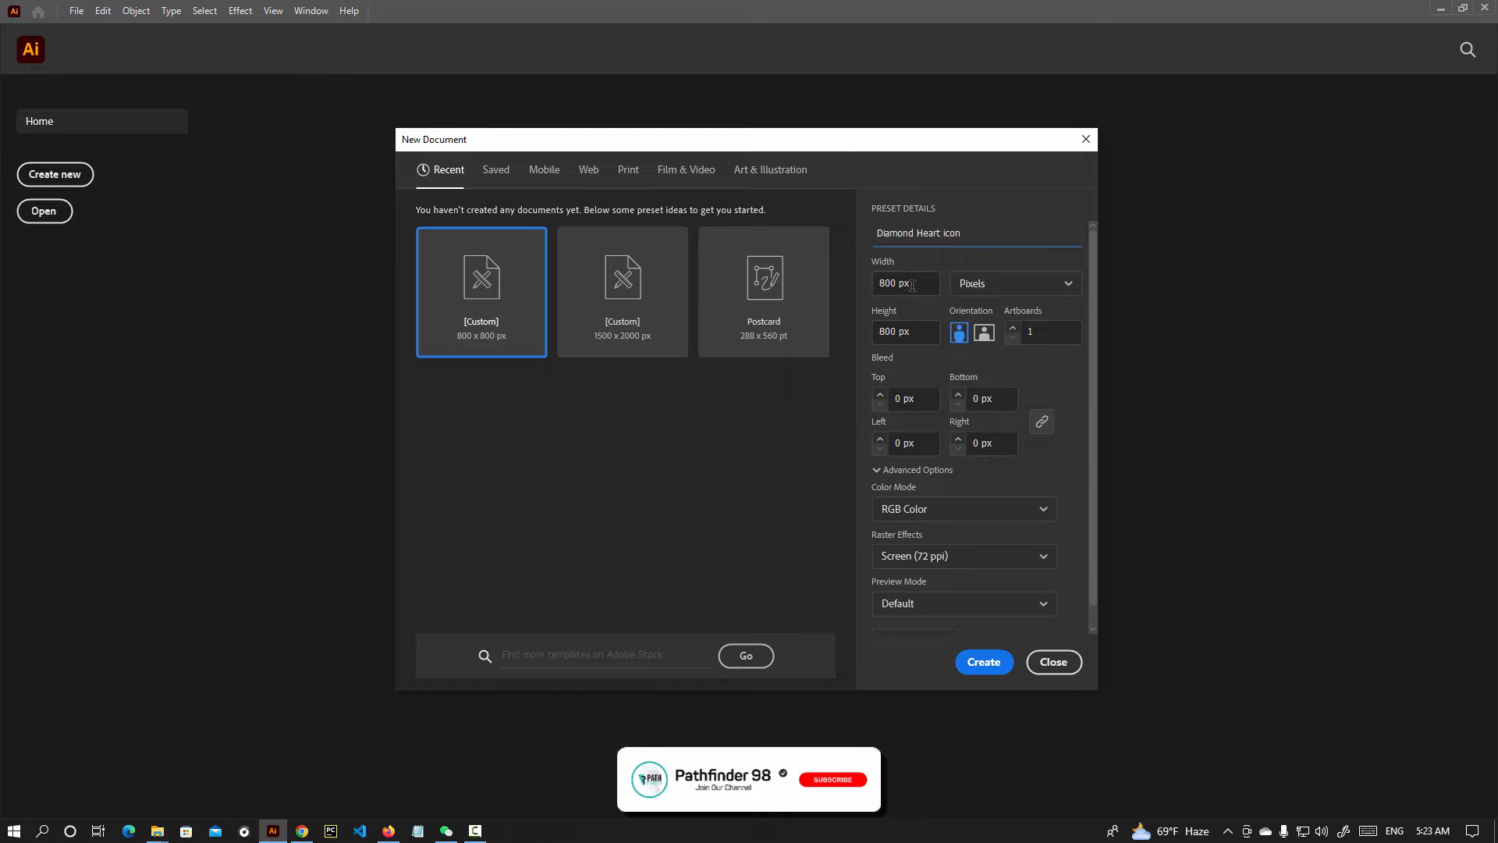
left_click(915, 331)
left_click(985, 662)
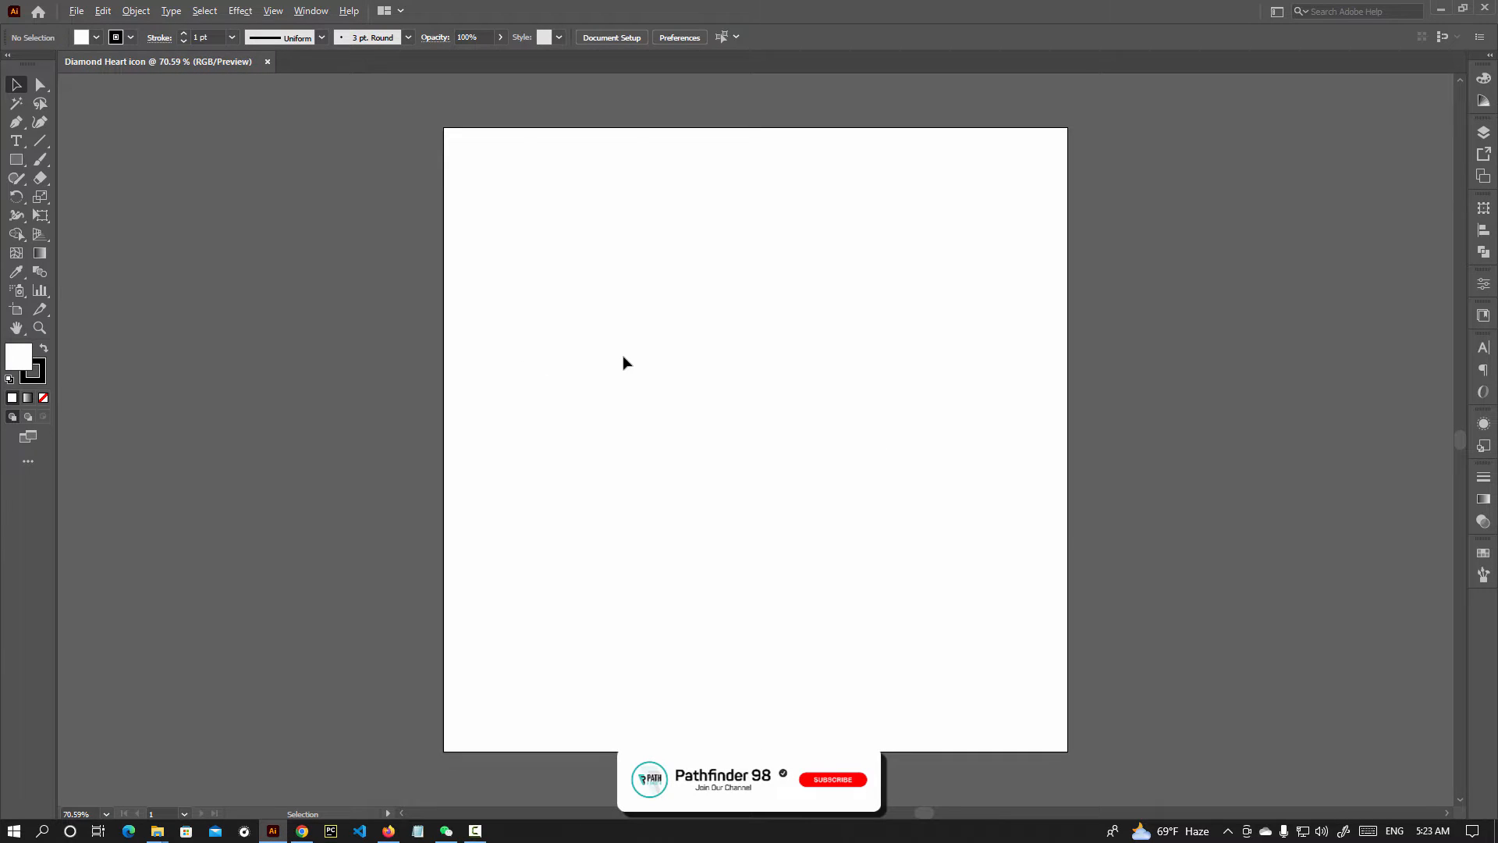
Draw the left half of an angular heart with the Pen tool as an open six-point path, no fill, black stroke, and deselect it.
scroll(624, 362, "down", 1)
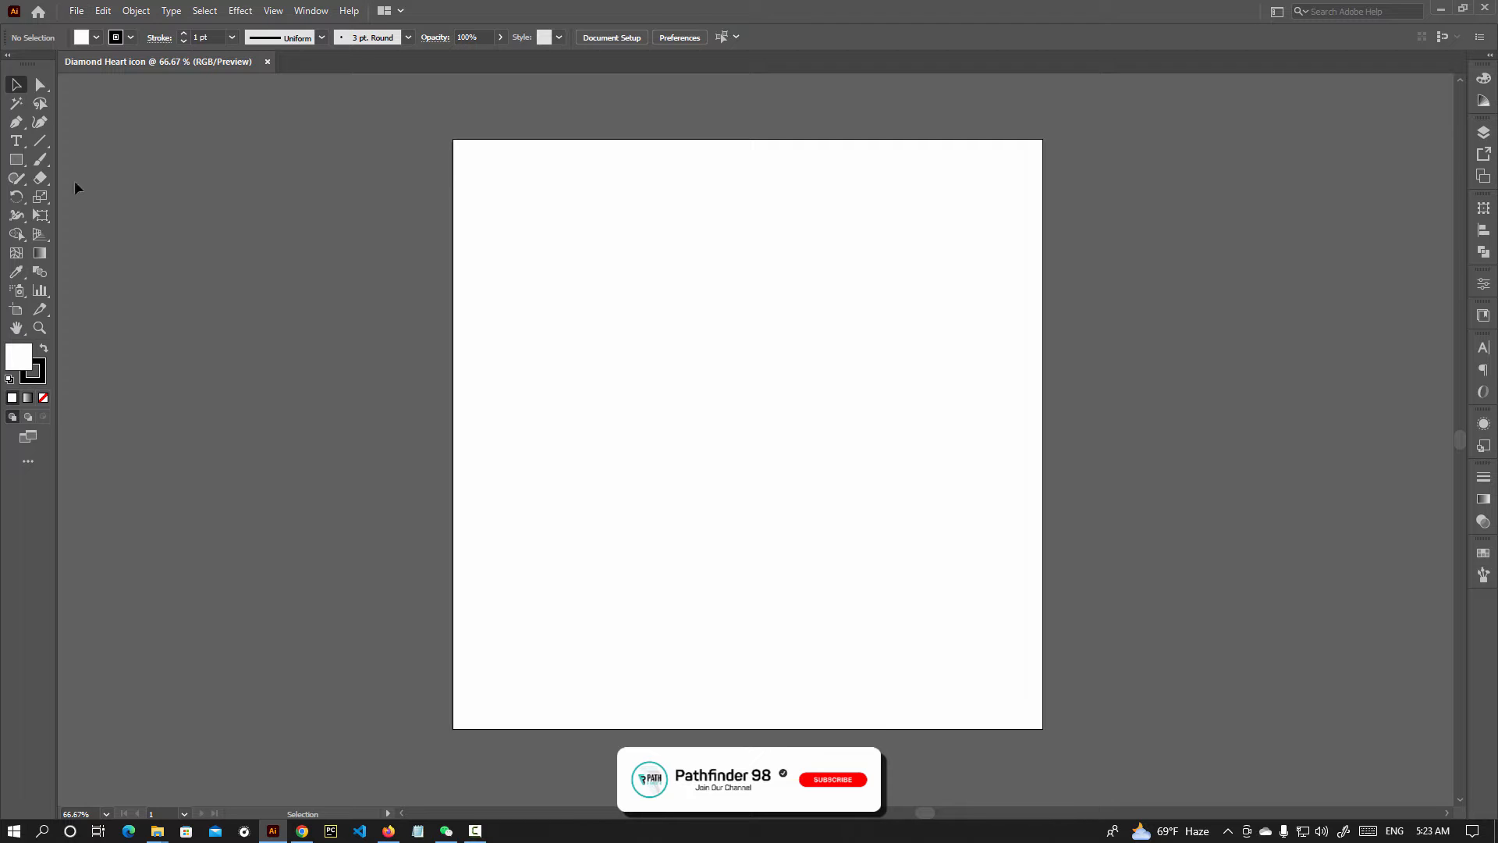
left_click(37, 382)
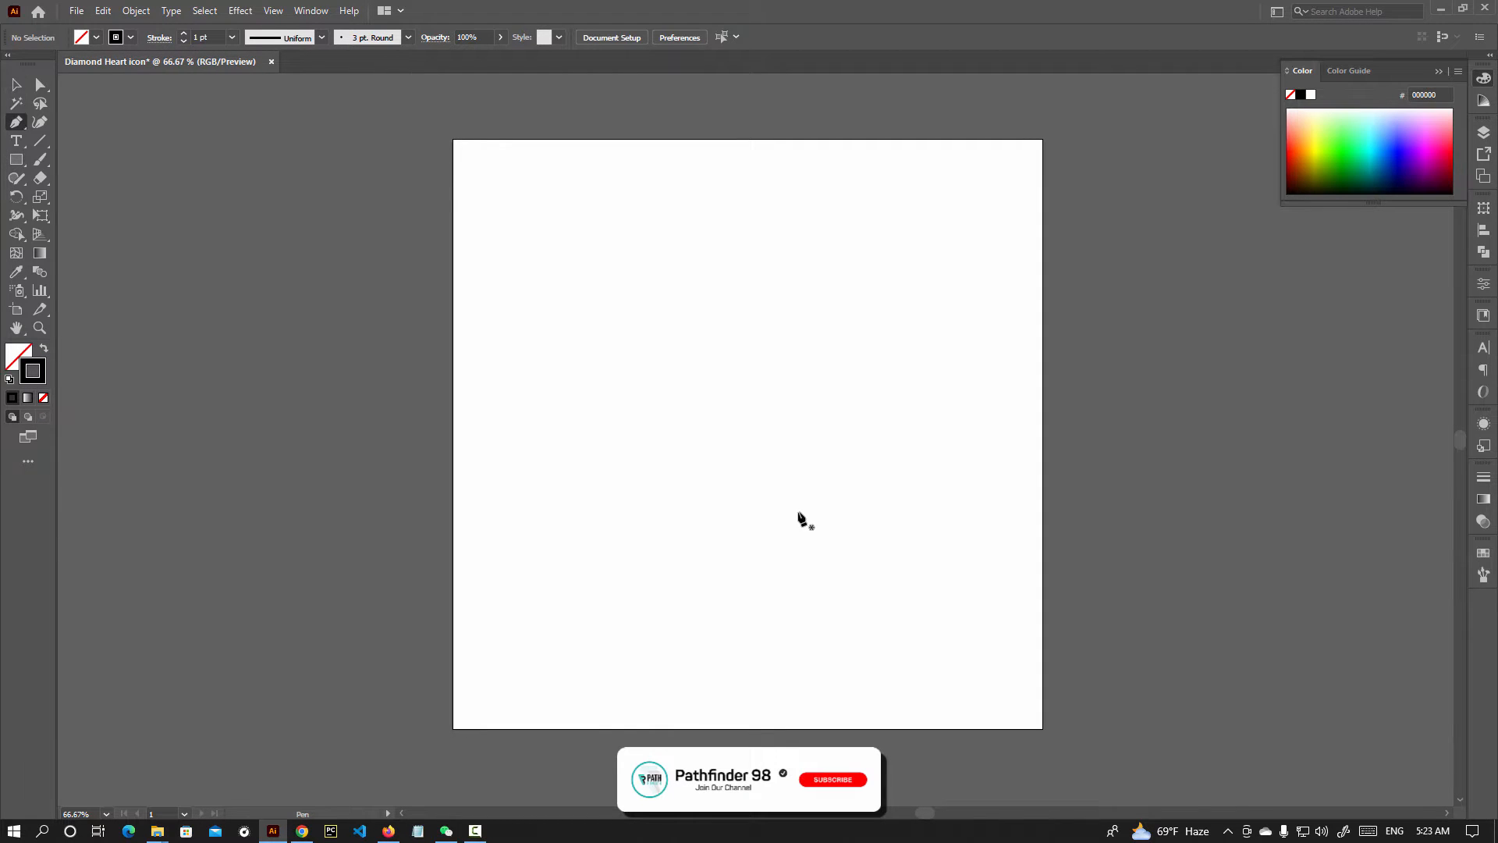
left_click(749, 495)
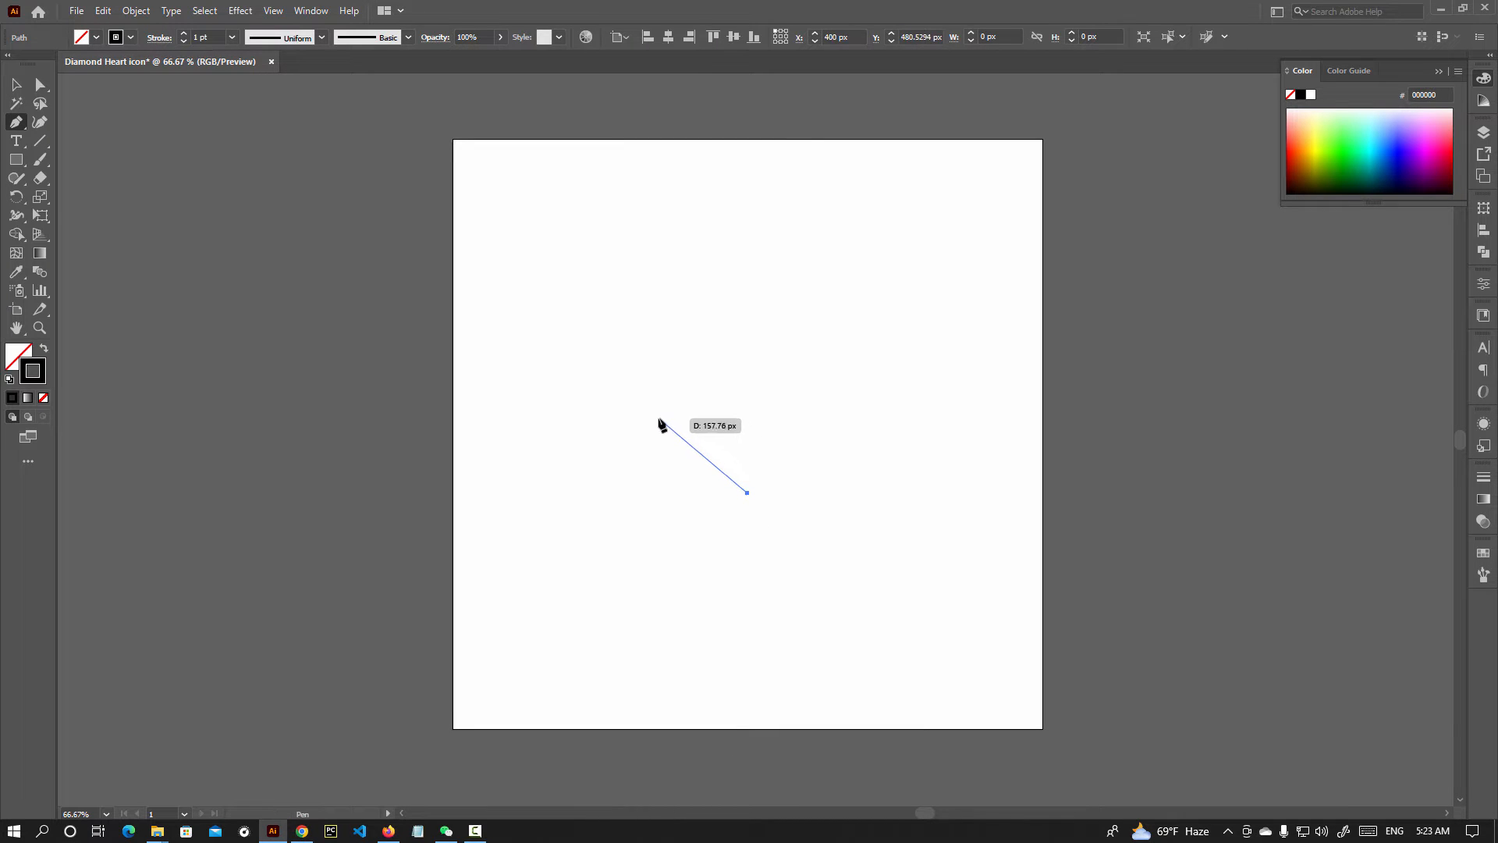
left_click(656, 417)
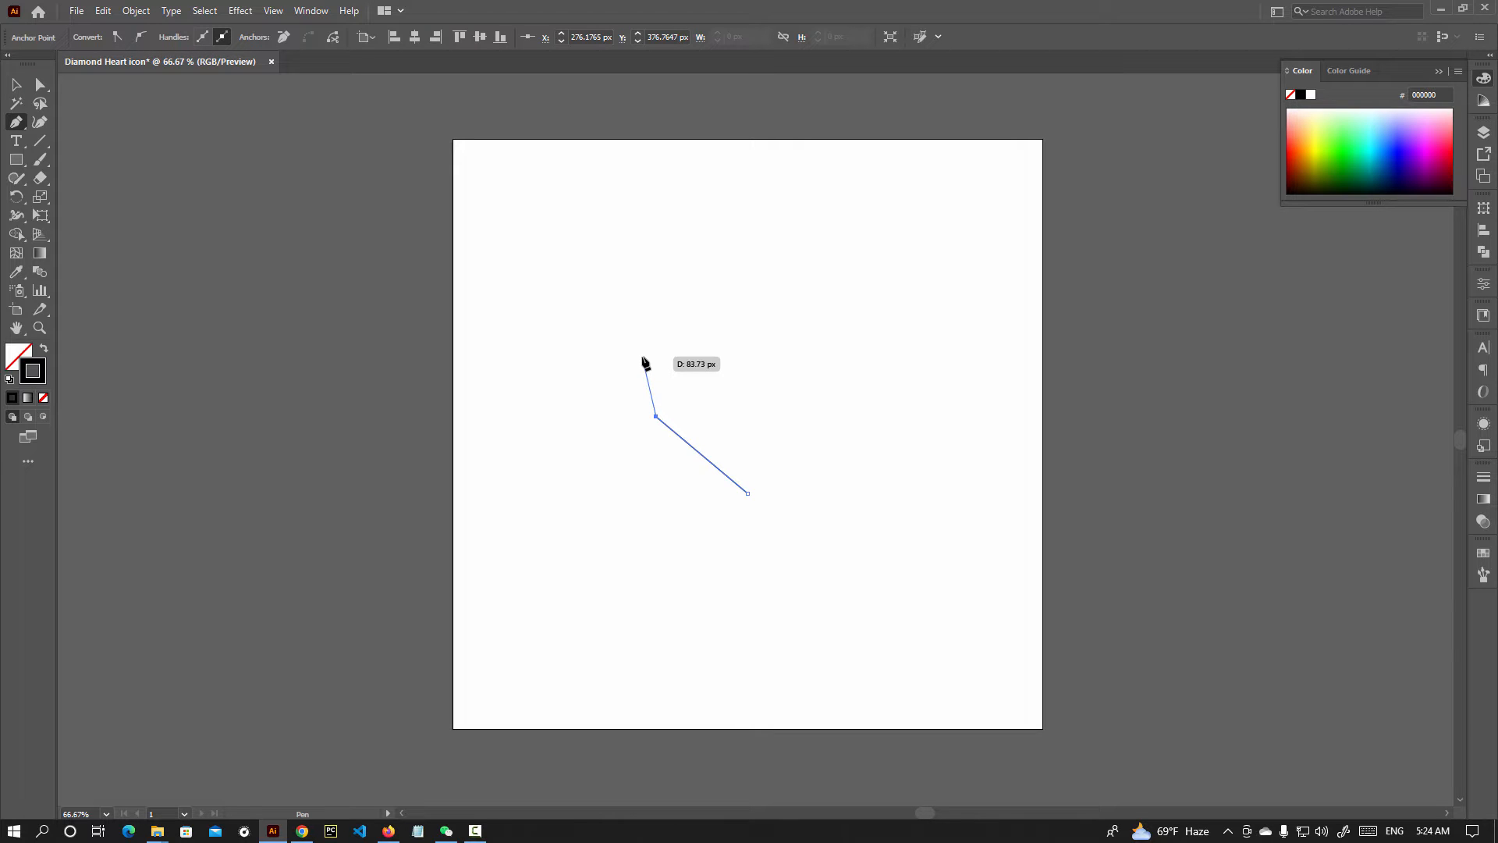
left_click(641, 356)
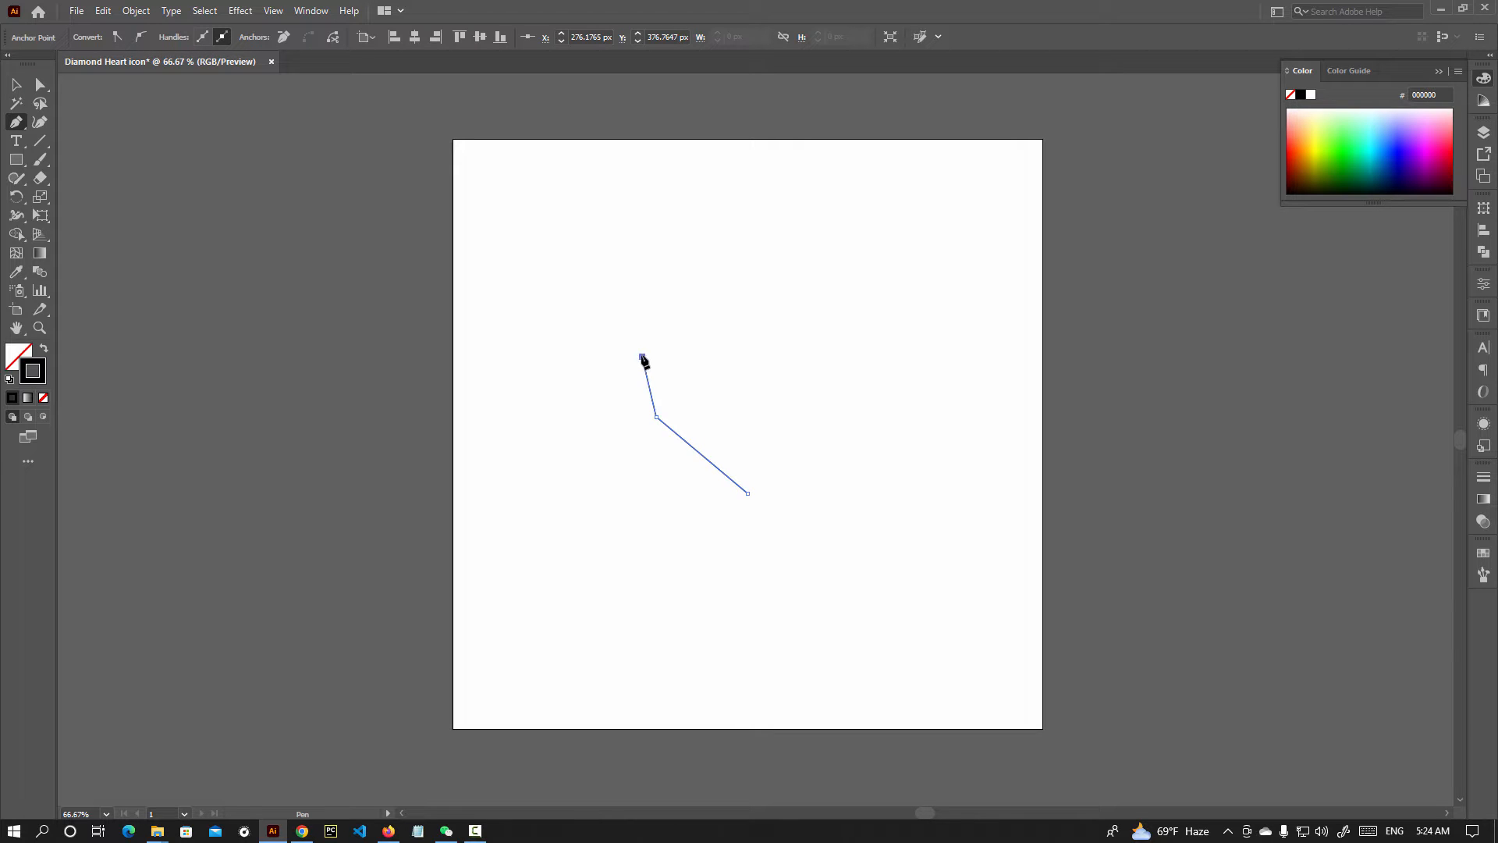
left_click(651, 296)
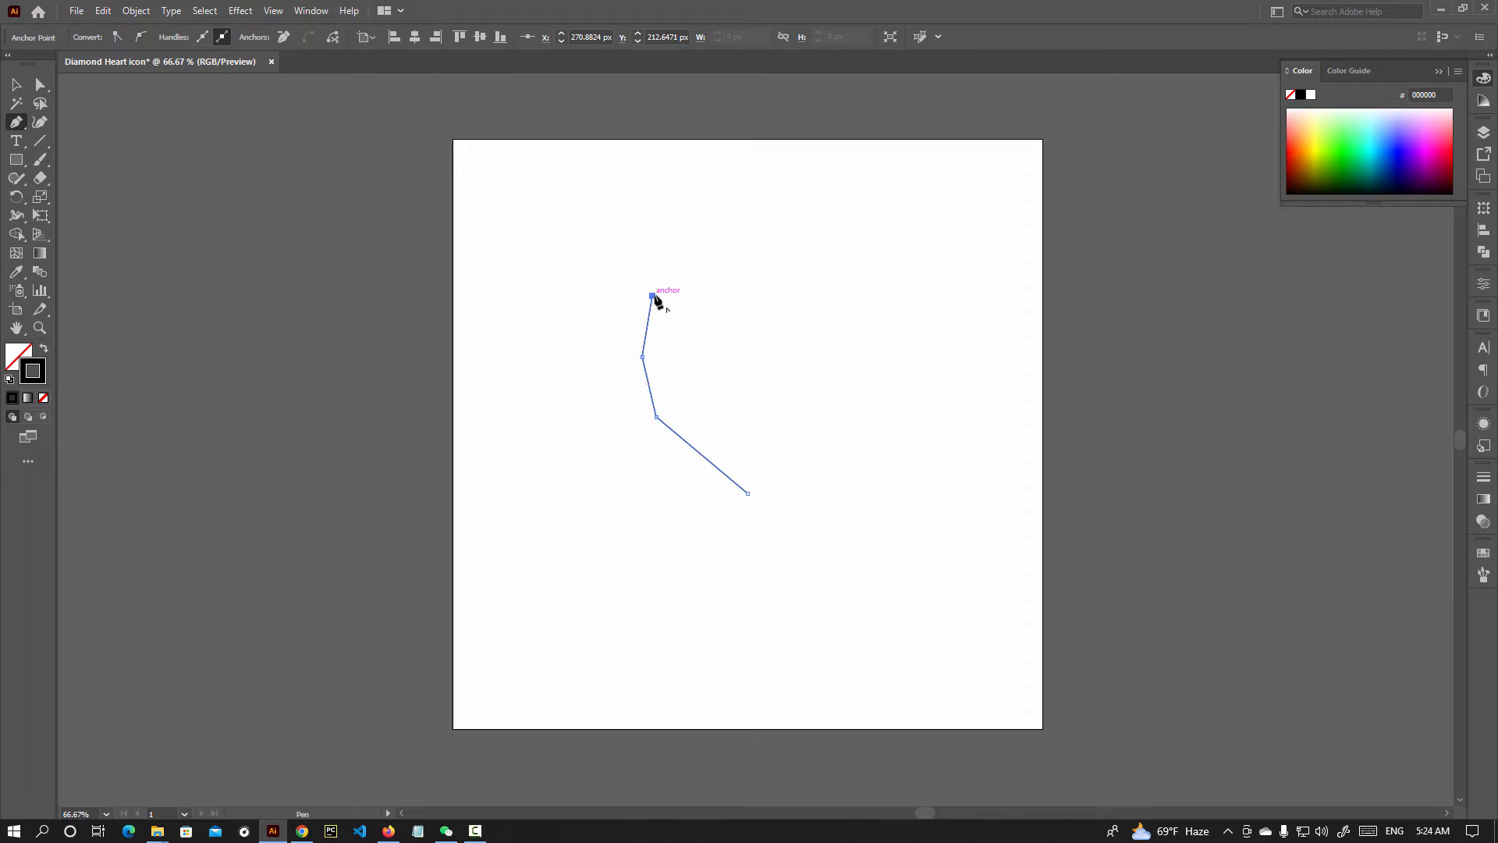
left_click(700, 280)
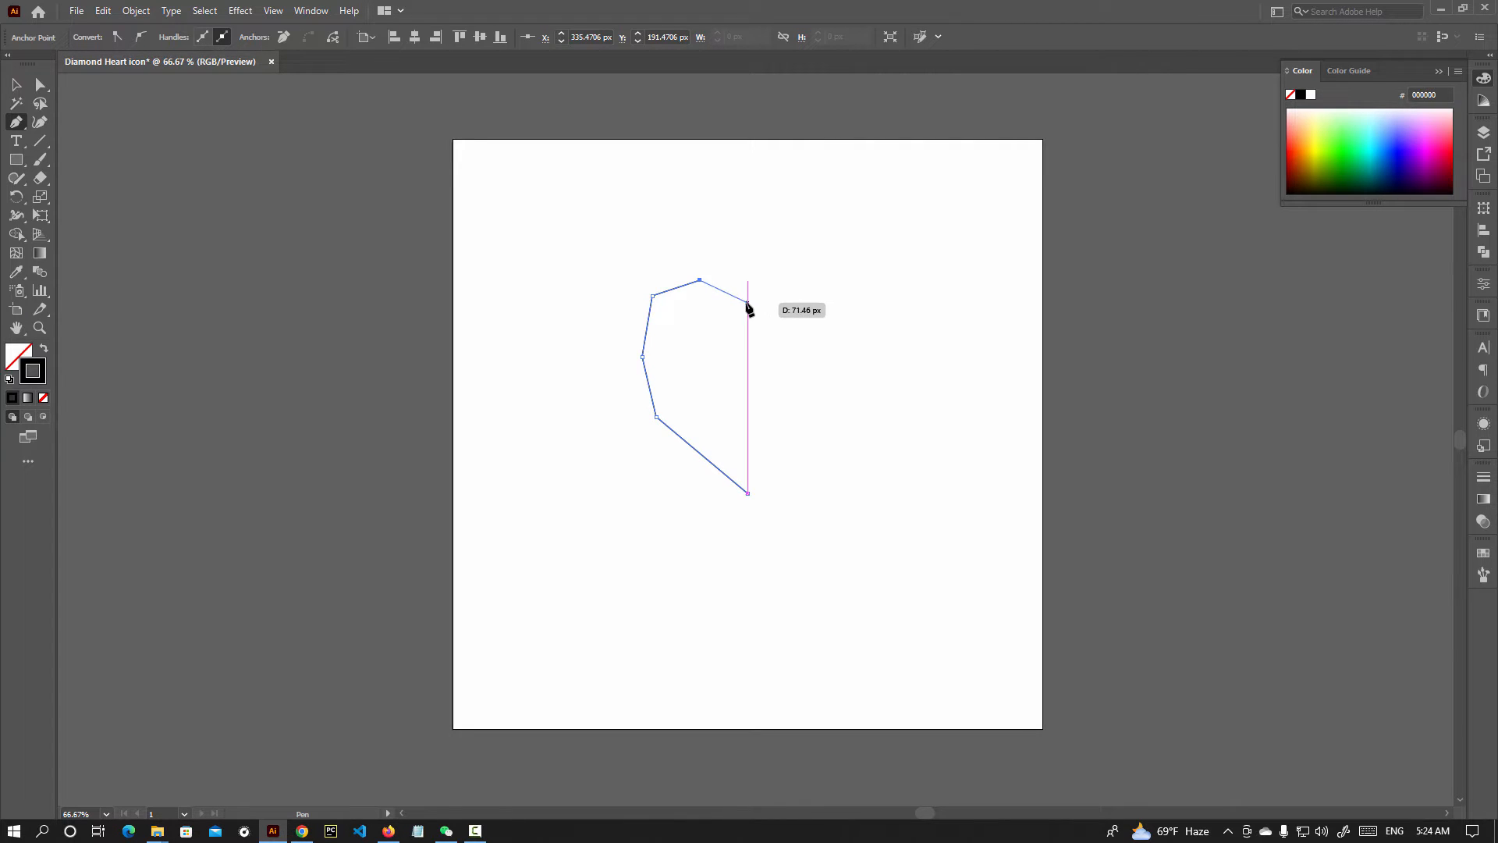
left_click(747, 303)
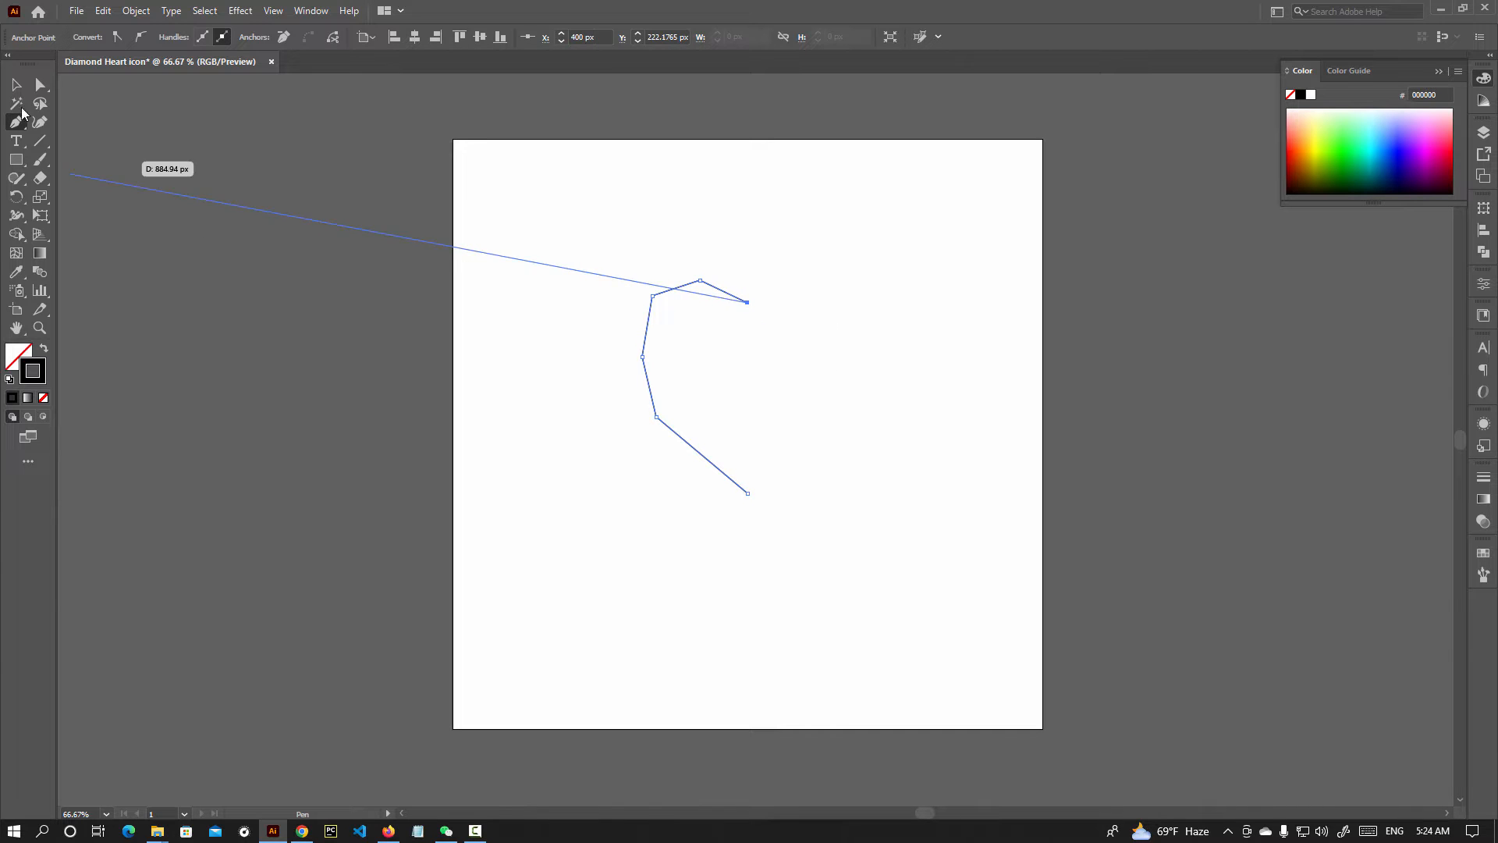
left_click(204, 11)
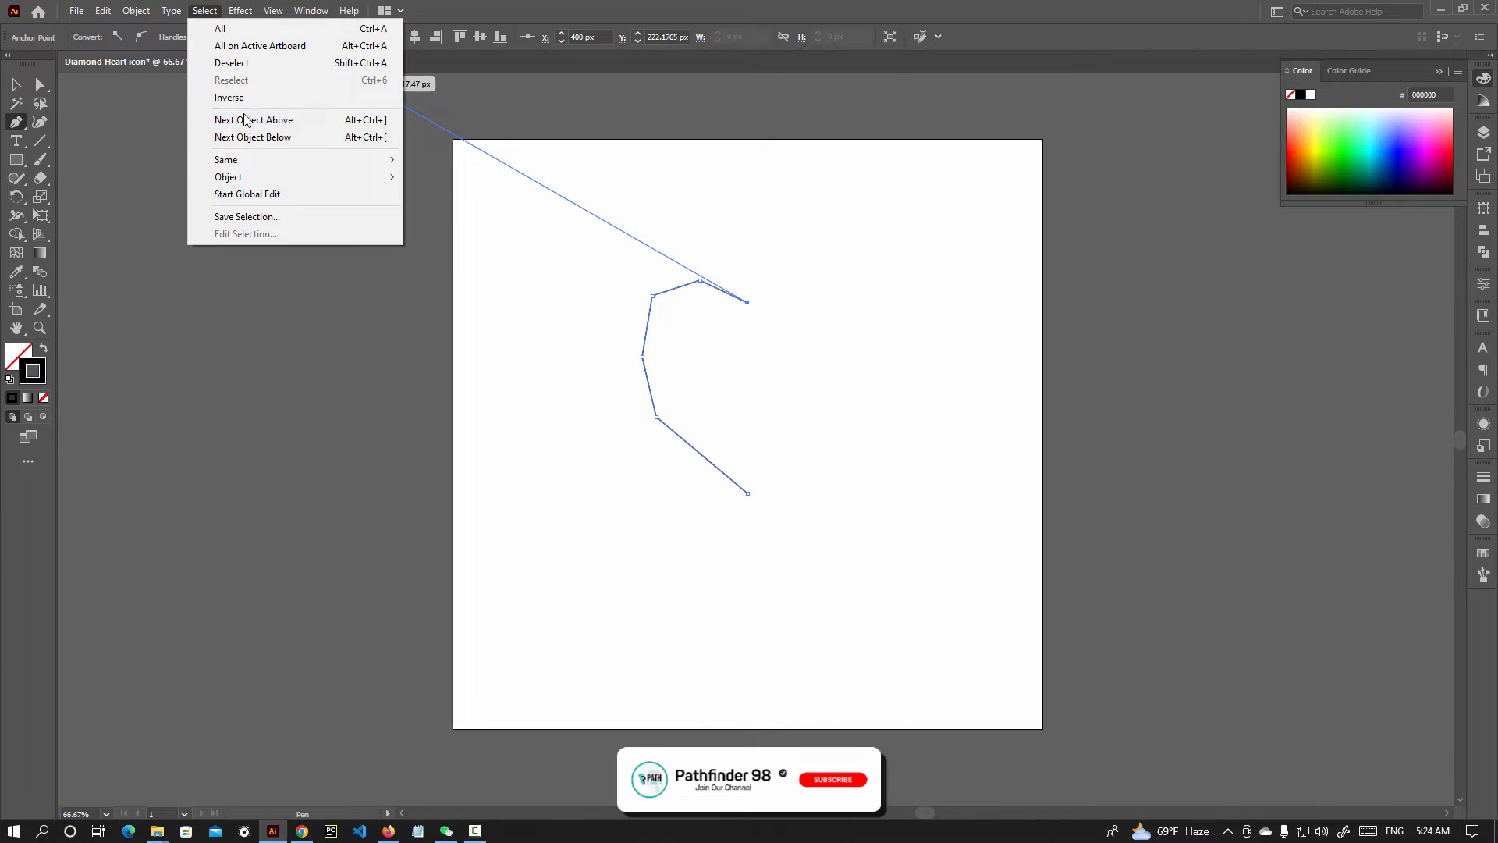
left_click(234, 62)
key("v")
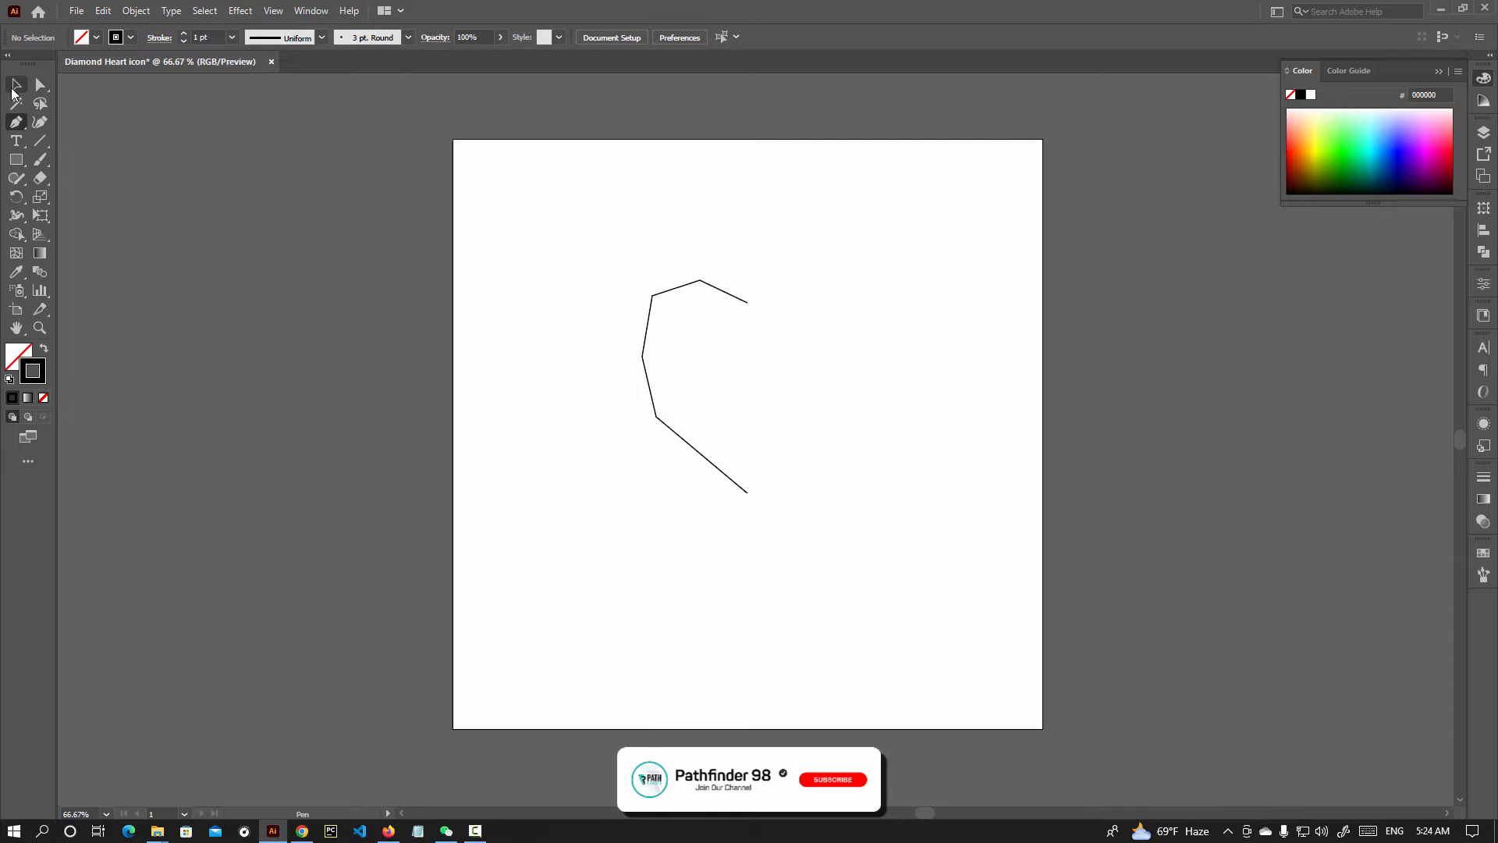
Move the half heart's outermost side anchor to about X 240 px and shift the lower side anchor outward.
scroll(667, 348, "up", 1)
left_click_drag(769, 357, 656, 393)
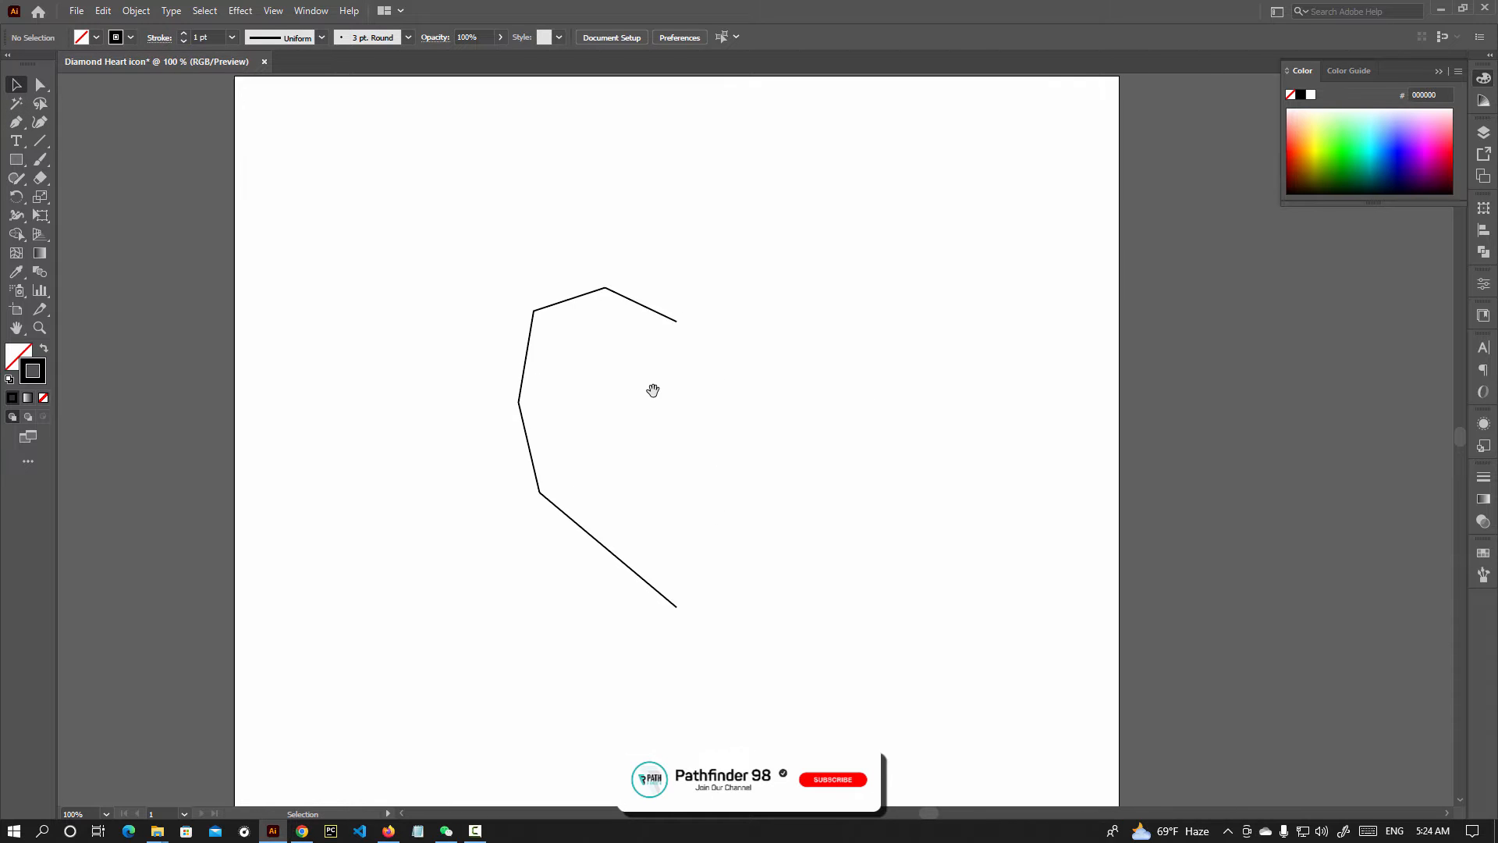
scroll(667, 394, "up", 1)
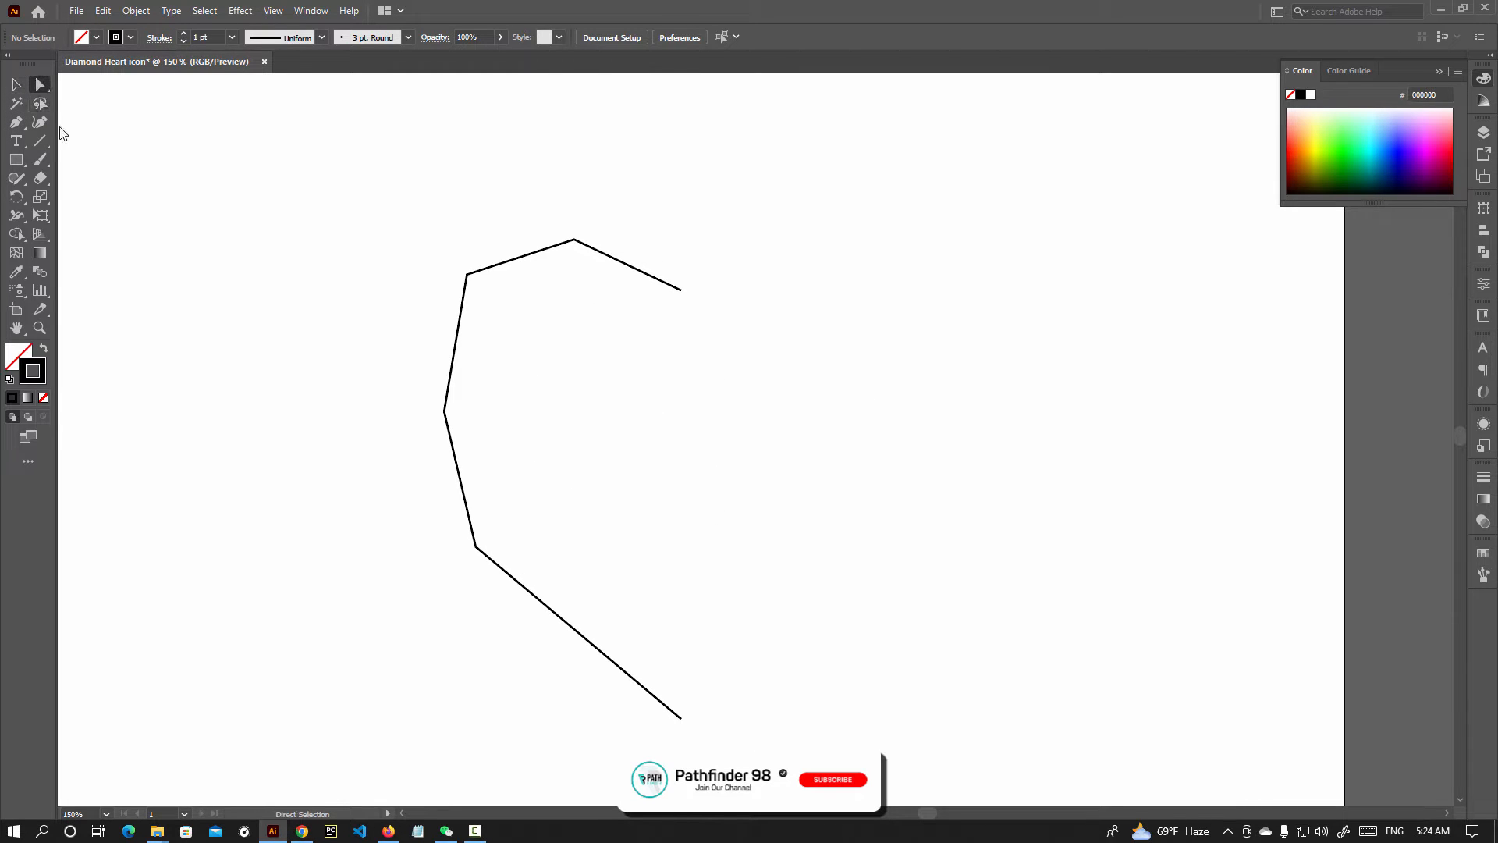
left_click(445, 411)
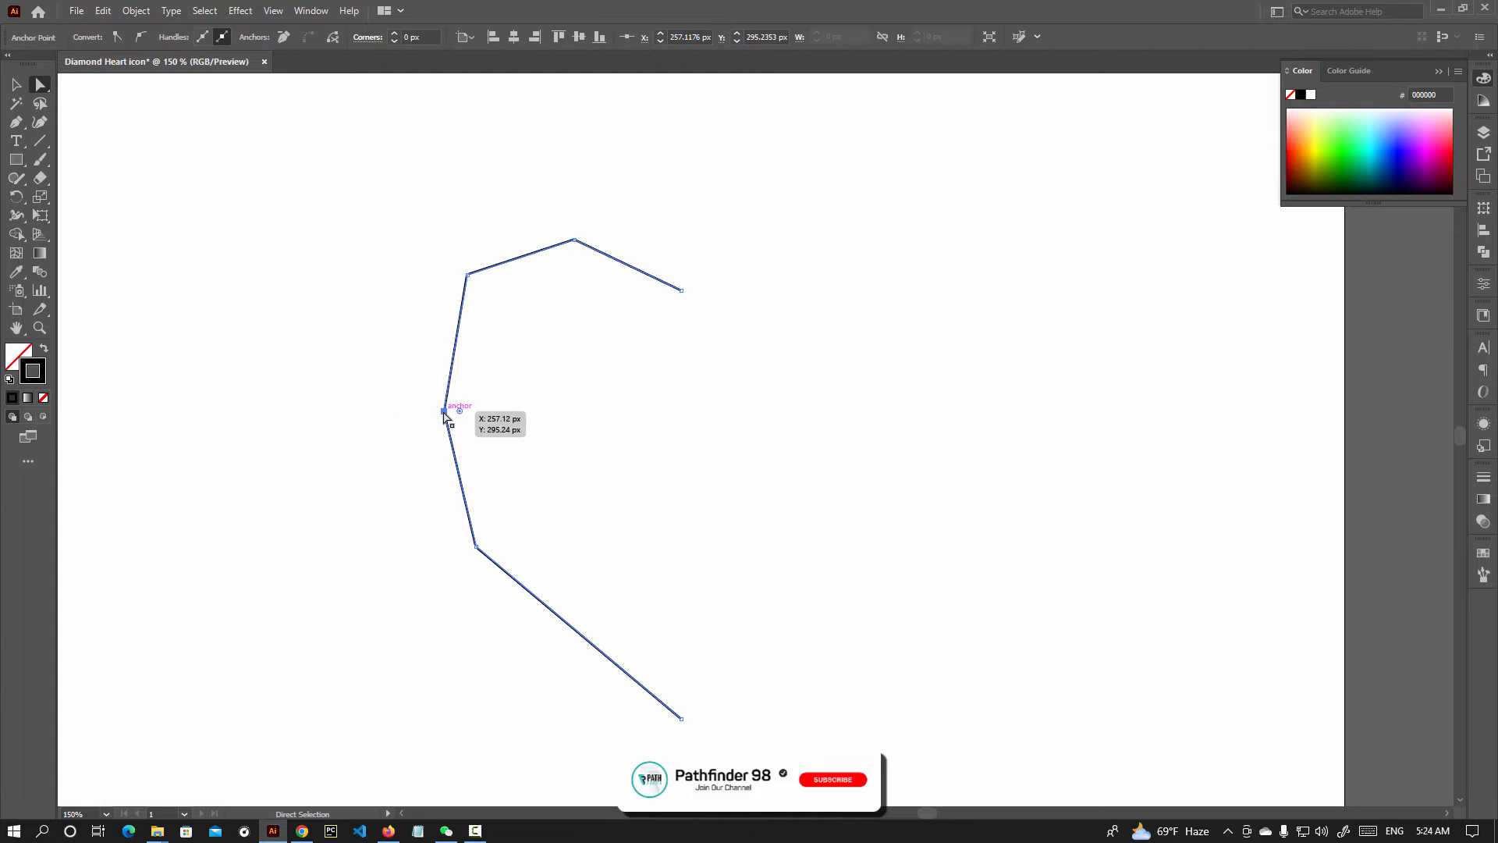
left_click_drag(439, 412, 412, 411)
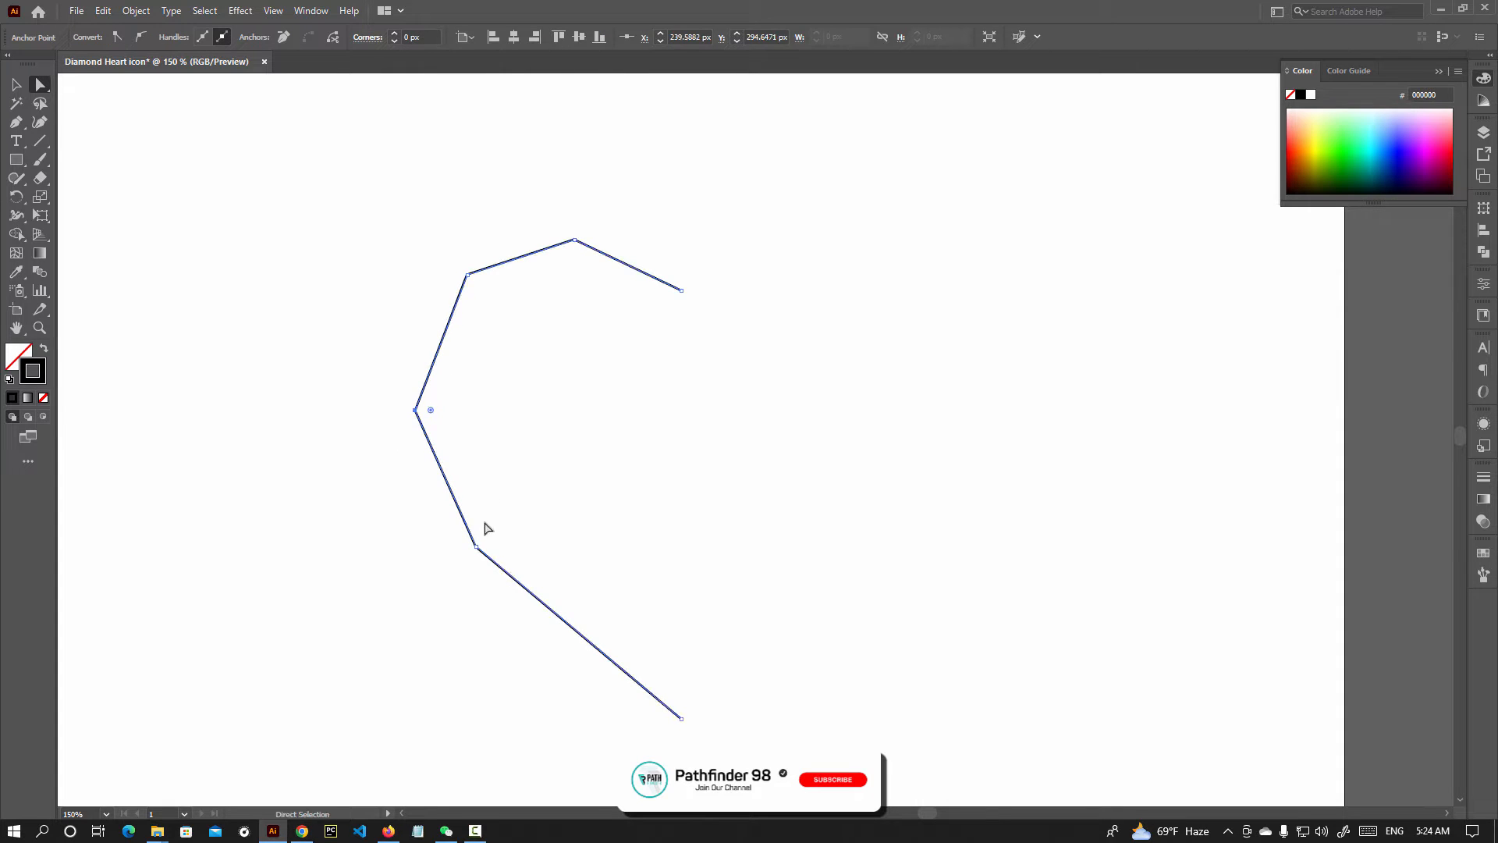
left_click_drag(474, 552, 440, 562)
left_click(538, 421)
Raise the half heart's top anchor slightly and nudge the upper shoulder anchor outward.
scroll(544, 420, "down", 2)
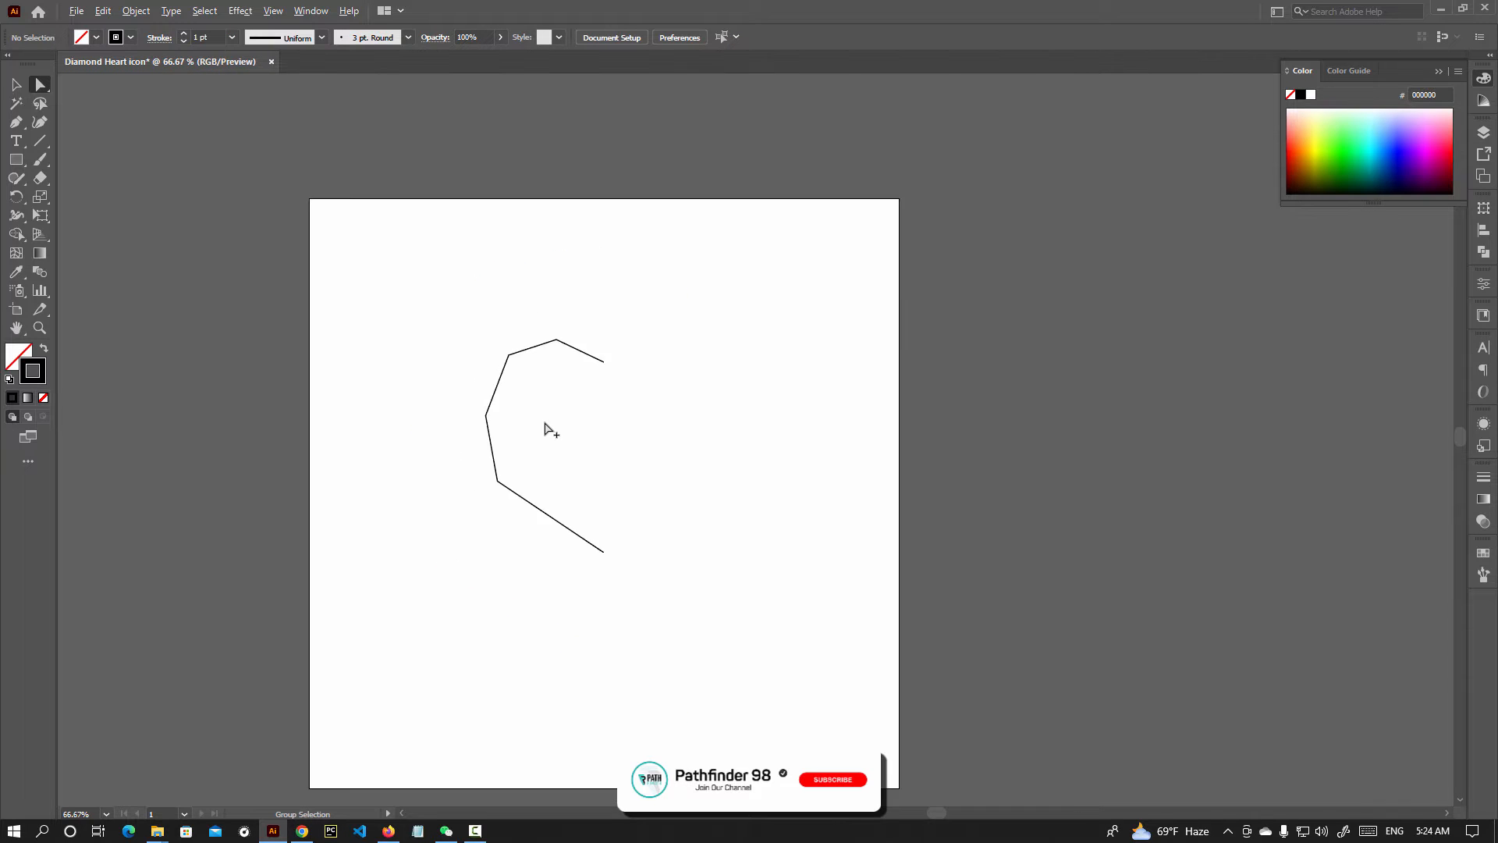
scroll(546, 425, "up", 1)
left_click_drag(570, 323, 562, 294)
left_click(484, 320)
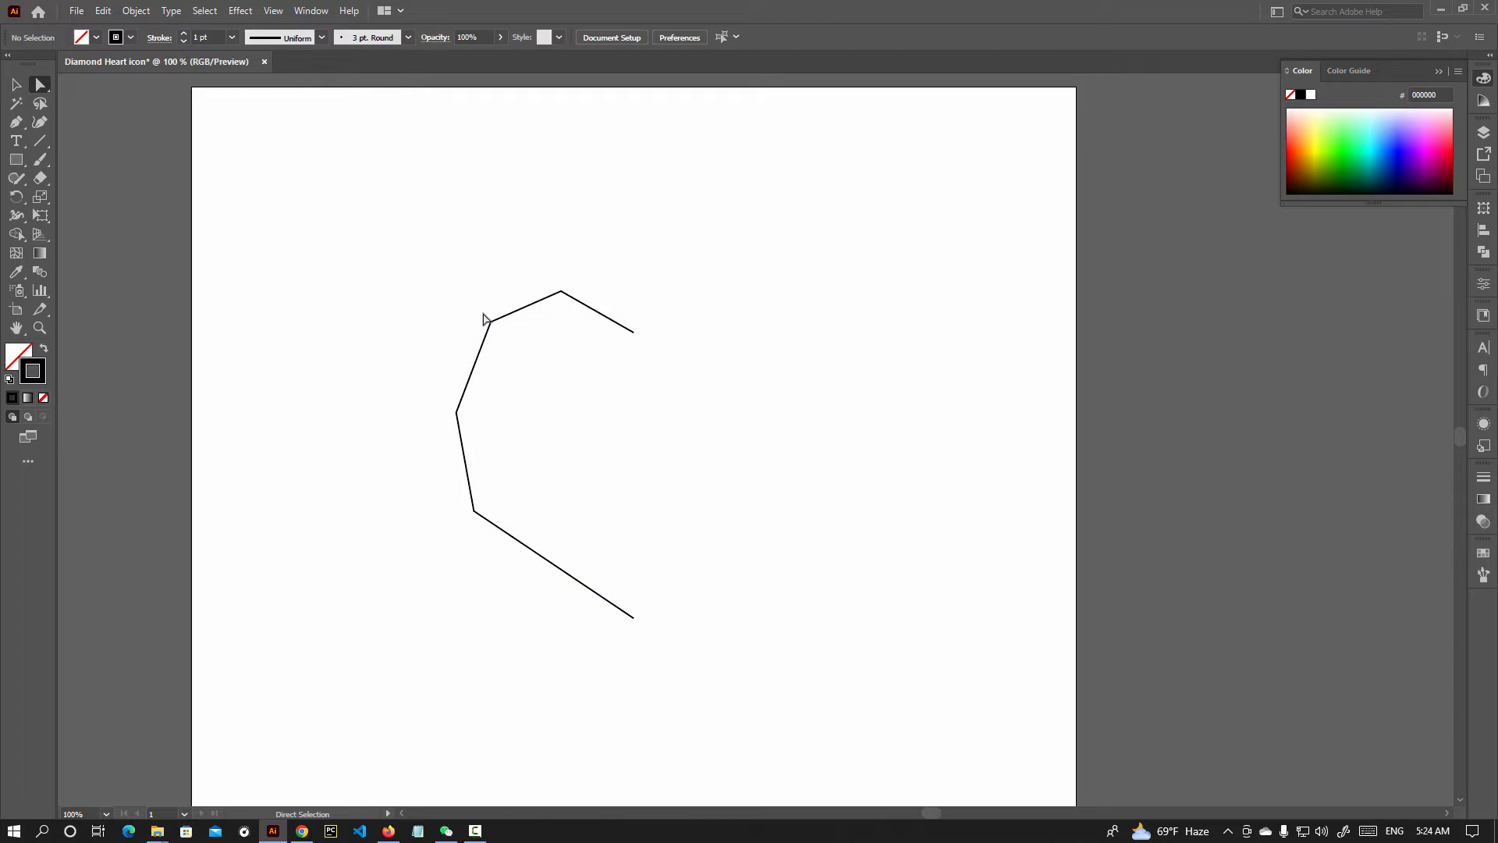
left_click_drag(504, 354, 484, 325)
left_click(568, 436)
scroll(571, 434, "down", 1)
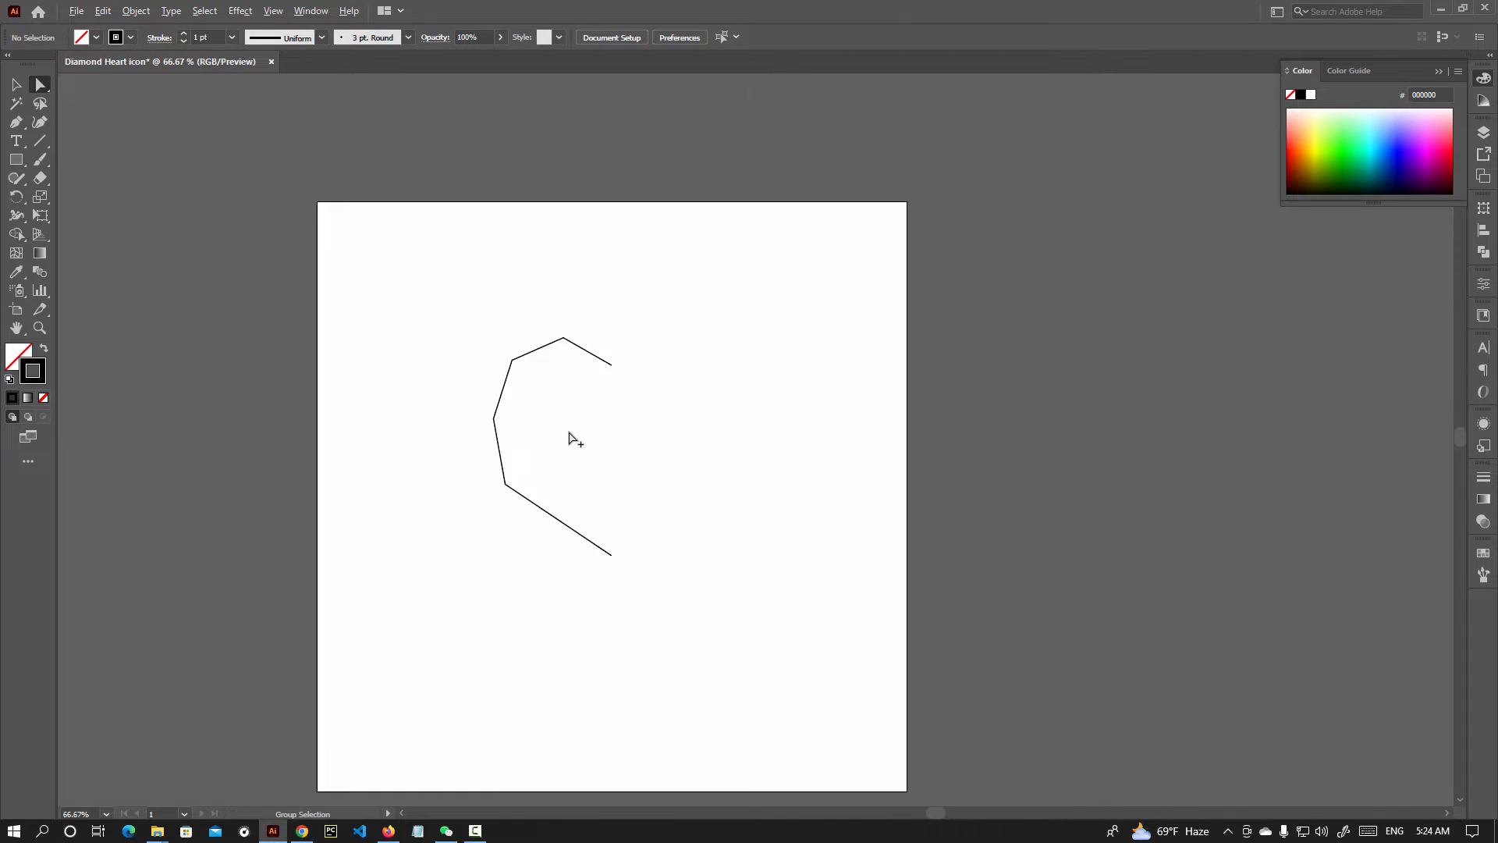
Copy the half heart path and paste the duplicate in place.
scroll(570, 434, "up", 1)
left_click_drag(590, 452, 483, 400)
left_click(17, 85)
scroll(593, 408, "down", 1)
scroll(477, 410, "up", 2)
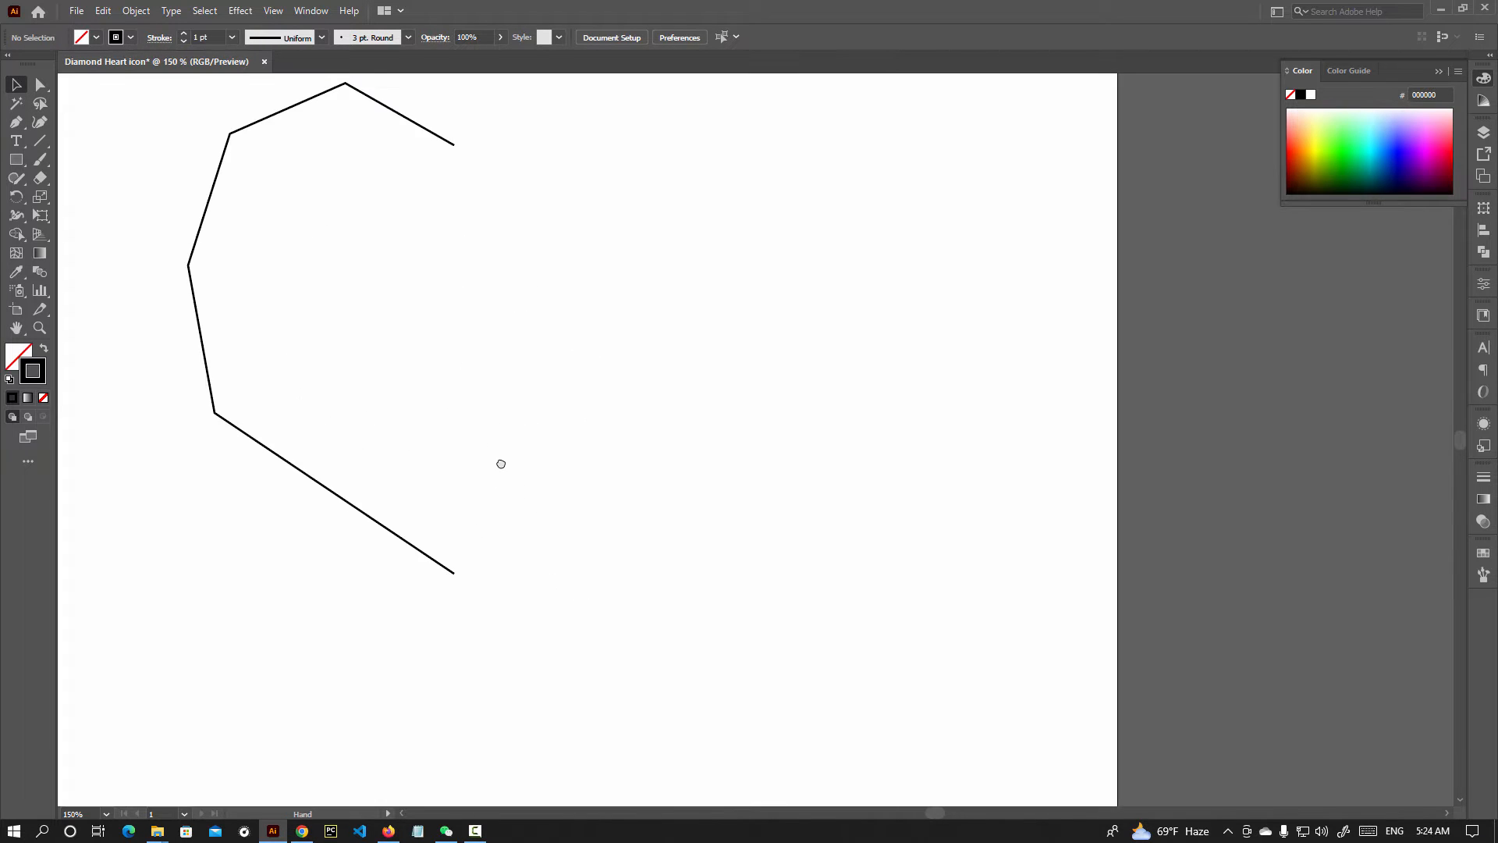
left_click_drag(501, 465, 565, 538)
left_click_drag(408, 358, 271, 557)
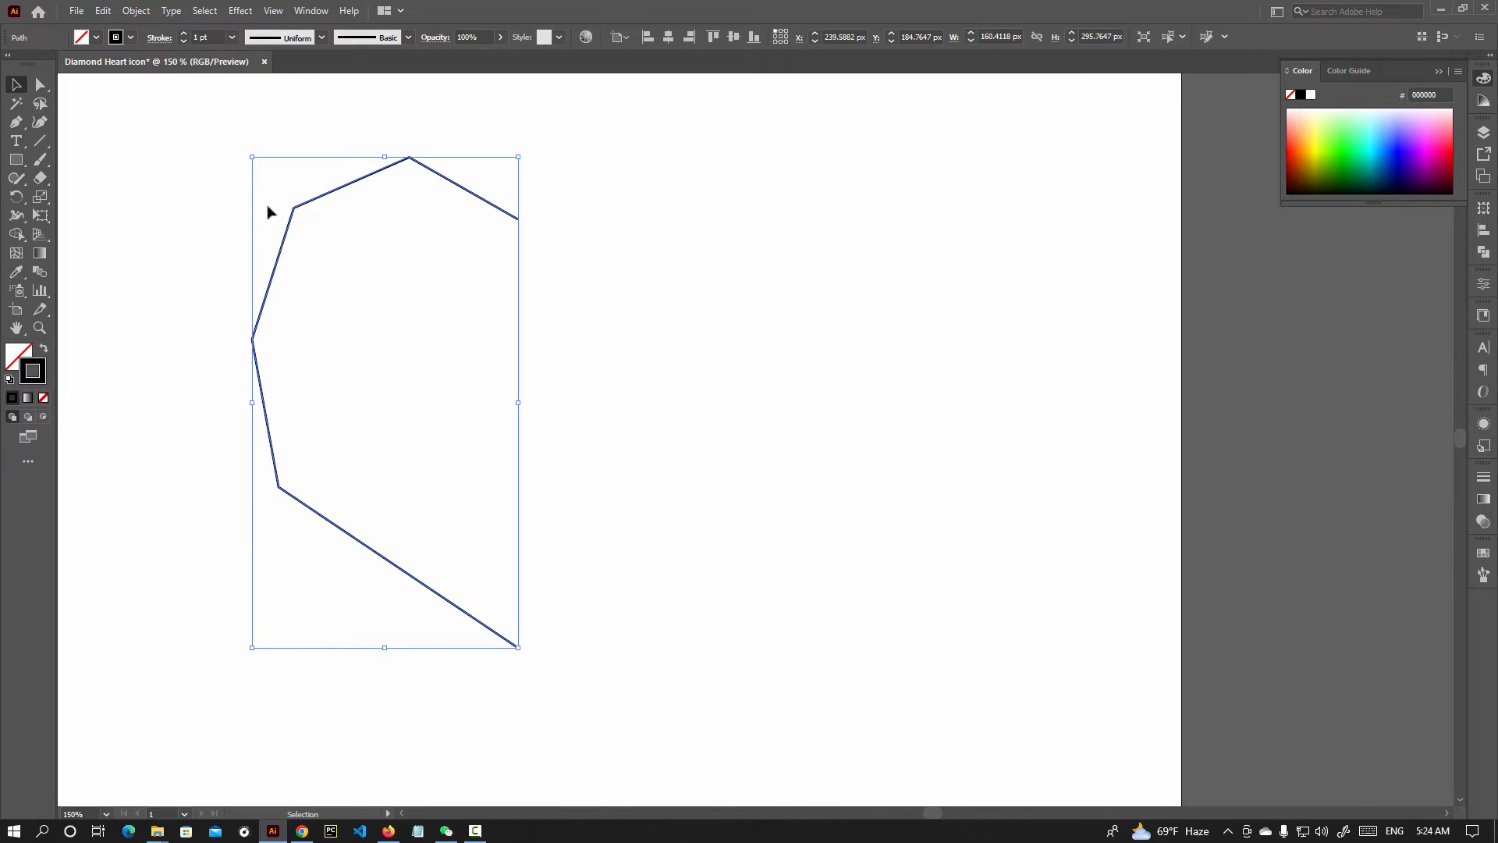
left_click(103, 11)
left_click(129, 86)
left_click(102, 11)
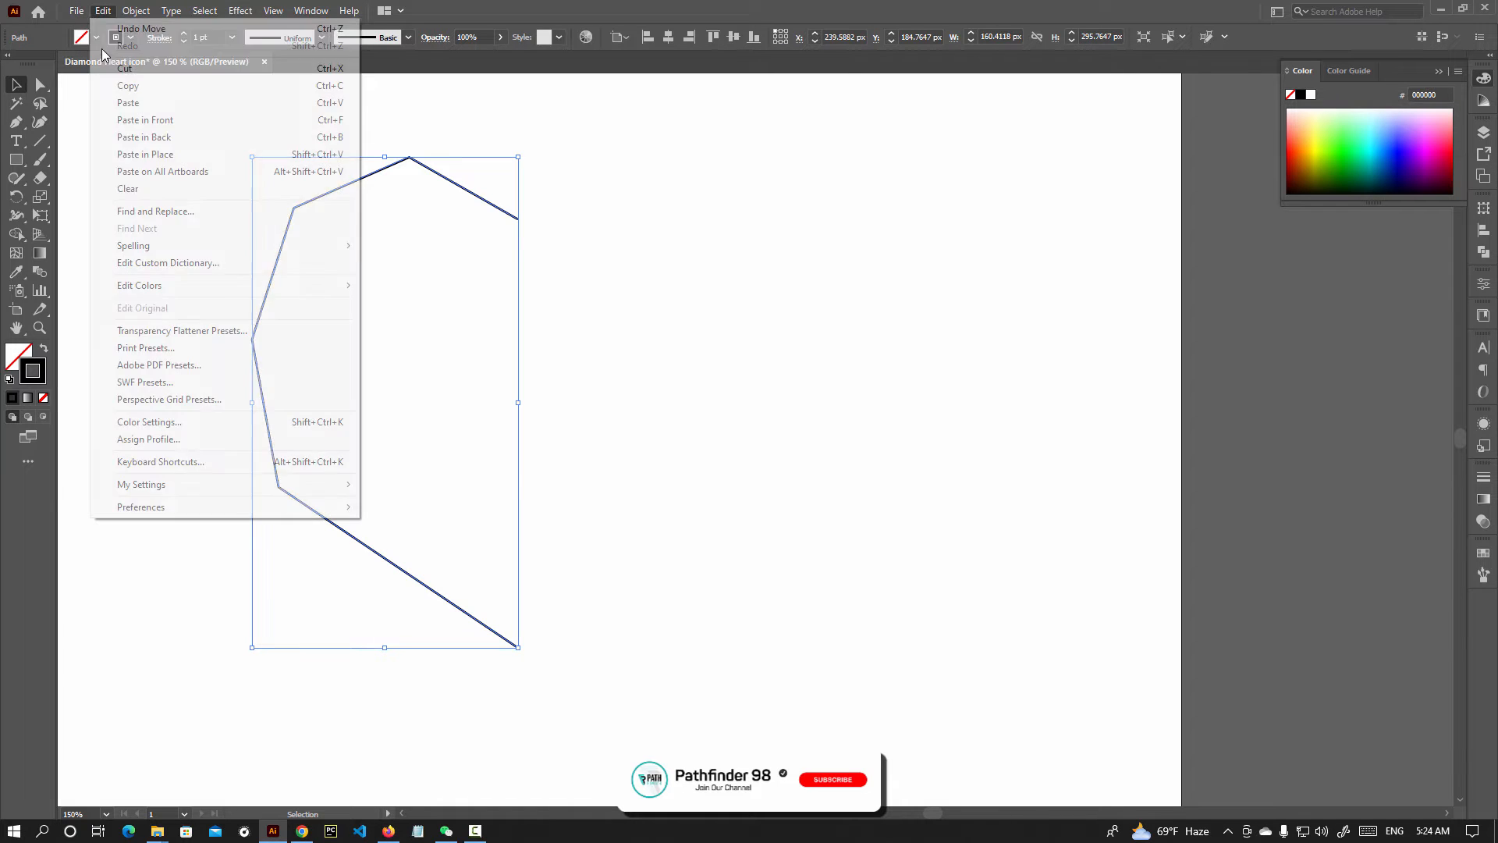
left_click(137, 155)
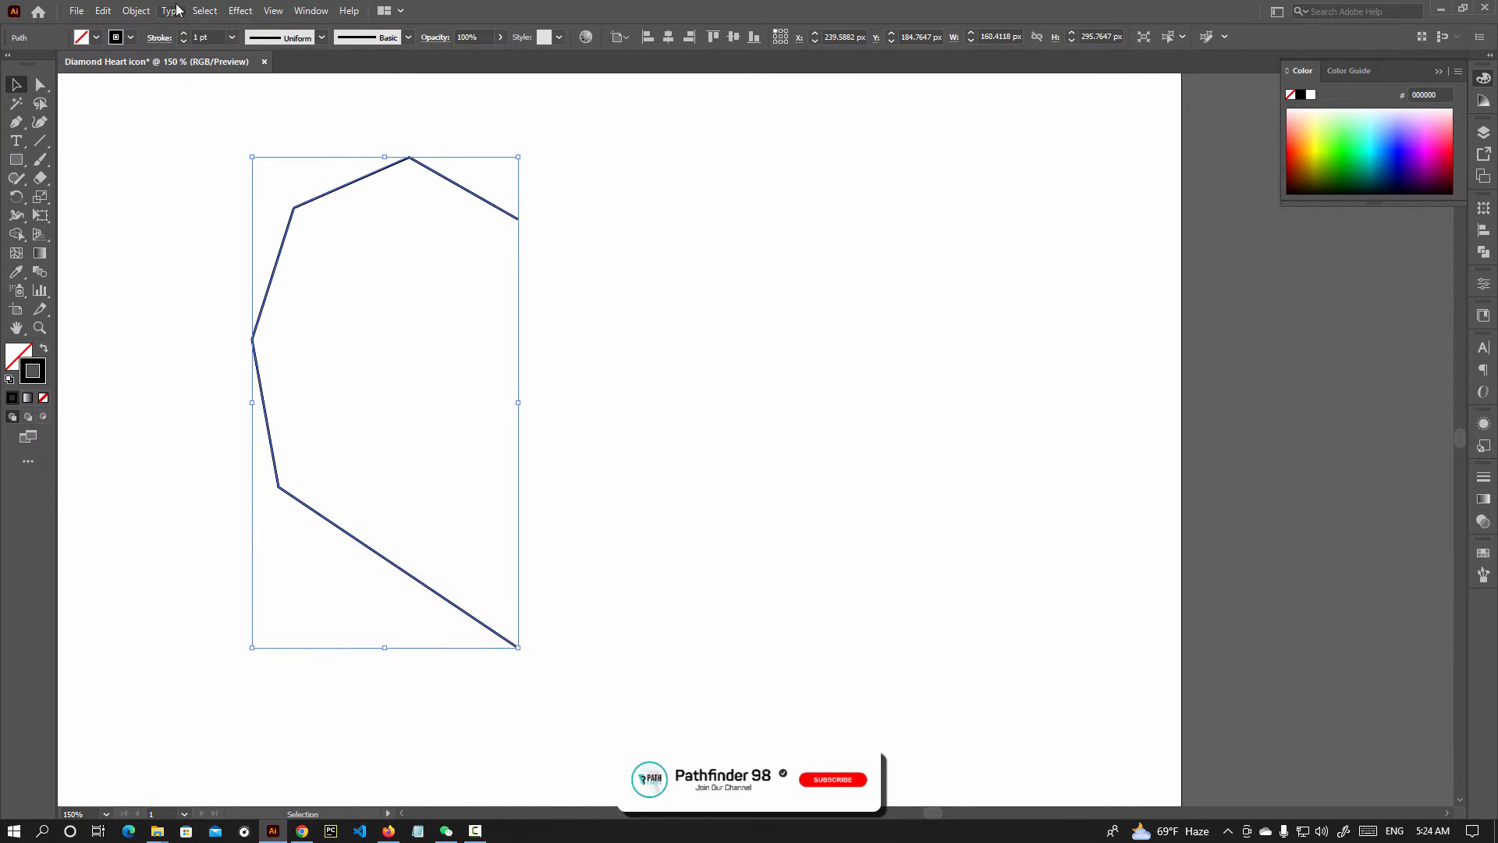
Reflect the duplicated path about the vertical axis and move it beside the original so the two halves form a heart.
left_click(135, 11)
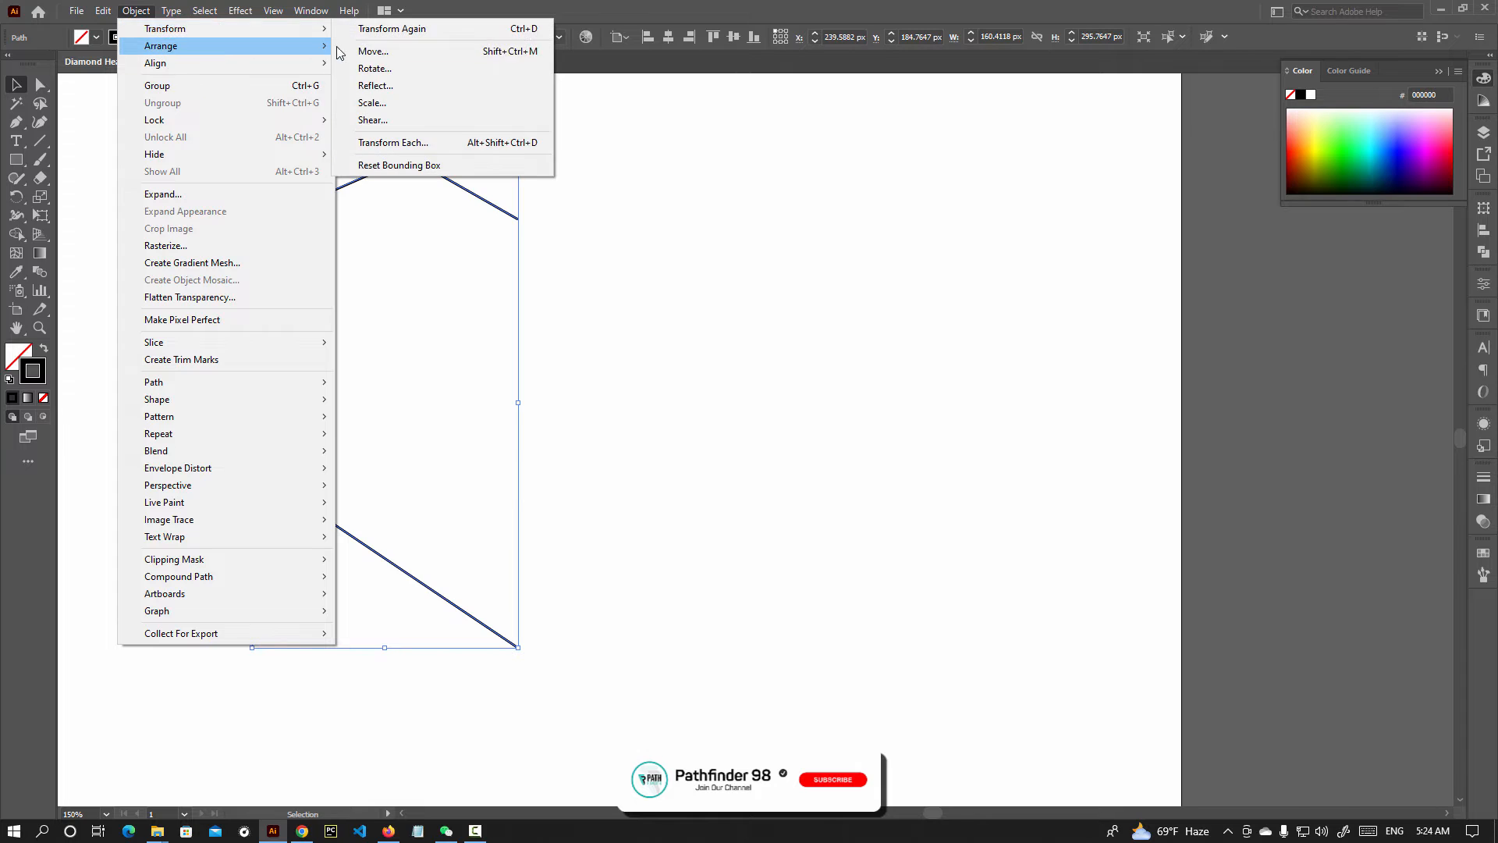
left_click(395, 87)
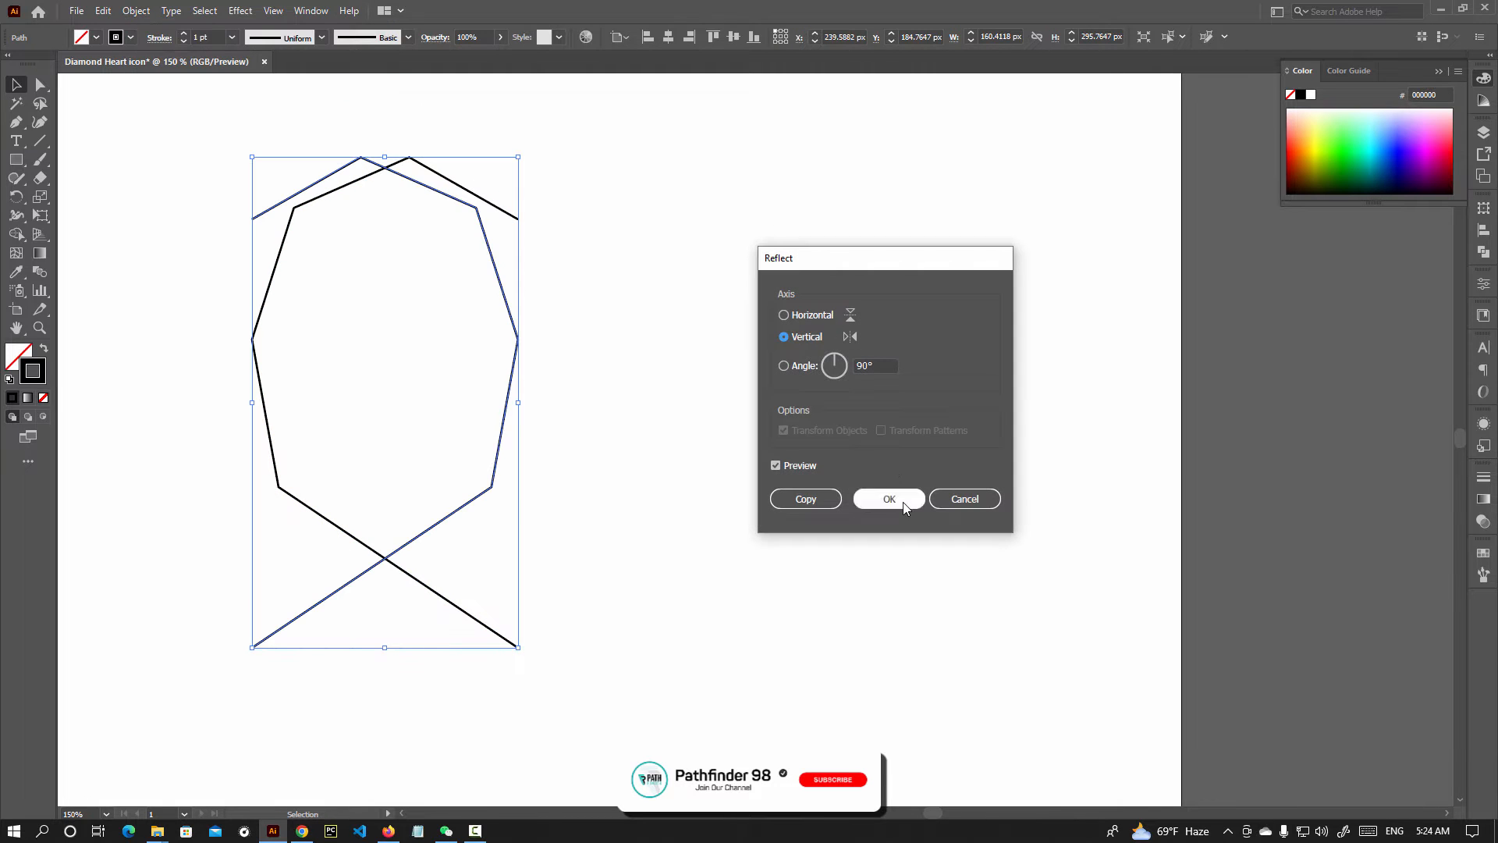
left_click(889, 500)
left_click_drag(503, 297, 767, 333)
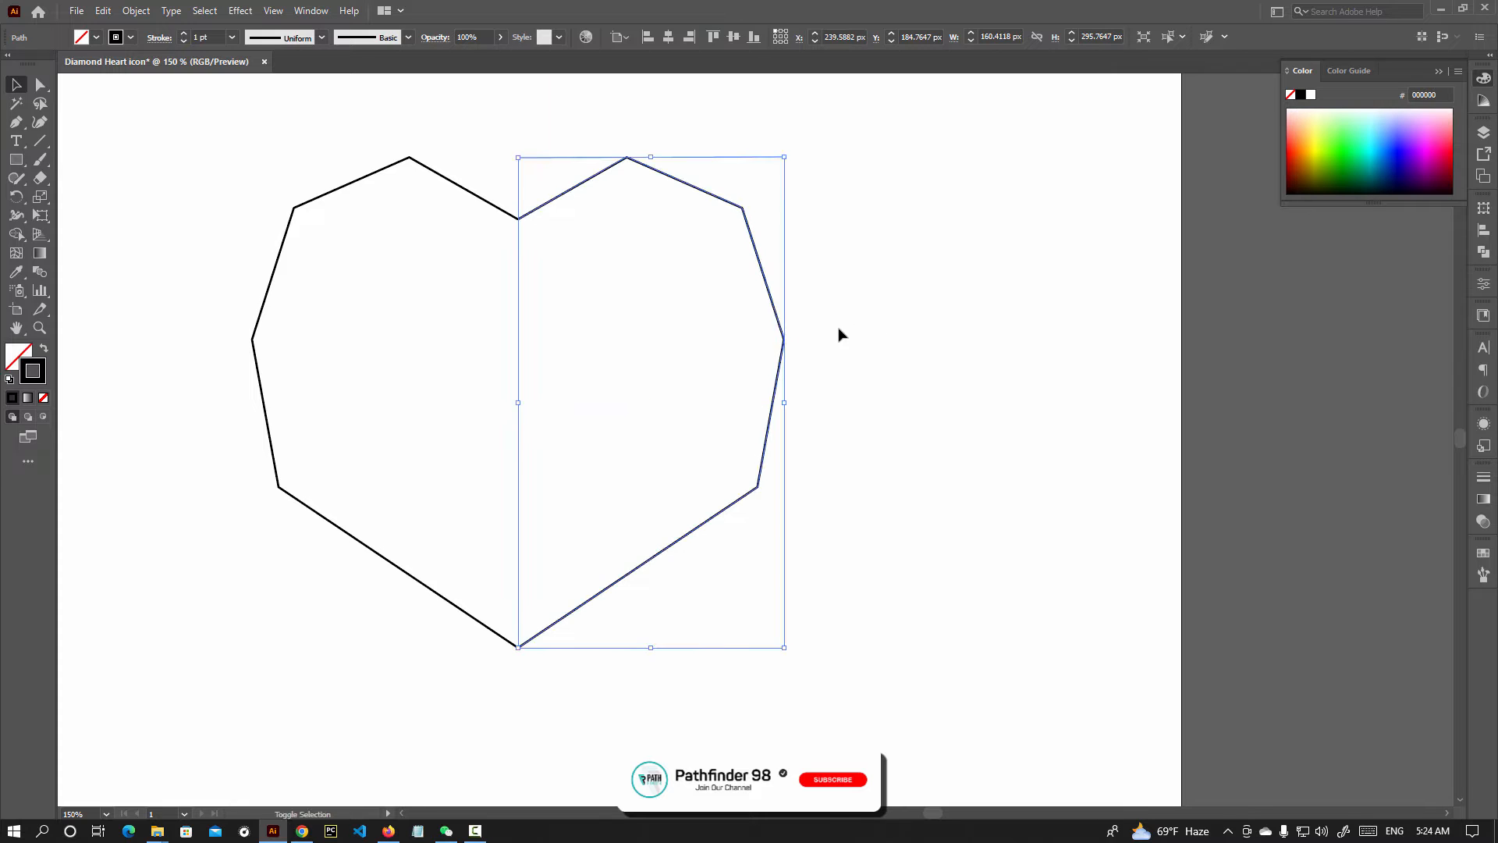
left_click(672, 361)
Join the two overlapping end anchors at the heart's upper notch.
scroll(673, 362, "down", 1)
left_click_drag(576, 347, 554, 395)
scroll(534, 375, "up", 1)
left_click(40, 85)
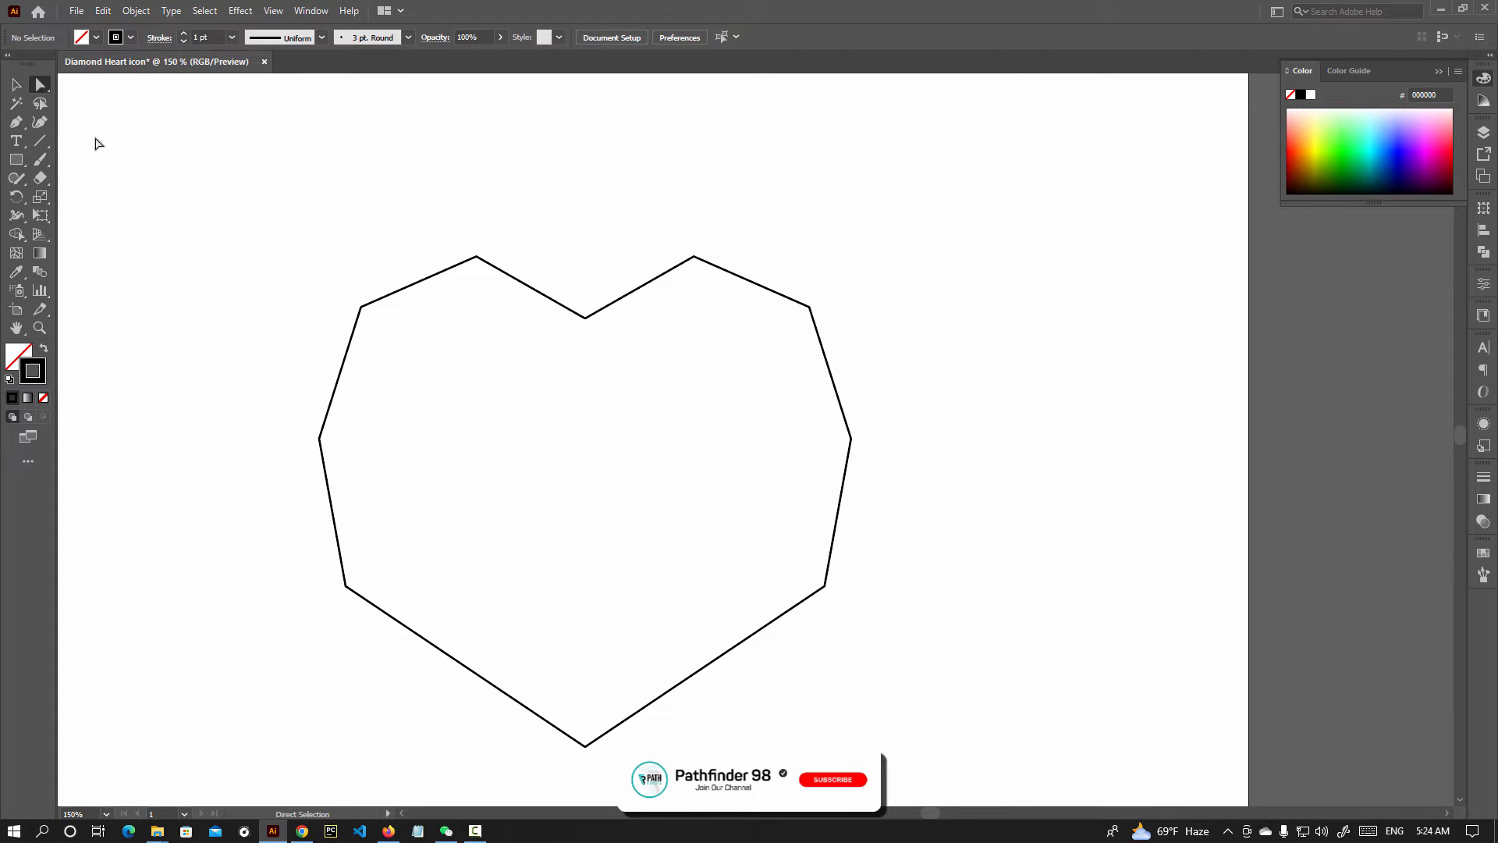
left_click_drag(663, 408, 546, 265)
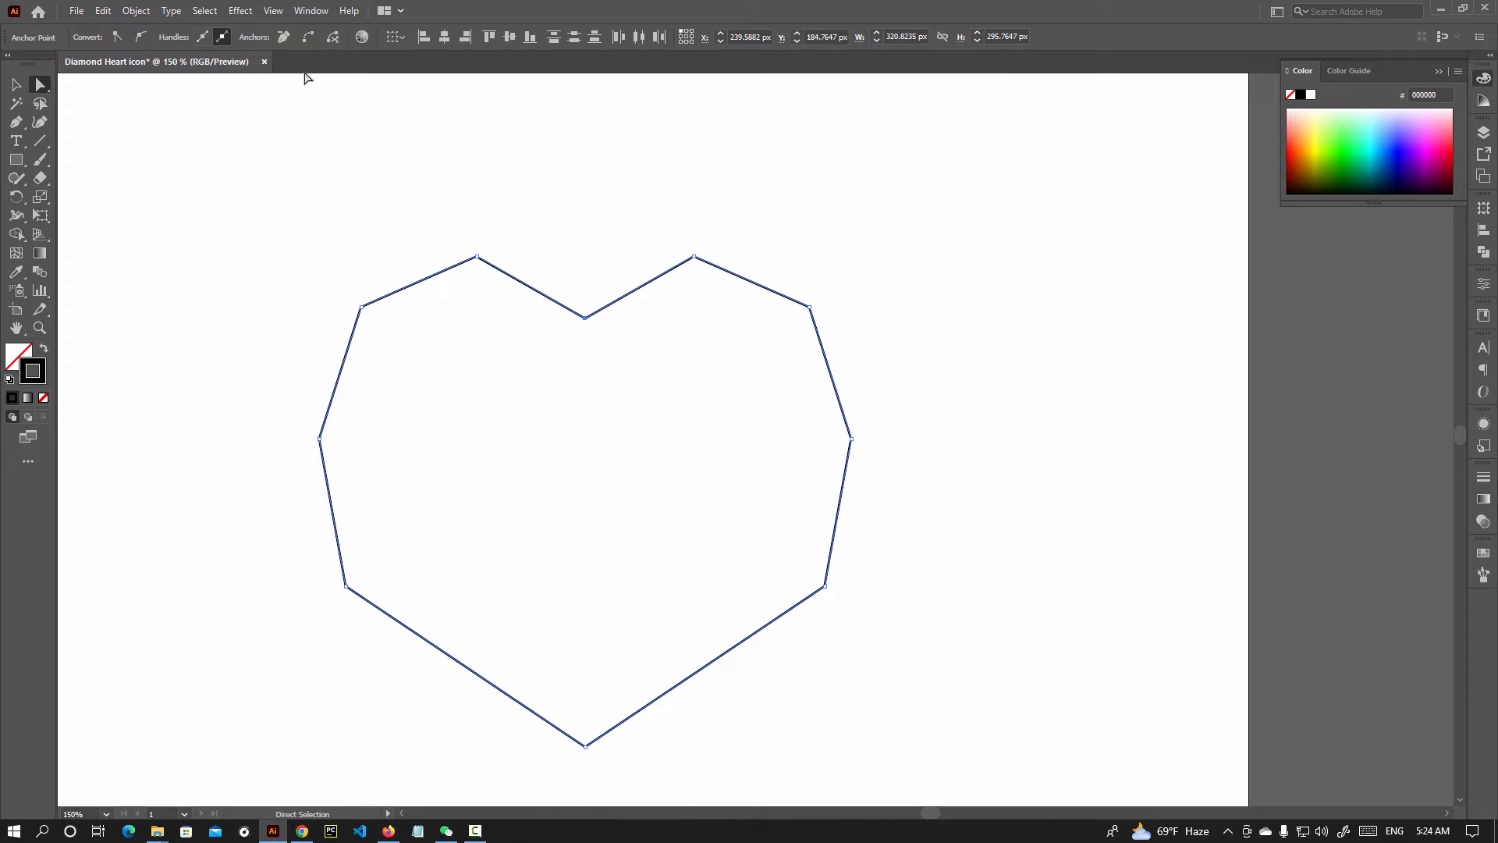
left_click(136, 11)
mouse_move(171, 381)
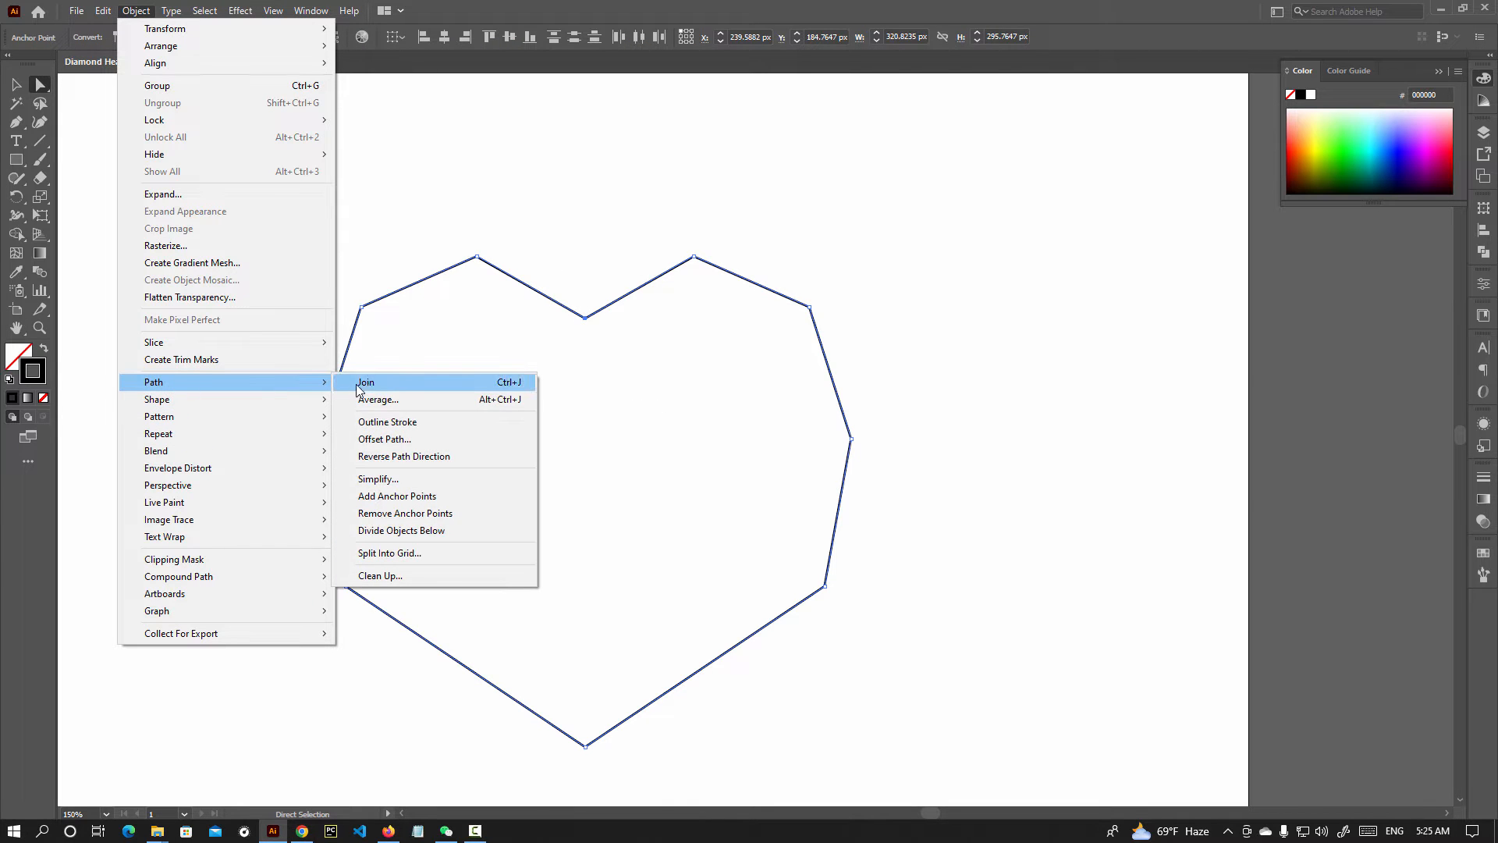
left_click(363, 382)
left_click(589, 679)
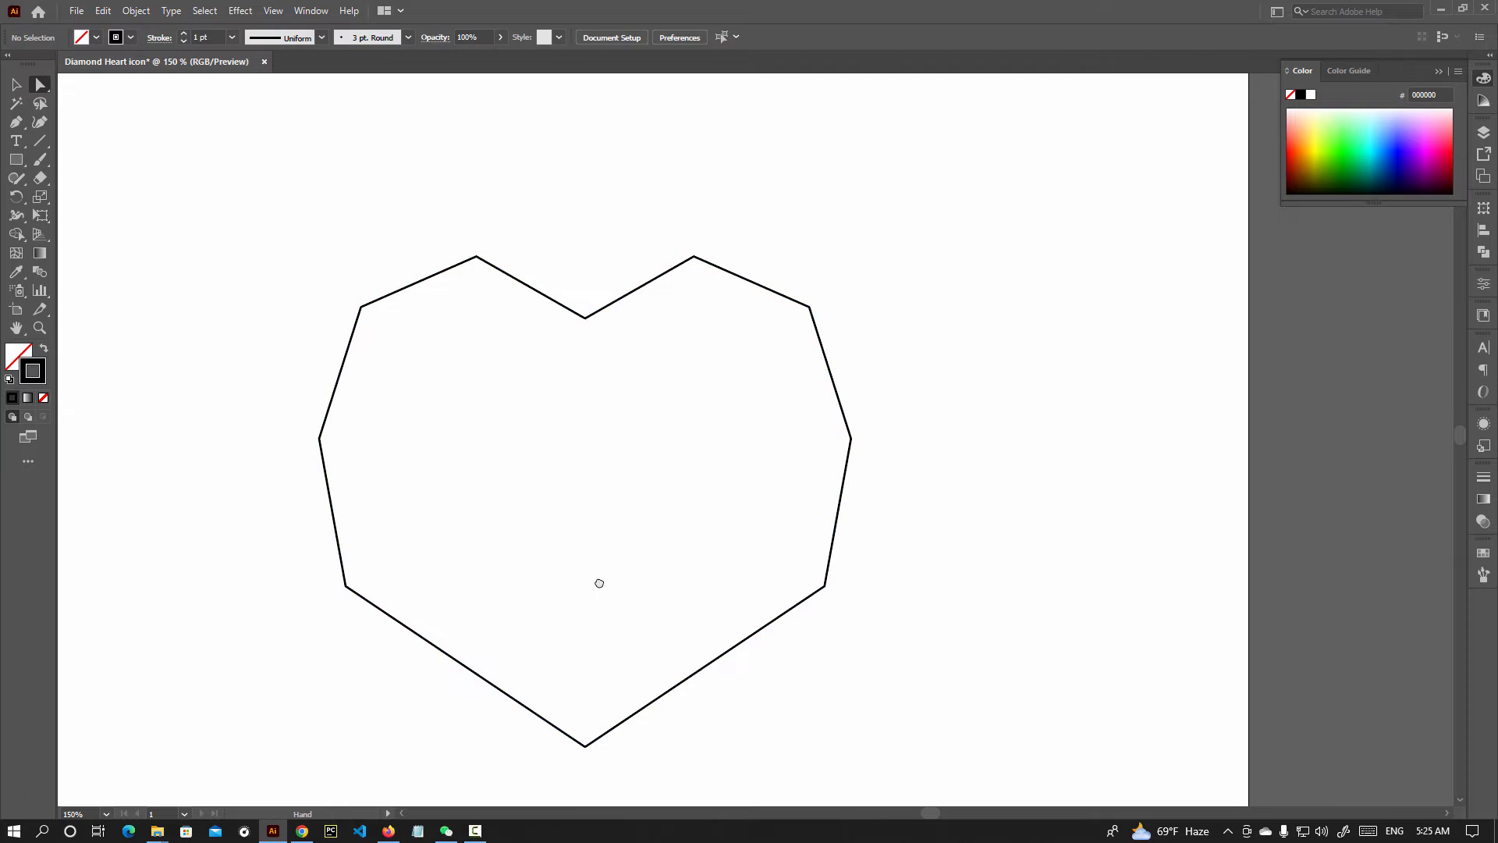
Join the two end anchors at the heart's bottom tip to close the outline, and deselect it.
scroll(609, 617, "down", 3)
left_click(569, 573)
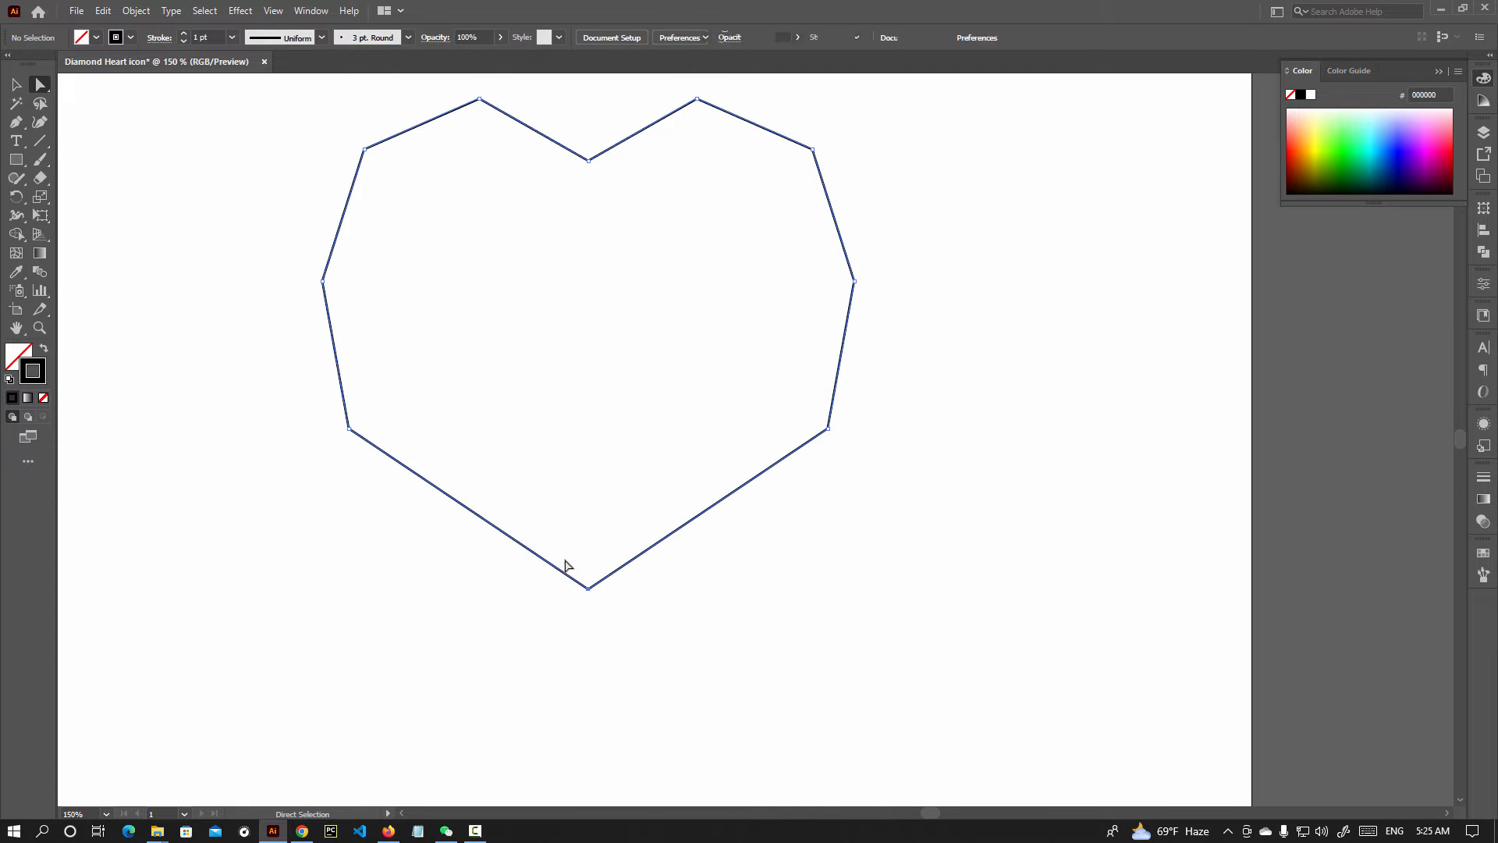
left_click(131, 12)
mouse_move(184, 384)
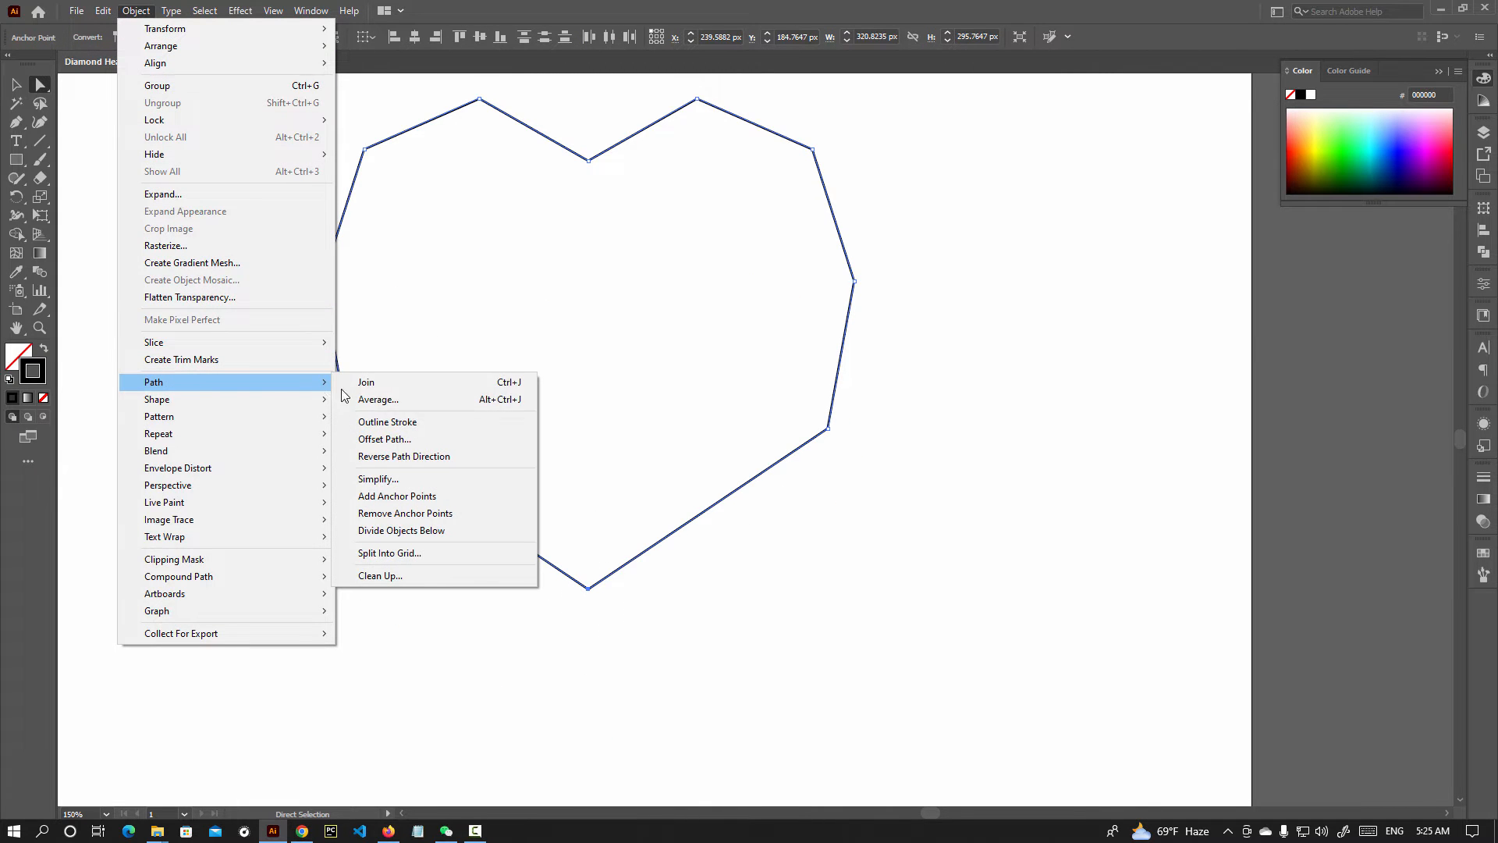
left_click(373, 383)
left_click(16, 84)
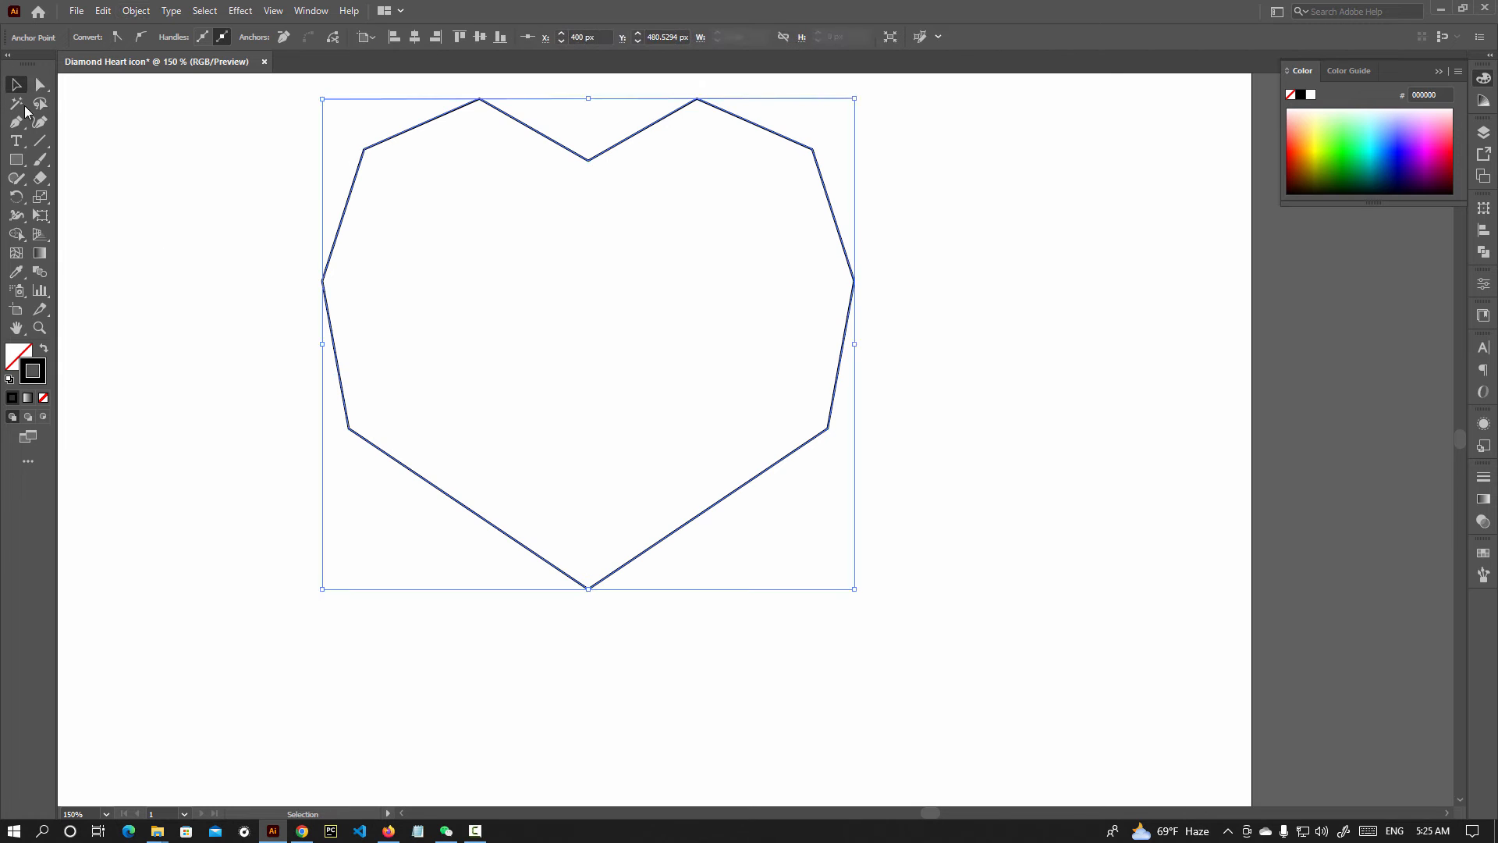
left_click(601, 325)
Set the stroke weight of the whole heart outline to 14 pt and deselect it.
scroll(569, 402, "up", 2)
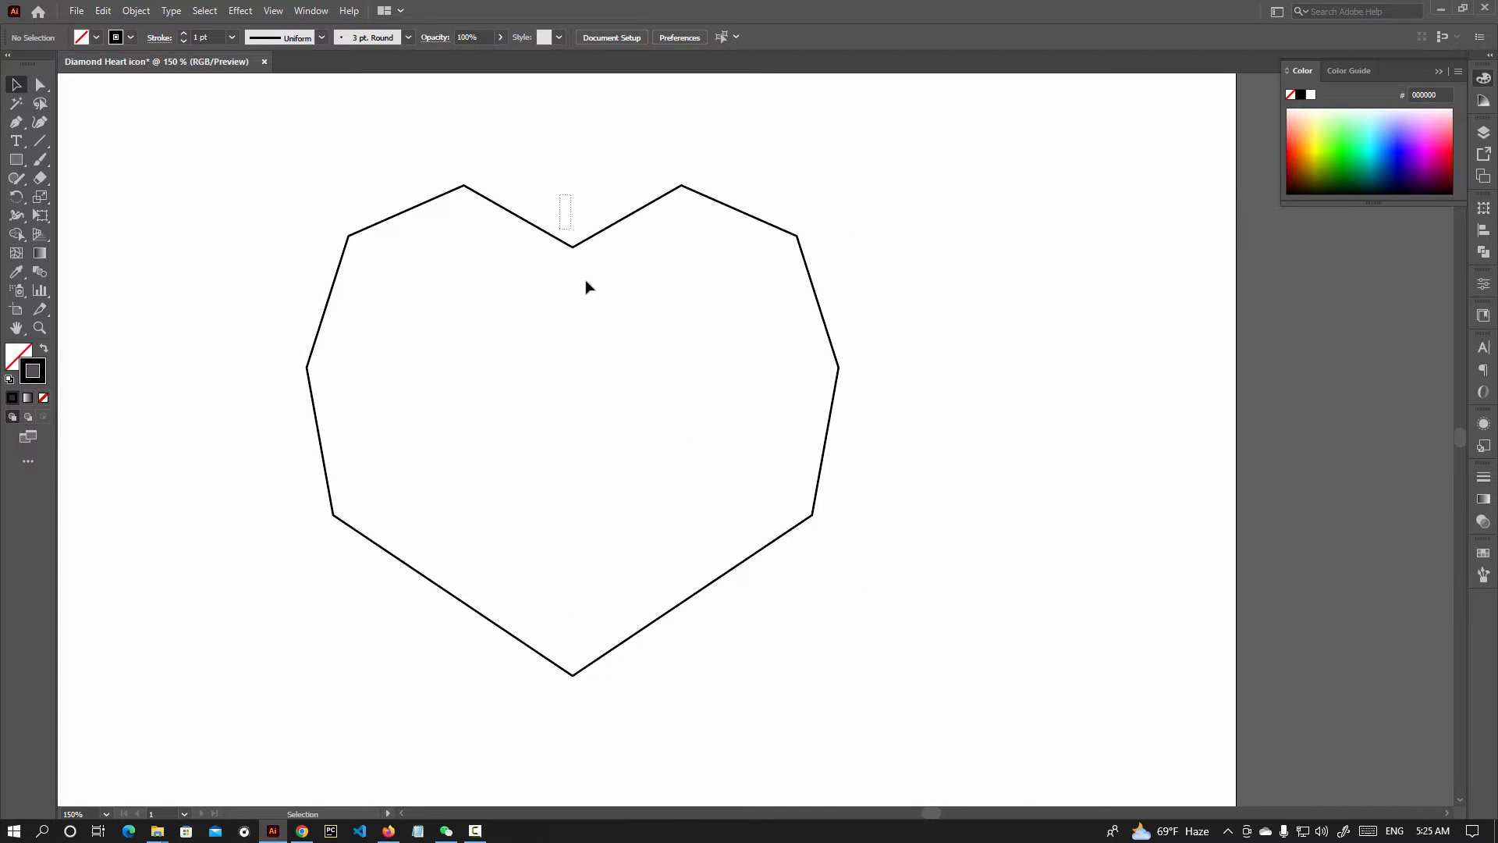
key("ctrl+a")
left_click(168, 43)
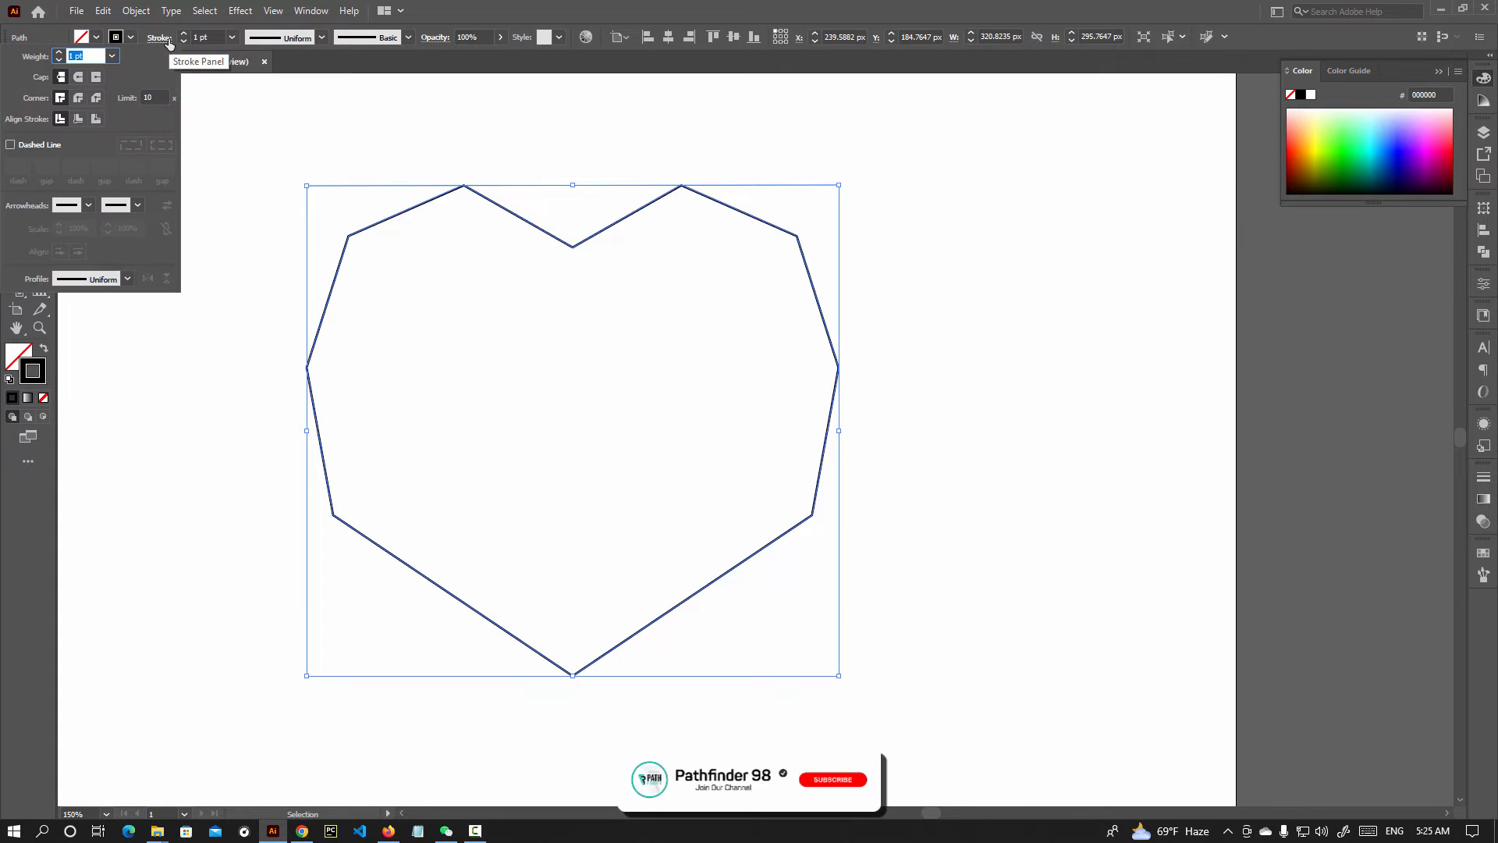
left_click(202, 38)
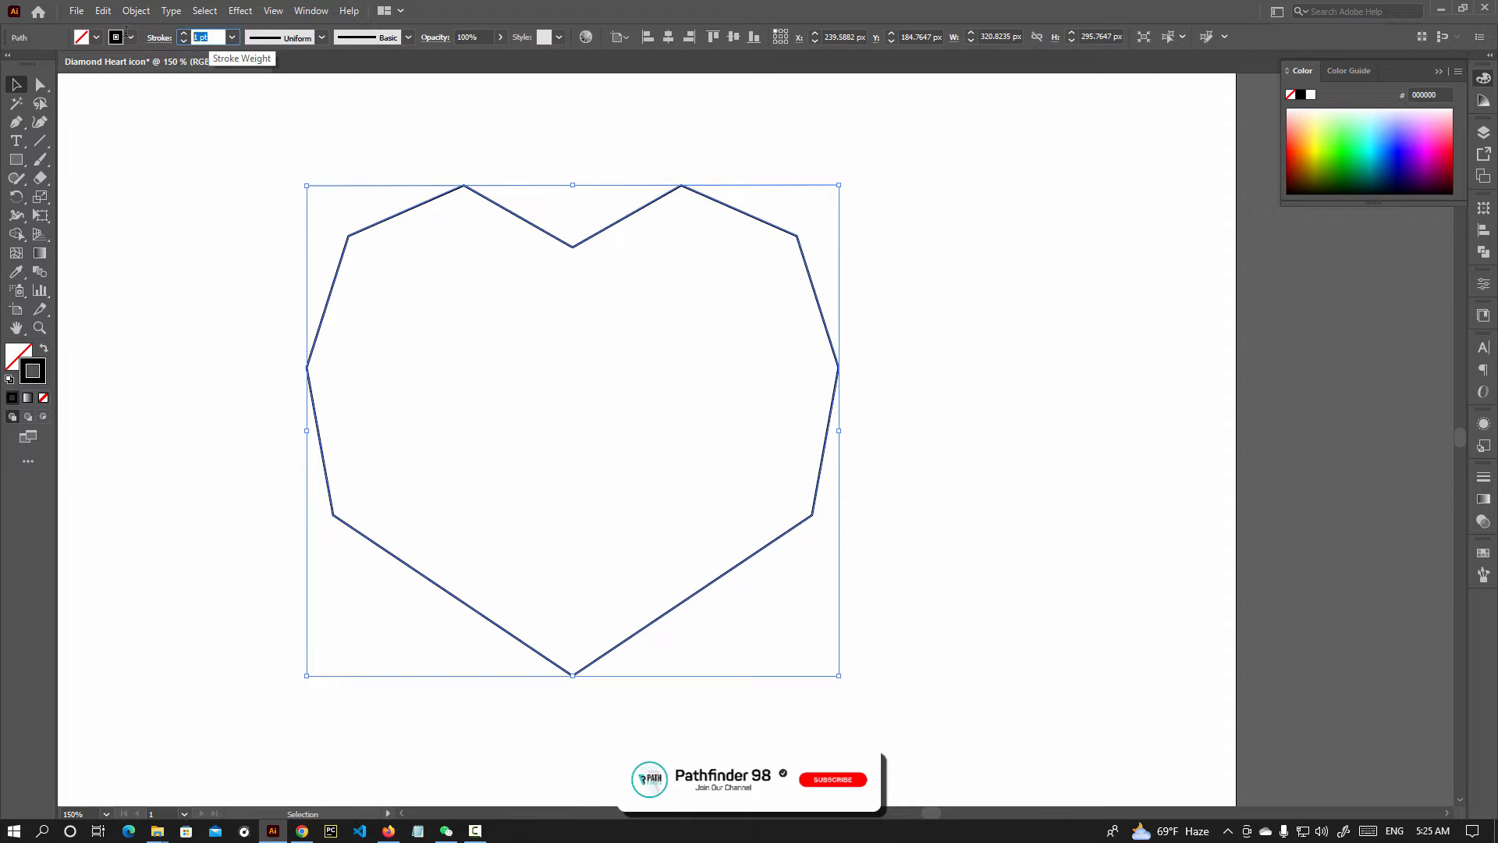
type("14")
key("Return")
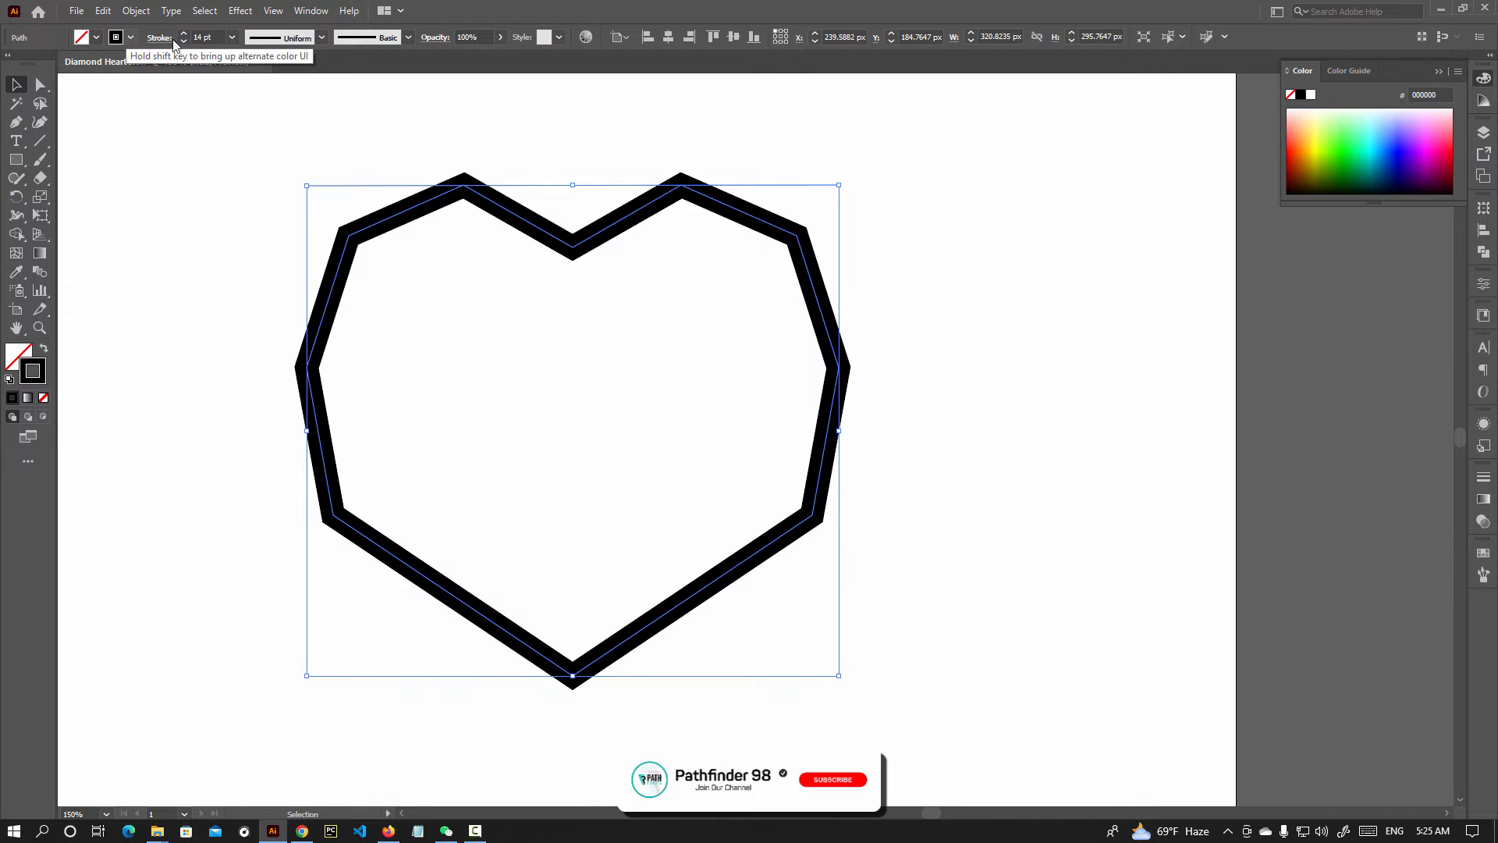
left_click(646, 405)
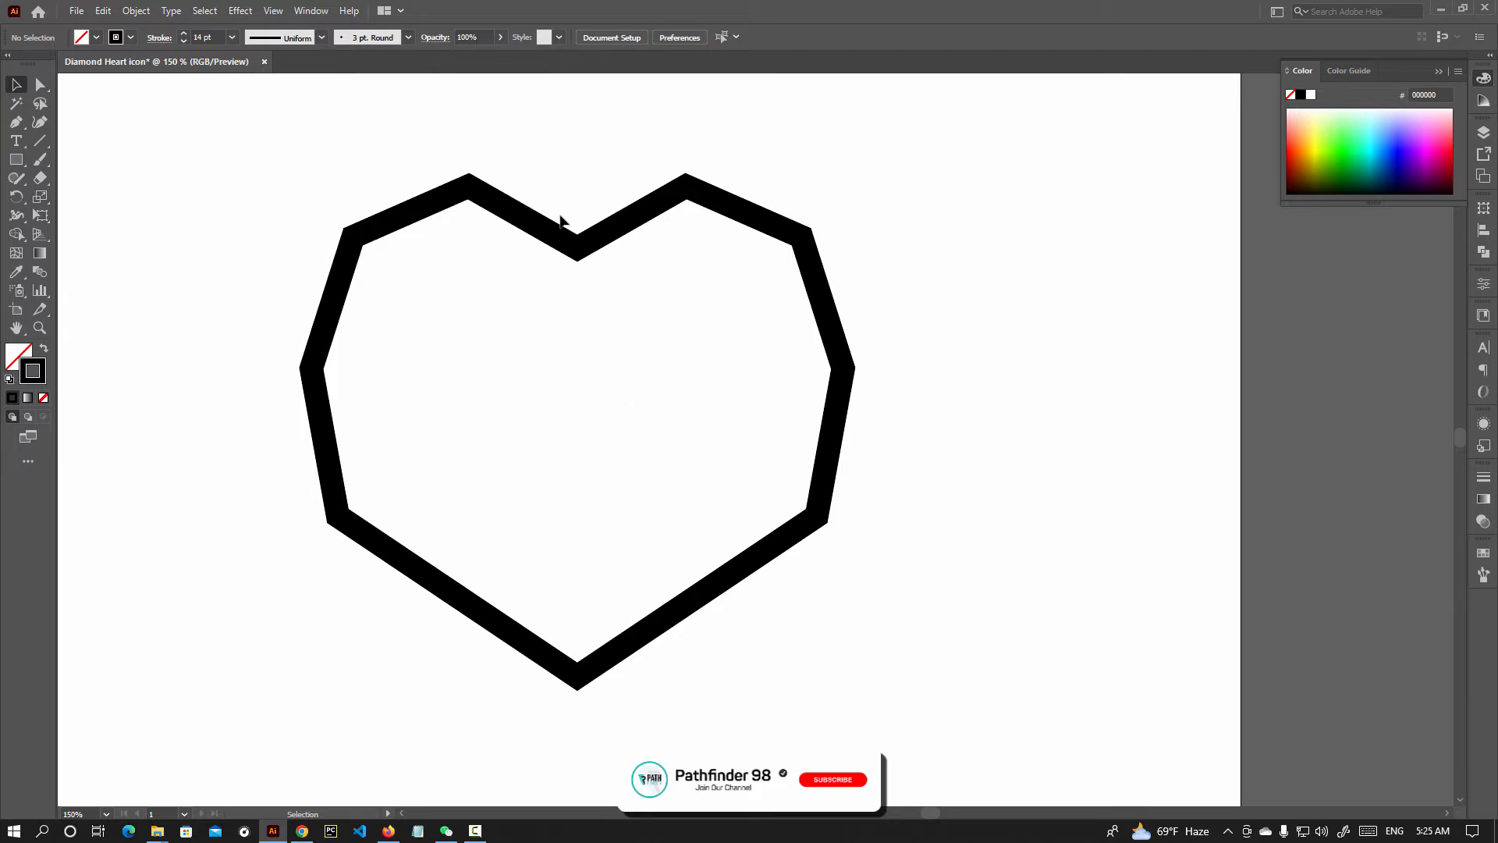
Enlarge the heart outline proportionally to about 346 by 319 px and deselect it.
left_click(565, 232)
mouse_move(844, 431)
left_mouse_down()
mouse_move(865, 434)
mouse_move(837, 450)
left_mouse_up()
scroll(865, 434, "down", 1)
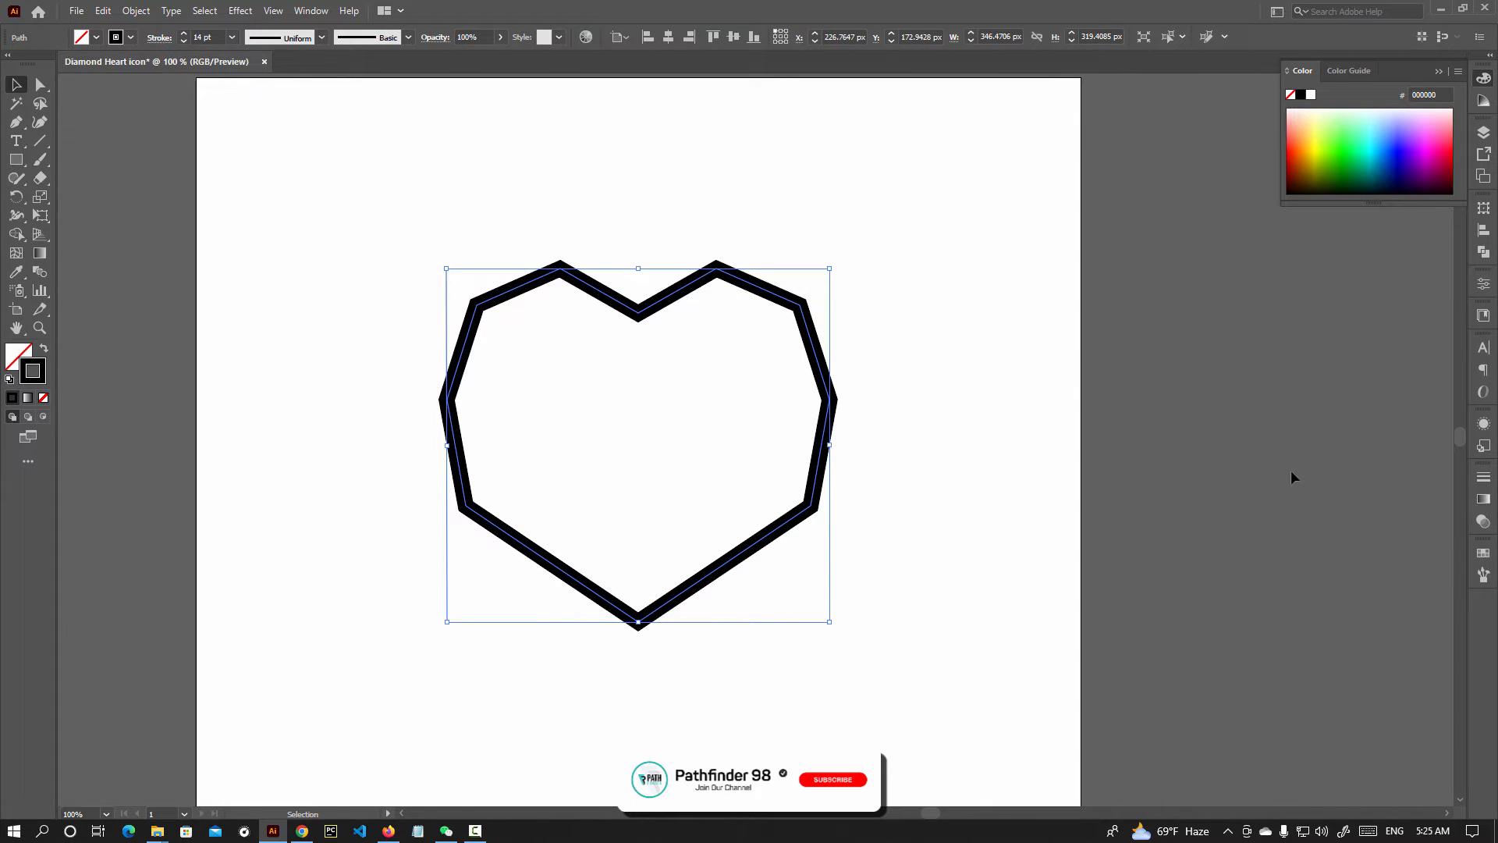
left_click(858, 492)
With the Pen tool, draw a straight line from the heart's bottom tip to its leftmost corner, and deselect it.
left_click(16, 123)
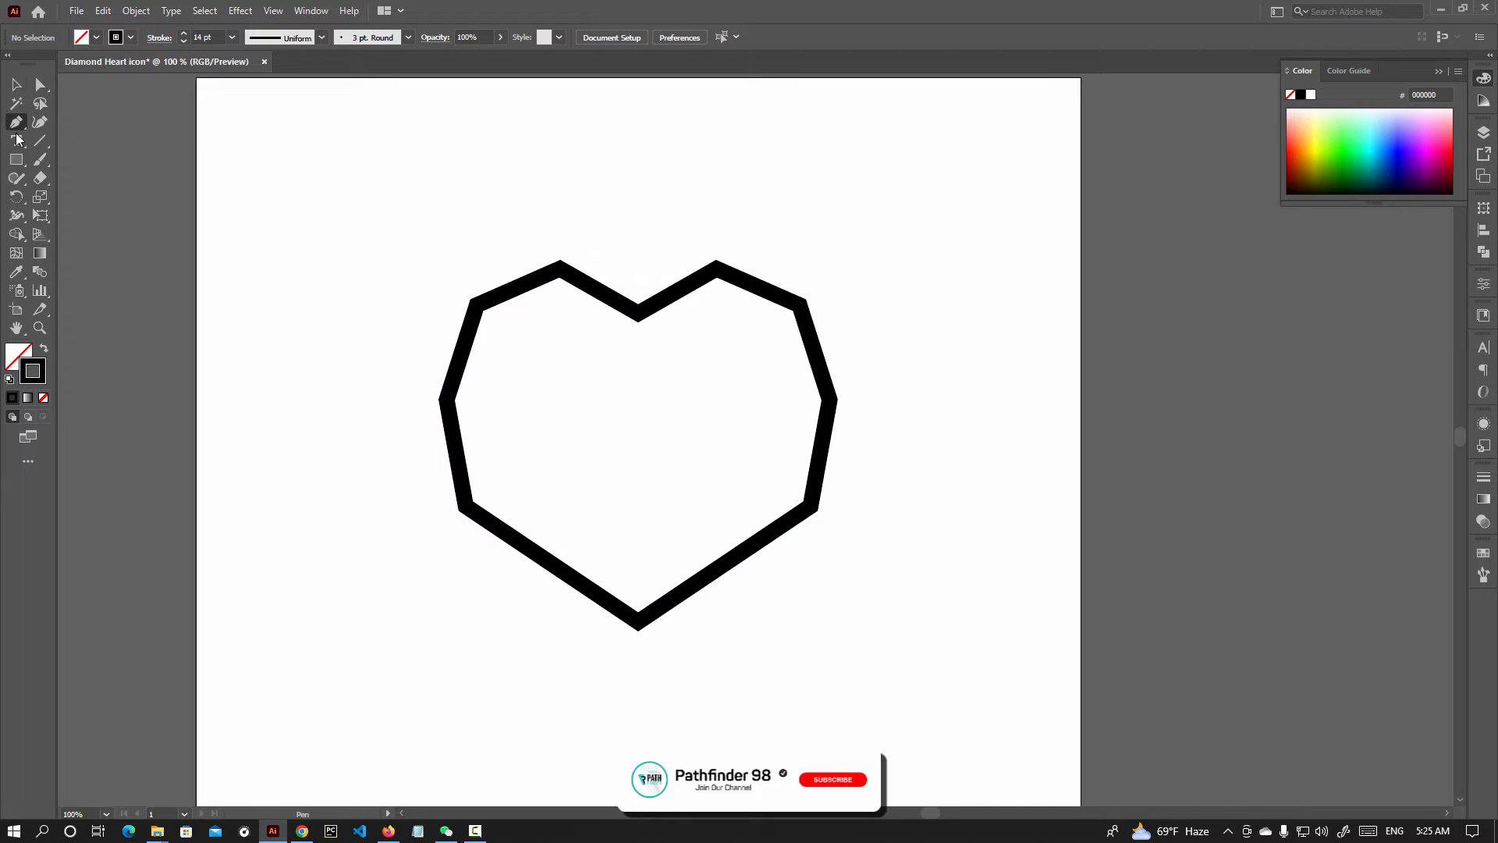
left_click(639, 622)
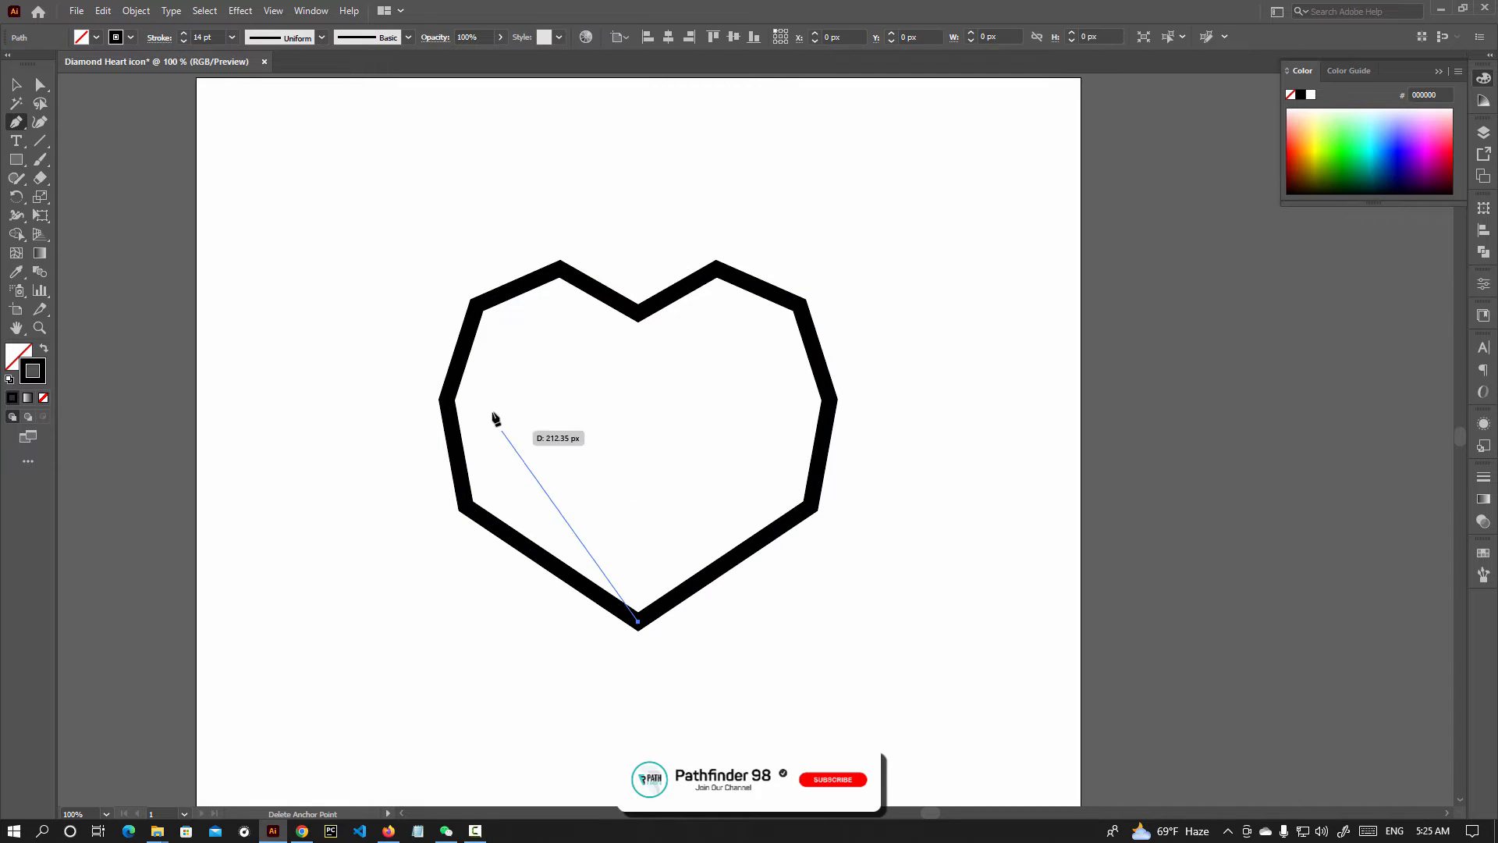
left_click(447, 398)
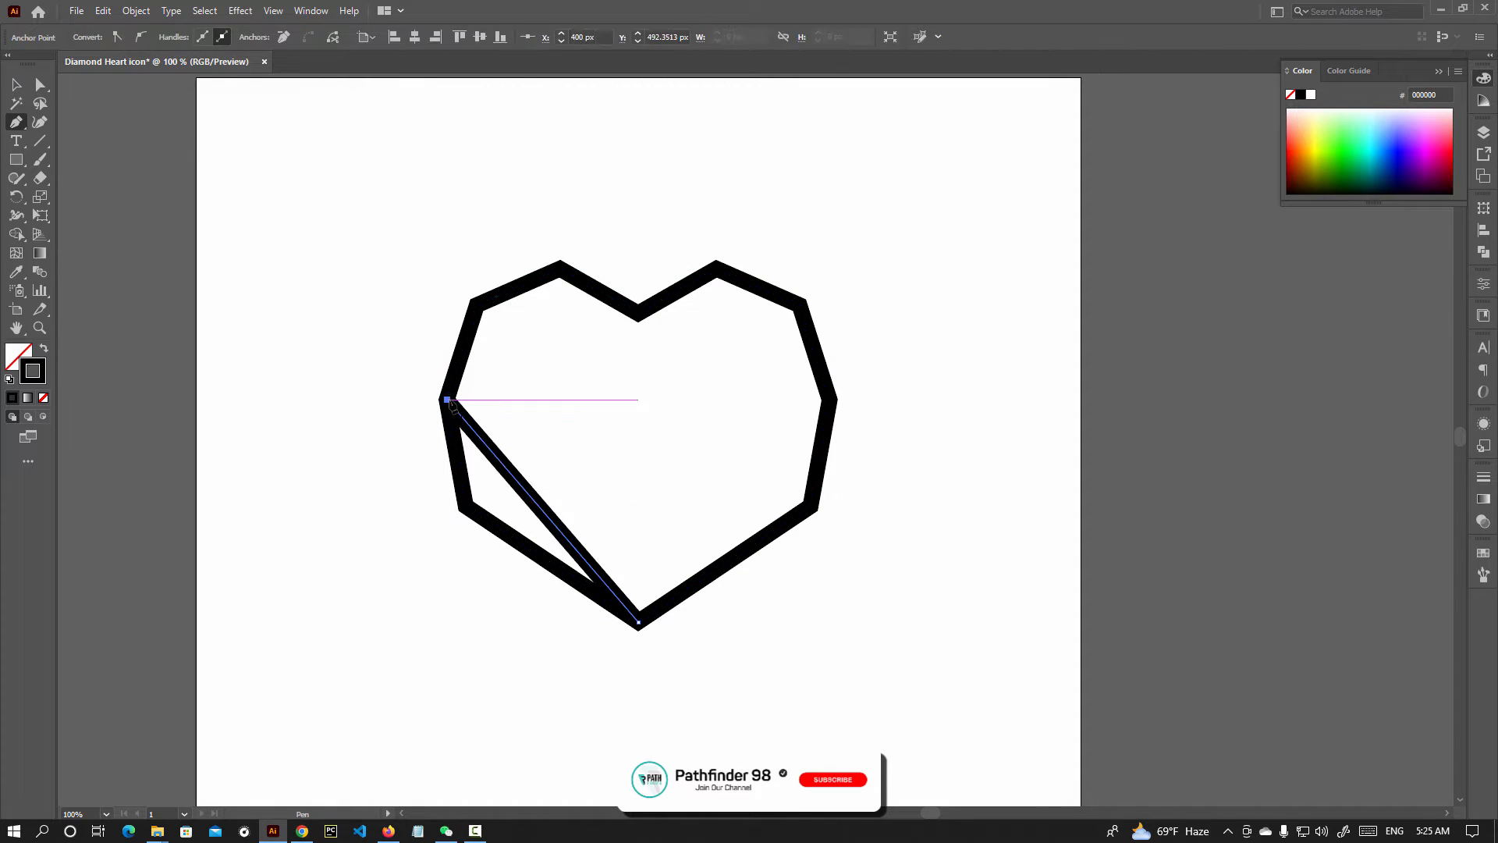
left_click(205, 11)
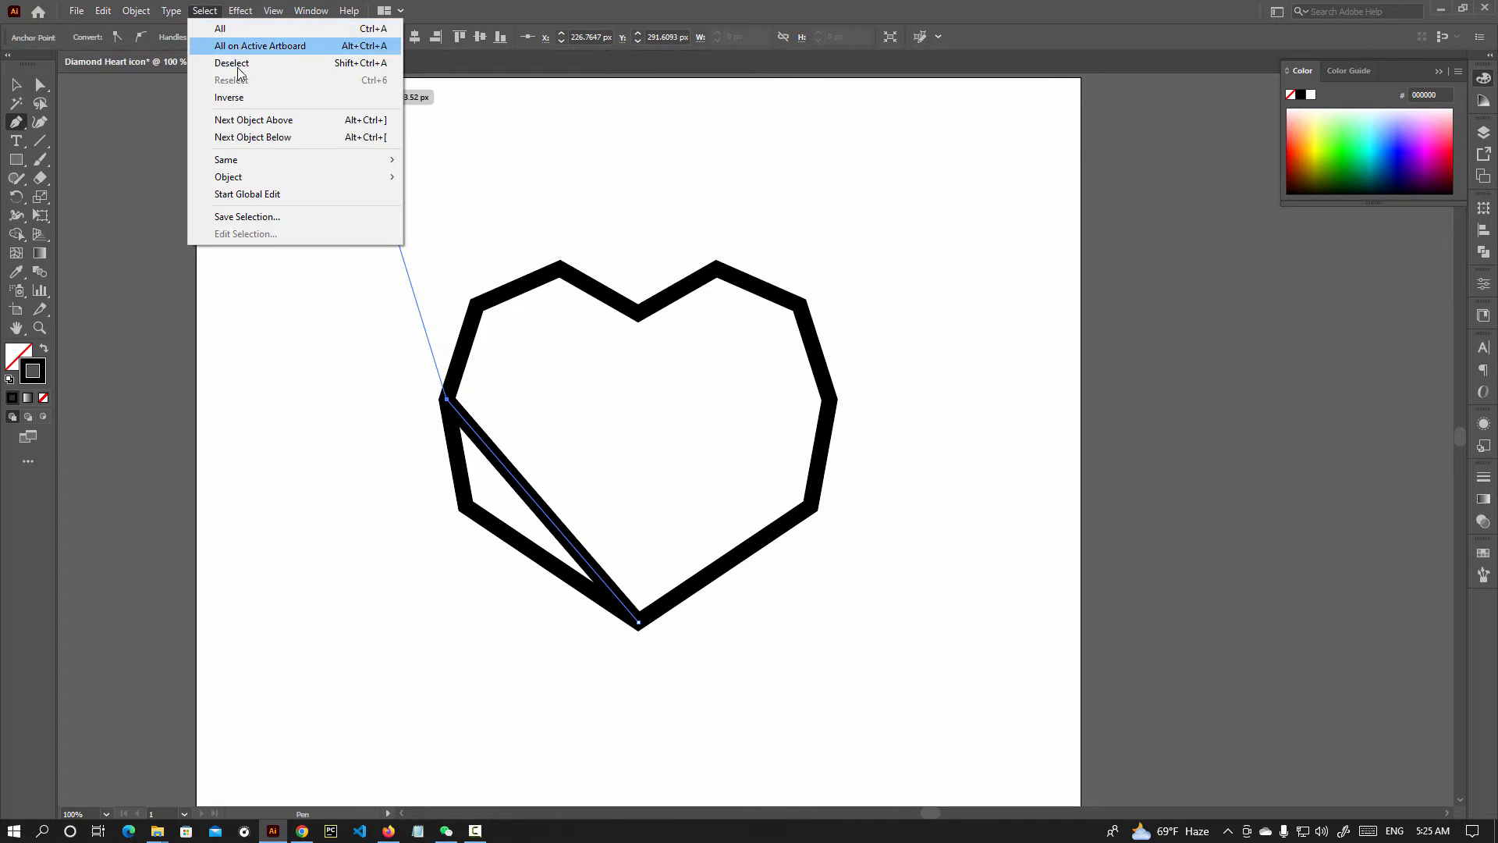
left_click(237, 64)
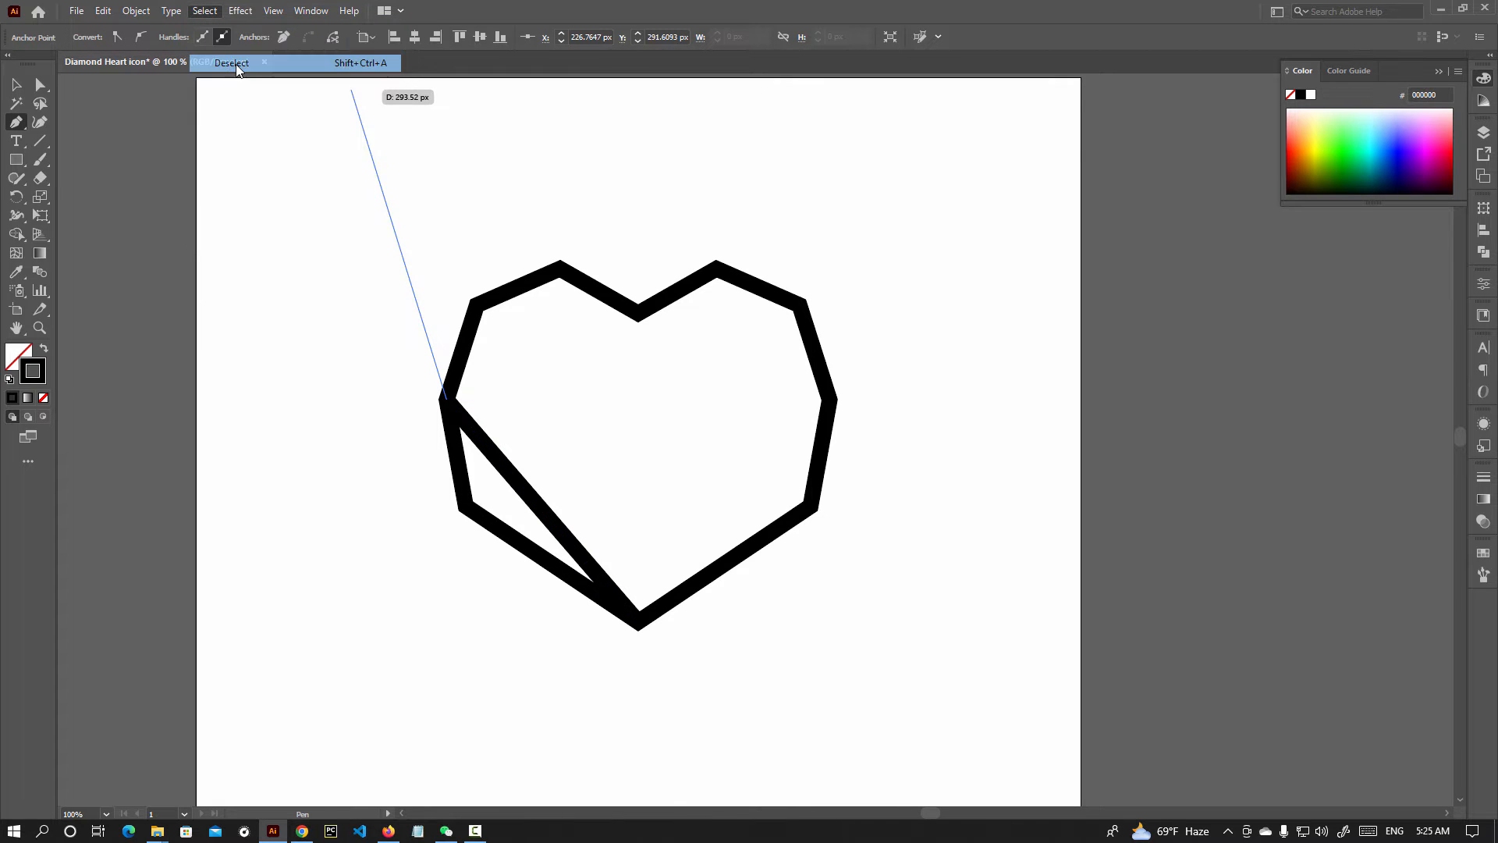
Set the stroke weight of the new inner line to 7 pt and deselect it.
left_click(15, 83)
left_click_drag(507, 482, 505, 484)
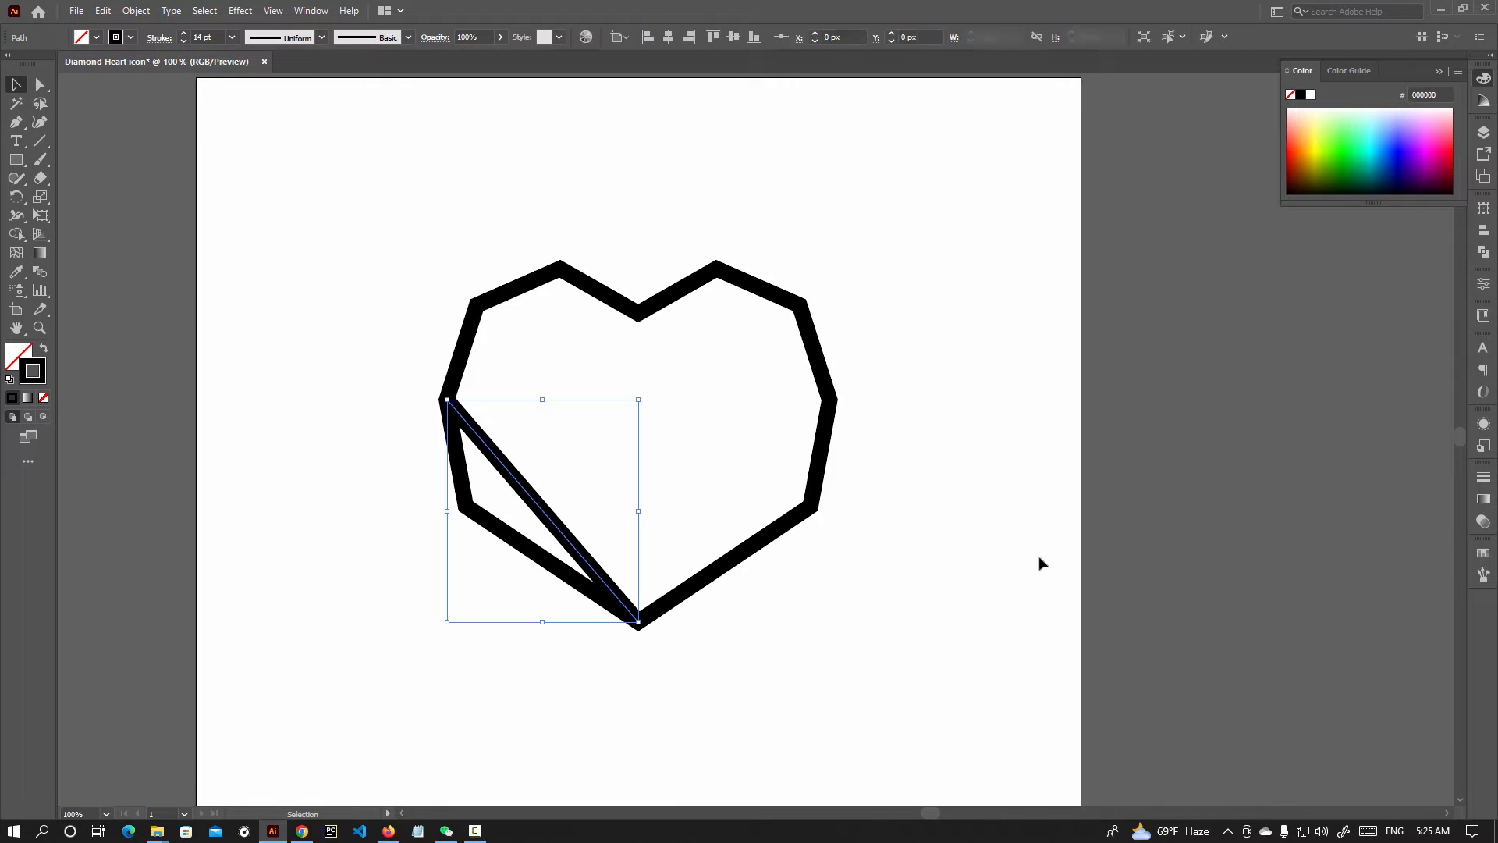
left_click(1481, 482)
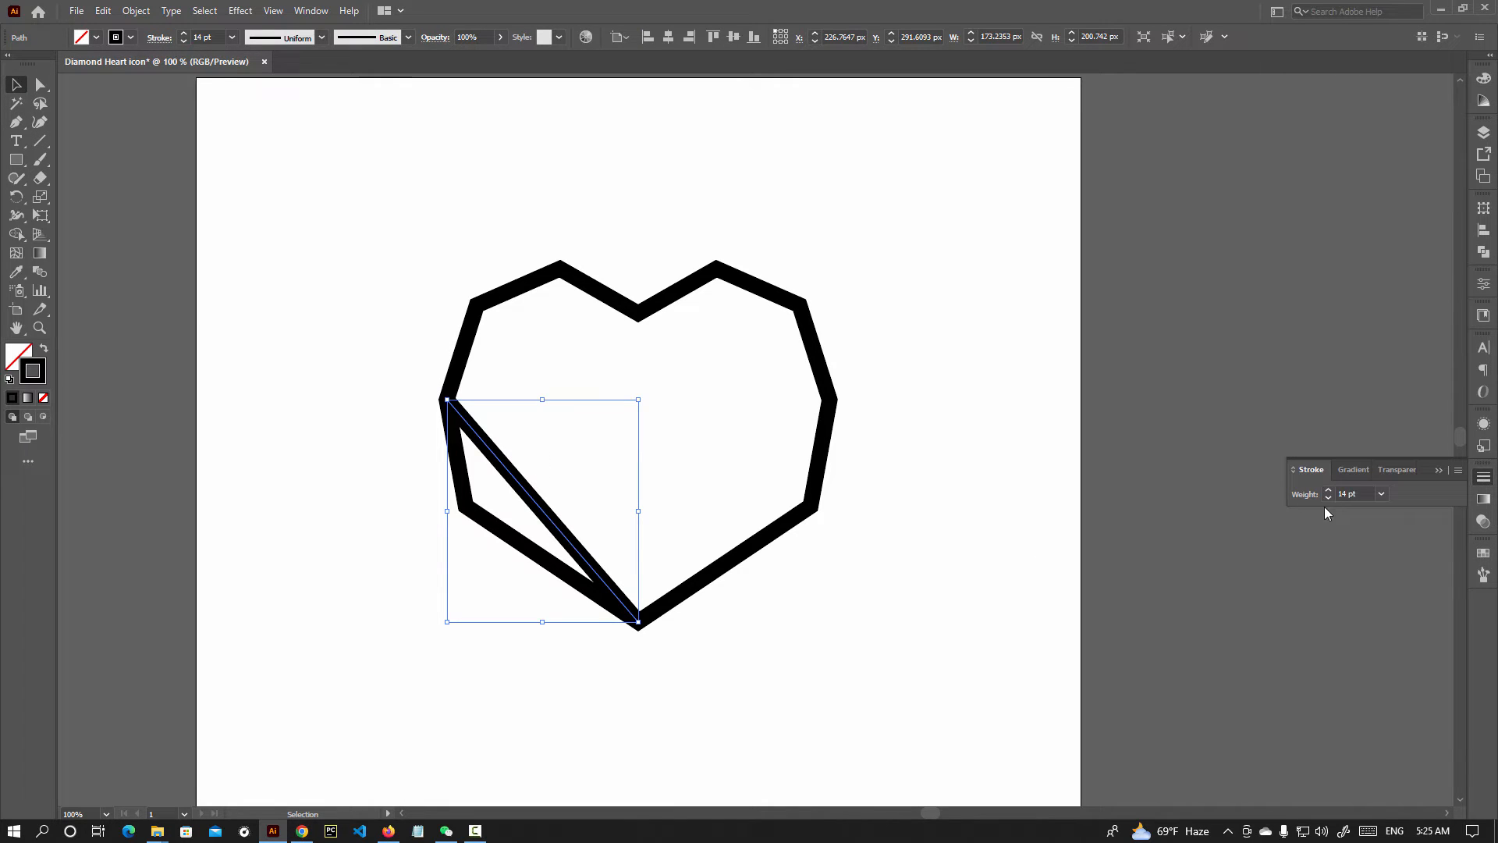
left_click(1366, 495)
key("Return")
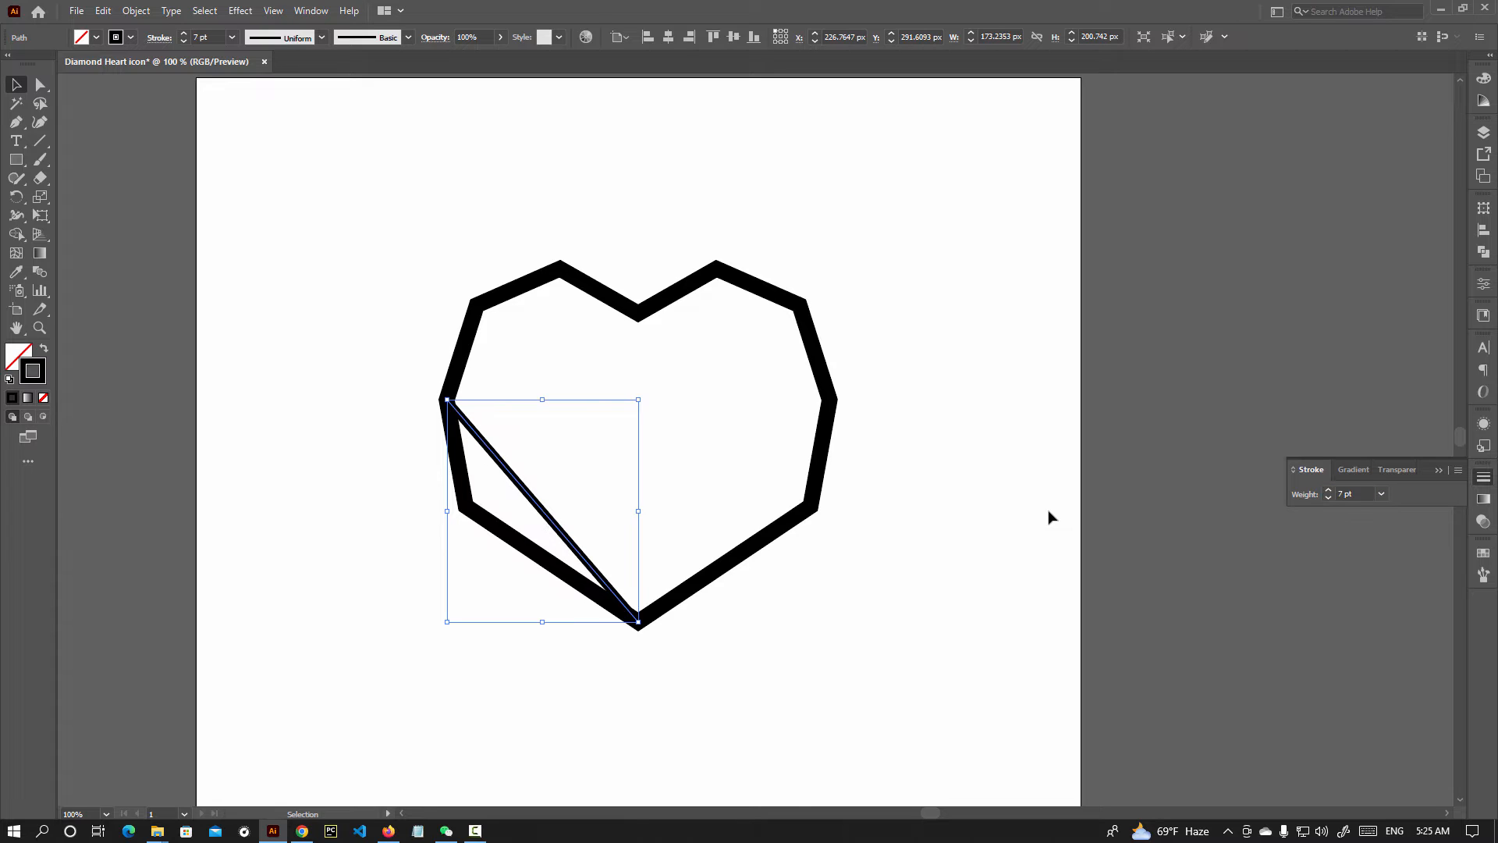
left_click(869, 765)
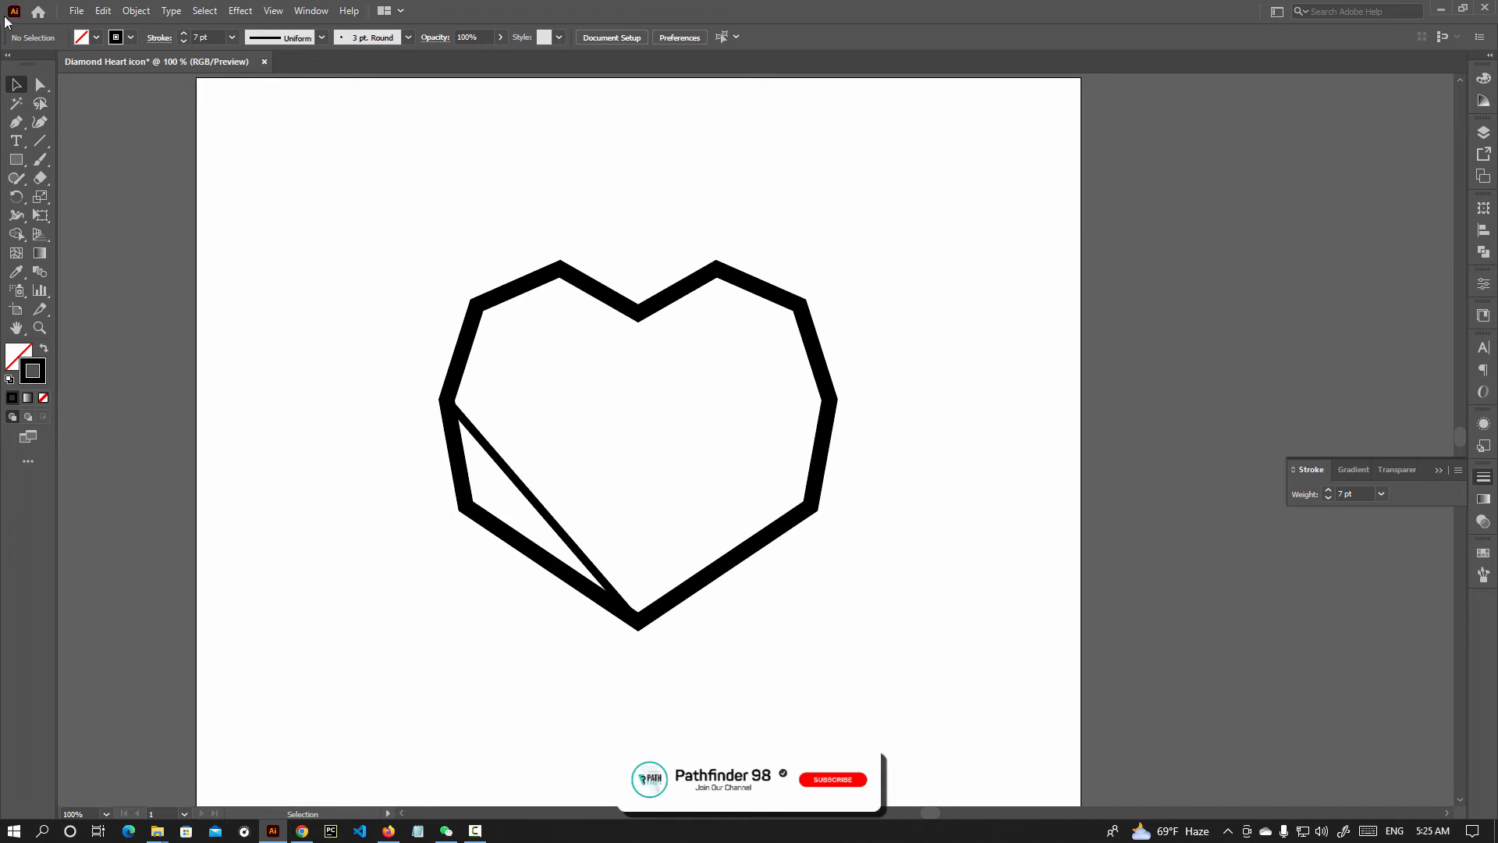
Draw two more straight Pen lines from the heart's bottom tip, one to the upper-left corner and one to the left peak.
left_click(18, 122)
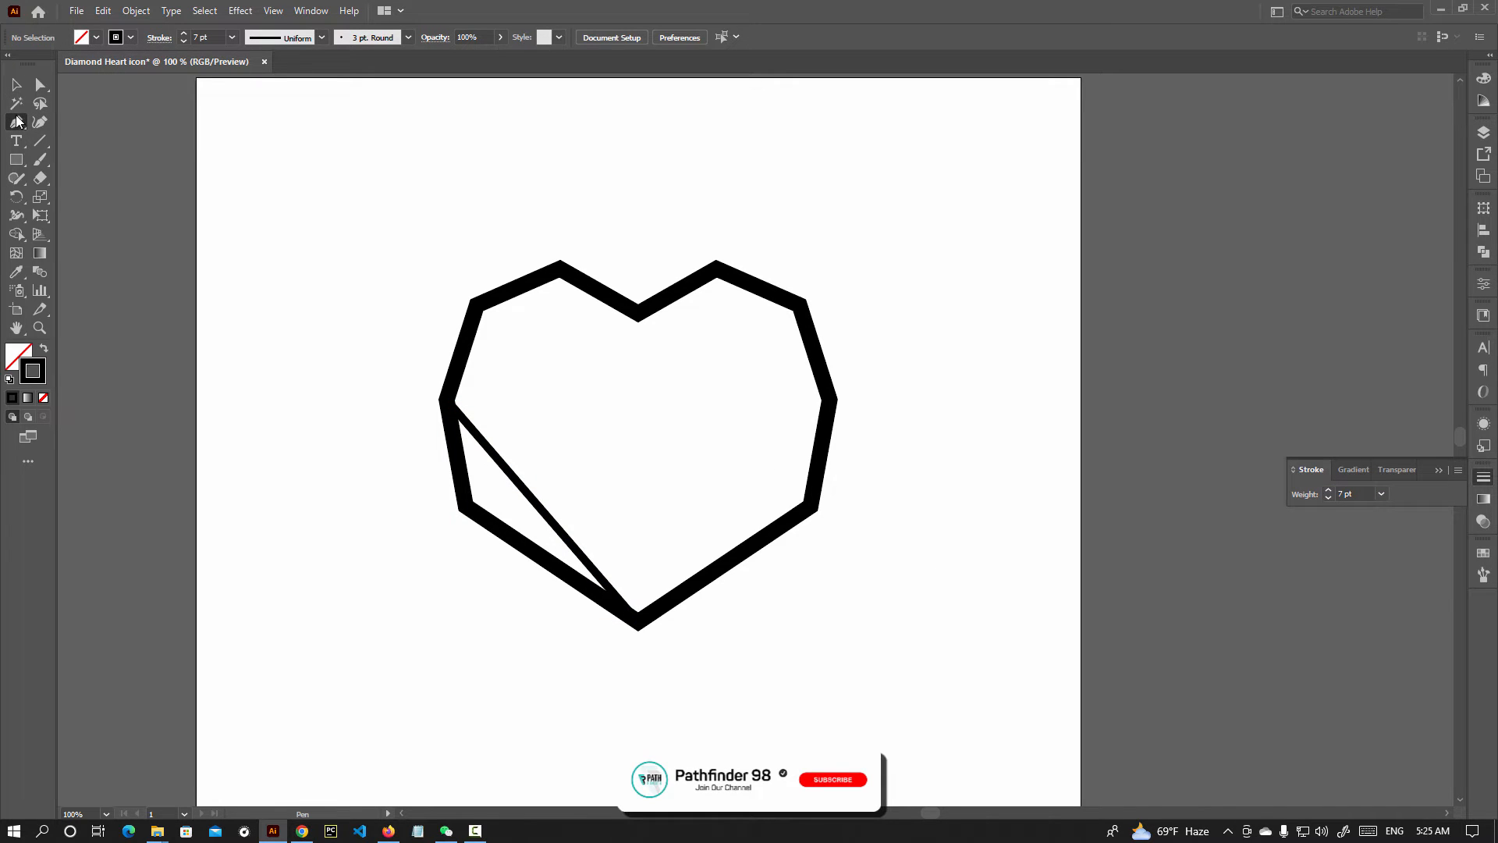
left_click(638, 621)
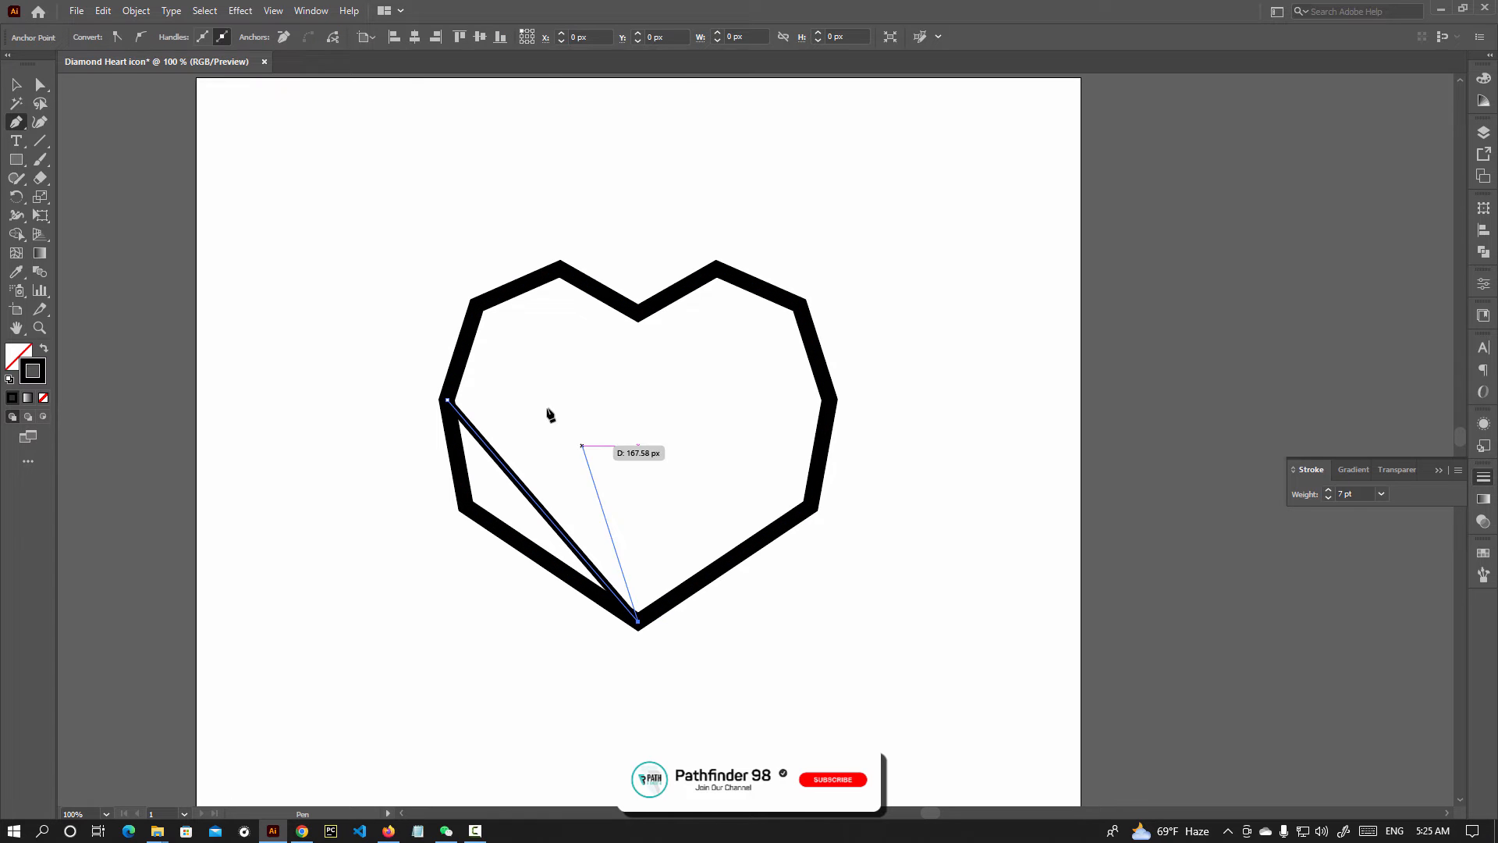
left_click(477, 305)
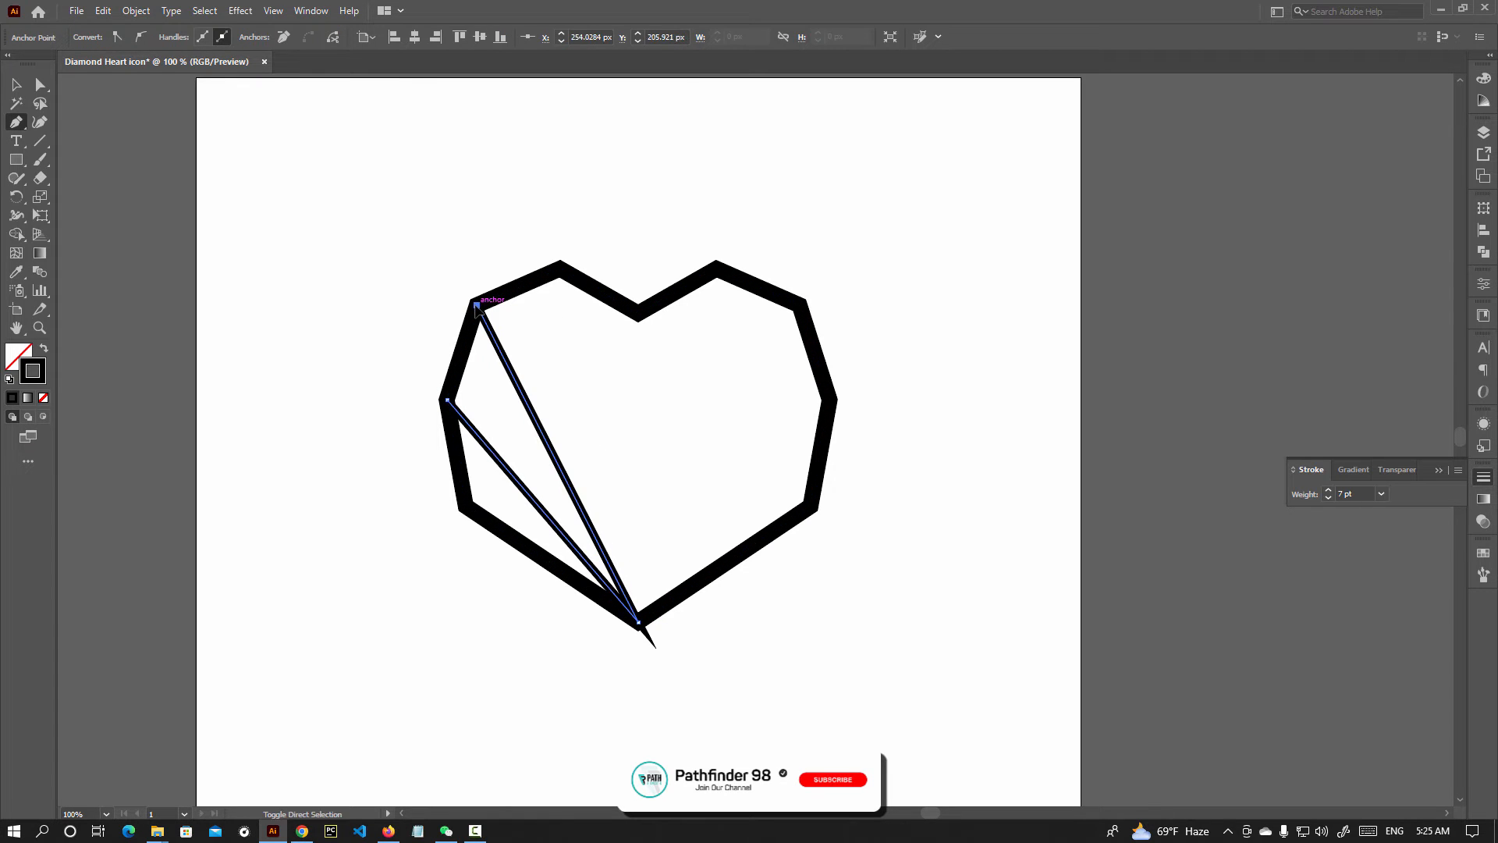
key("Escape")
left_click(637, 621)
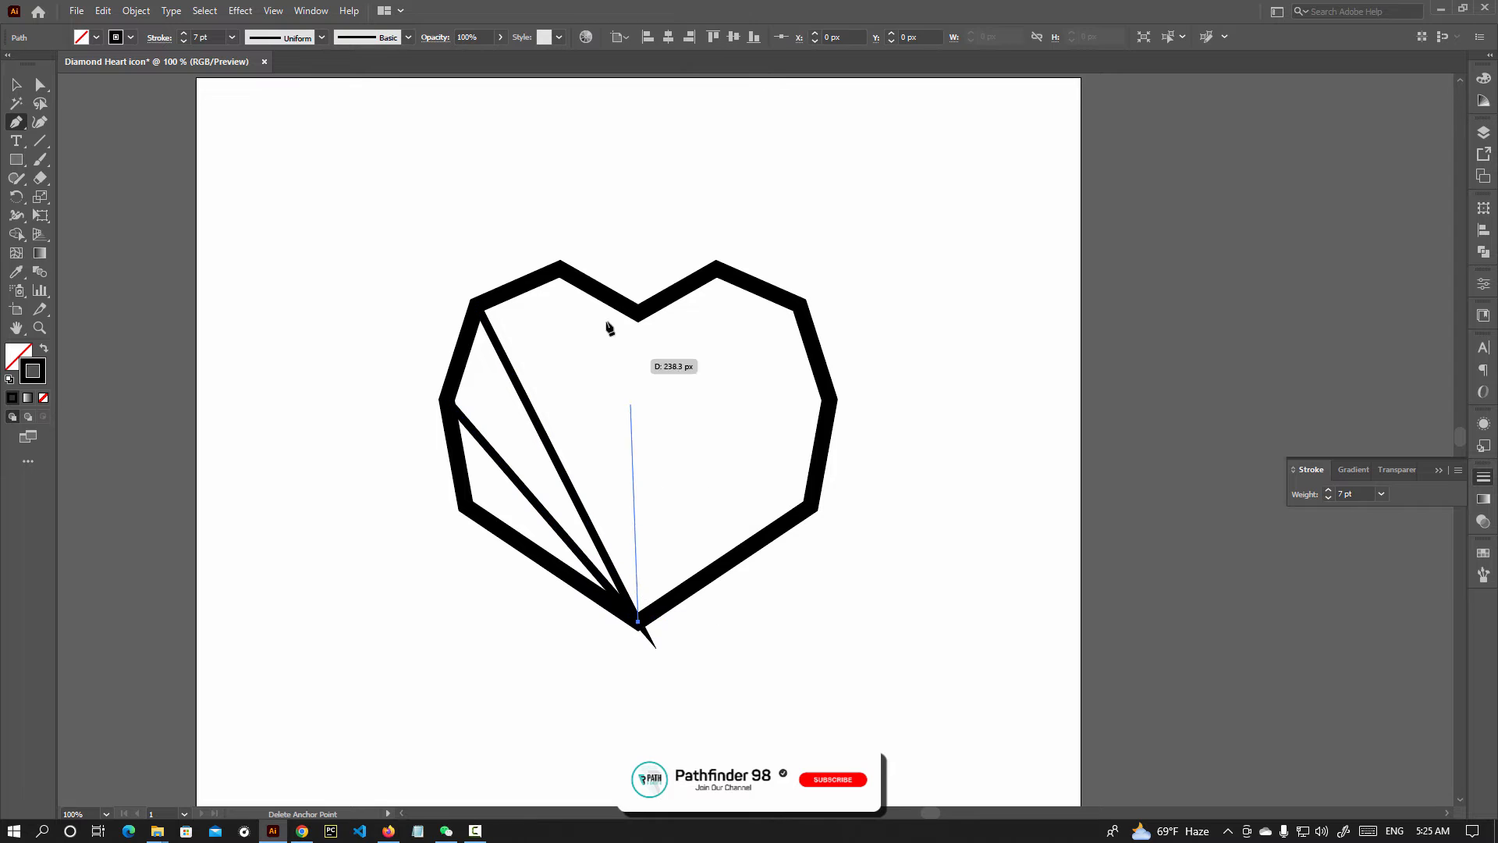
left_click(561, 268)
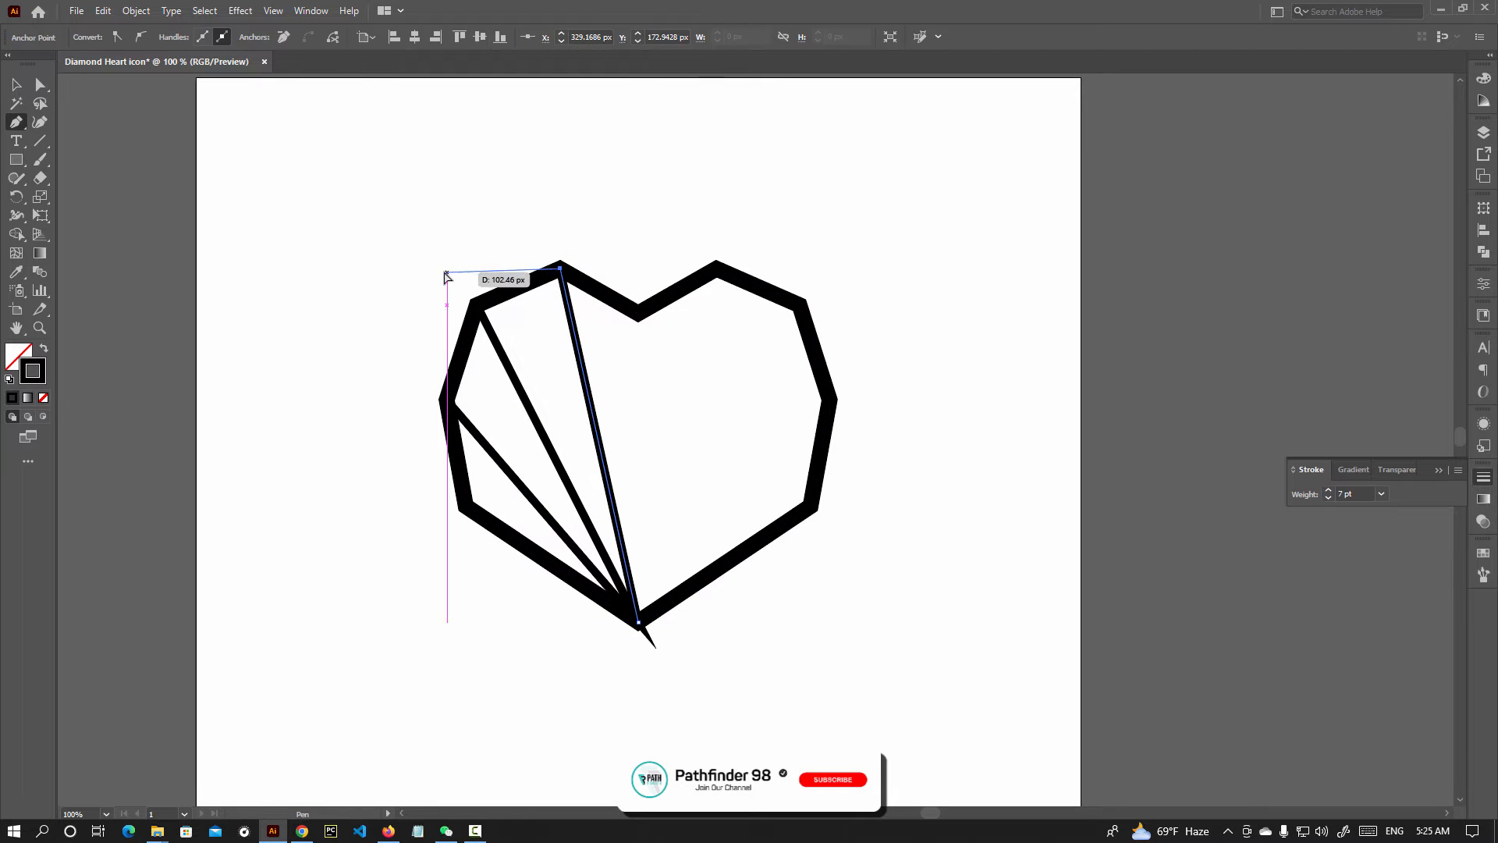
left_click(987, 802, "ctrl")
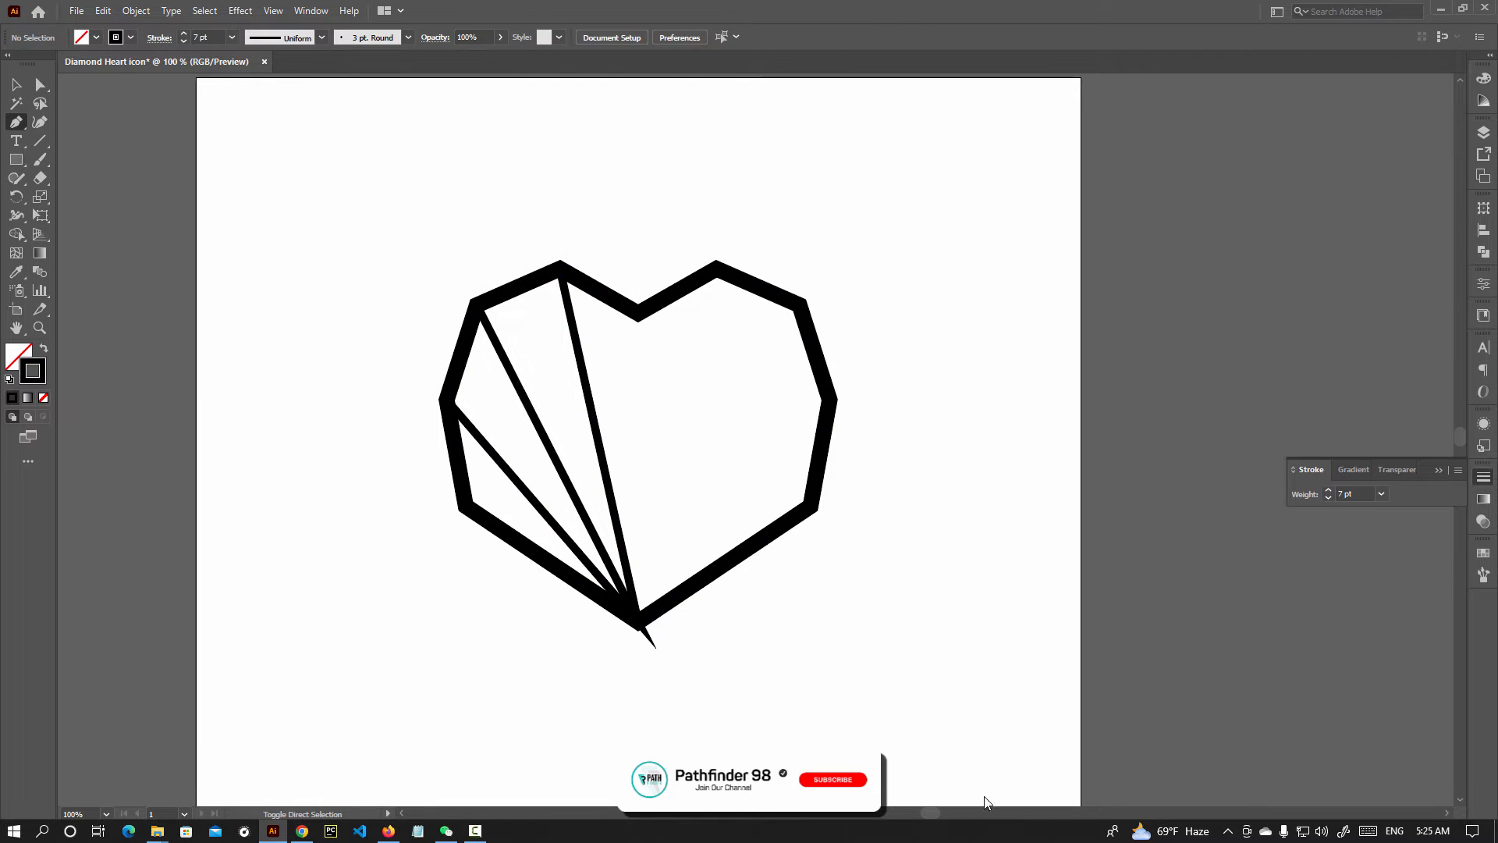
Draw three separate Pen lines from the heart's bottom tip to the right peak, the upper-right corner and the rightmost corner.
left_click(638, 621)
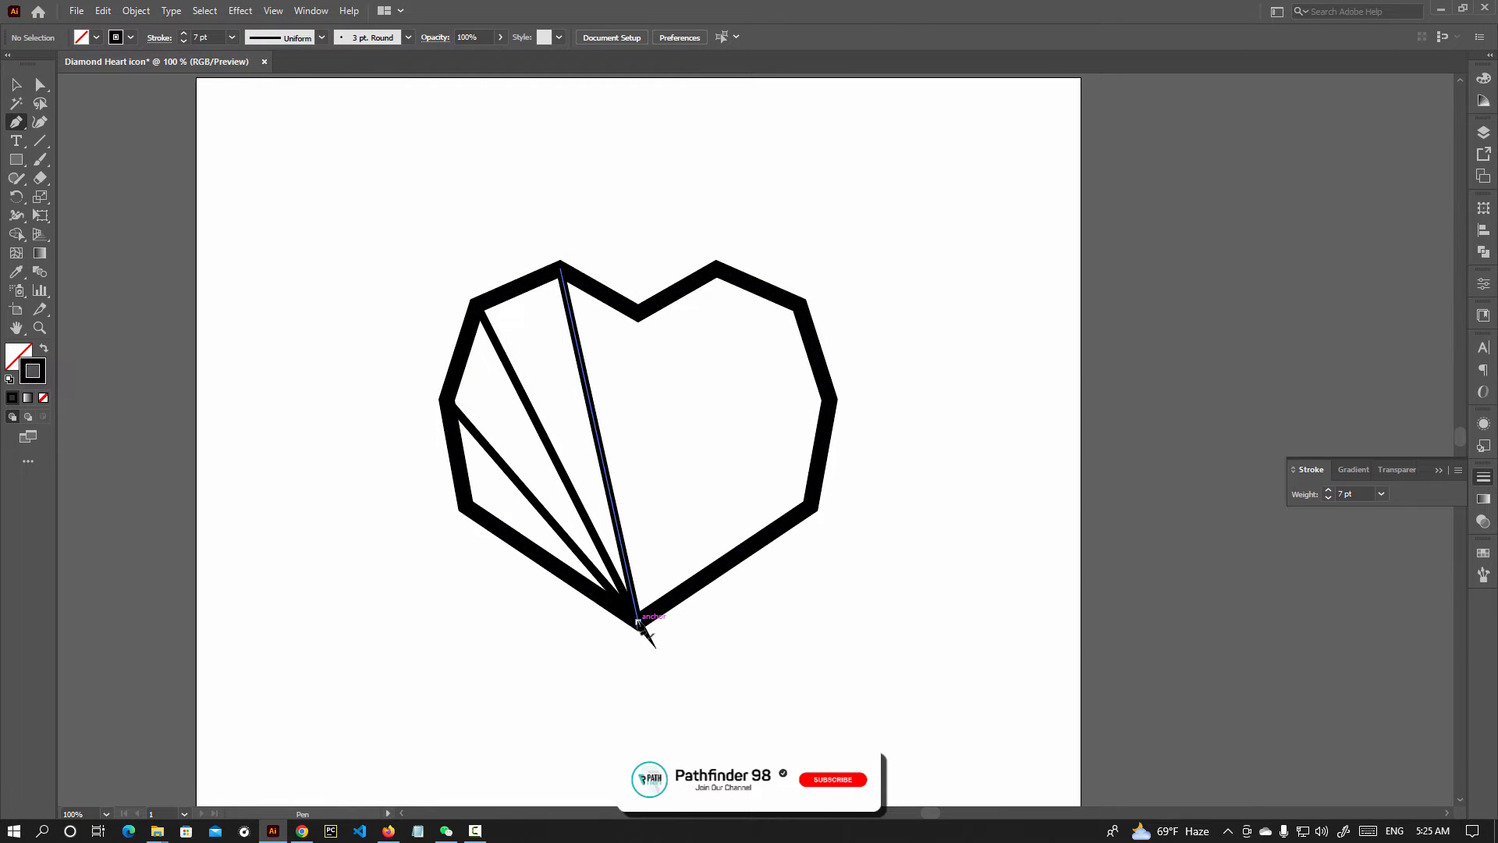
left_click(716, 268)
left_click(719, 337, "ctrl")
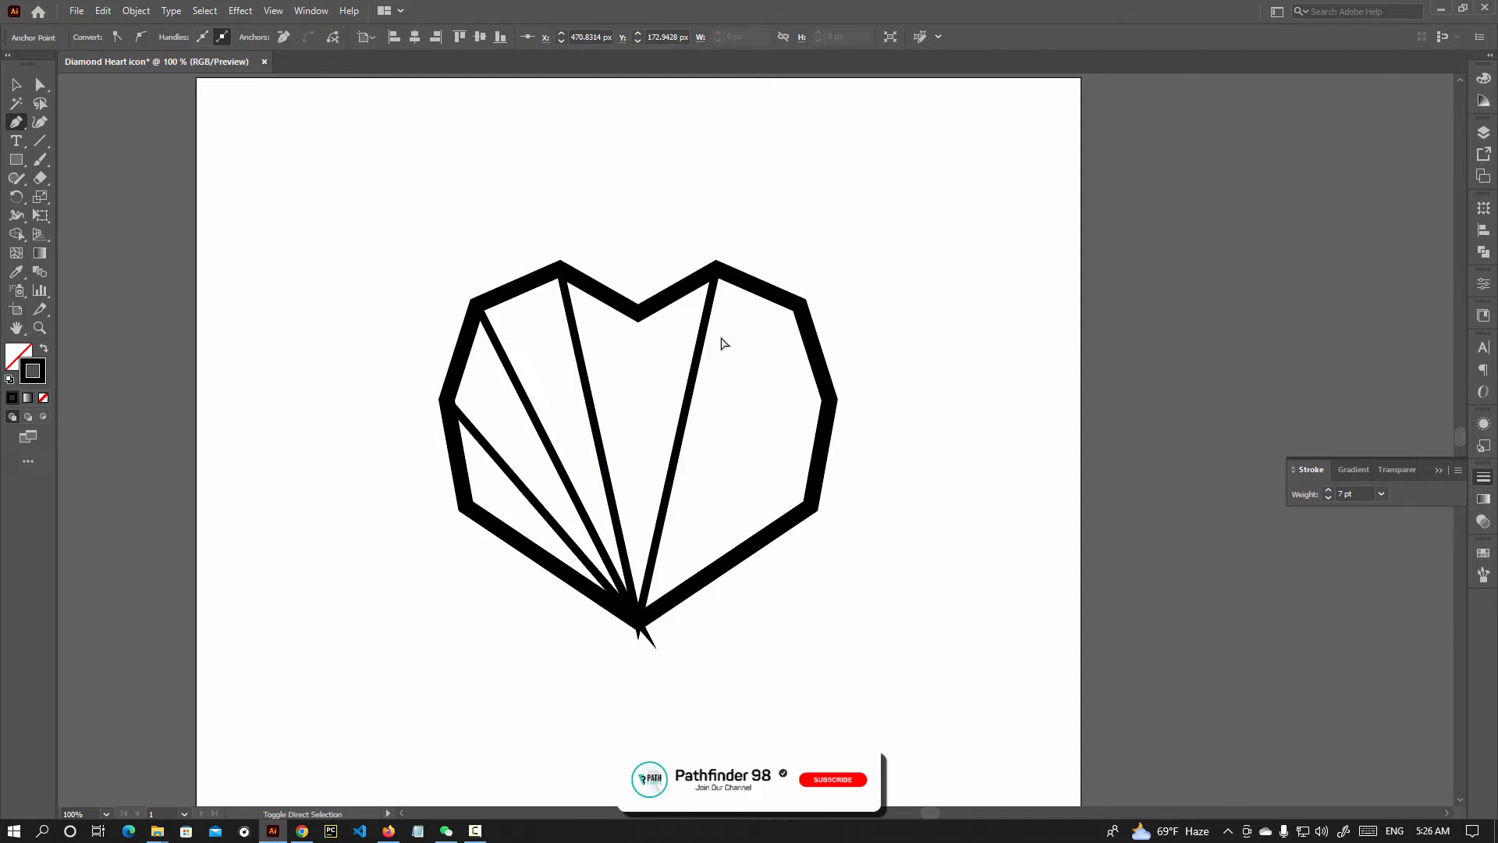
left_click(638, 621)
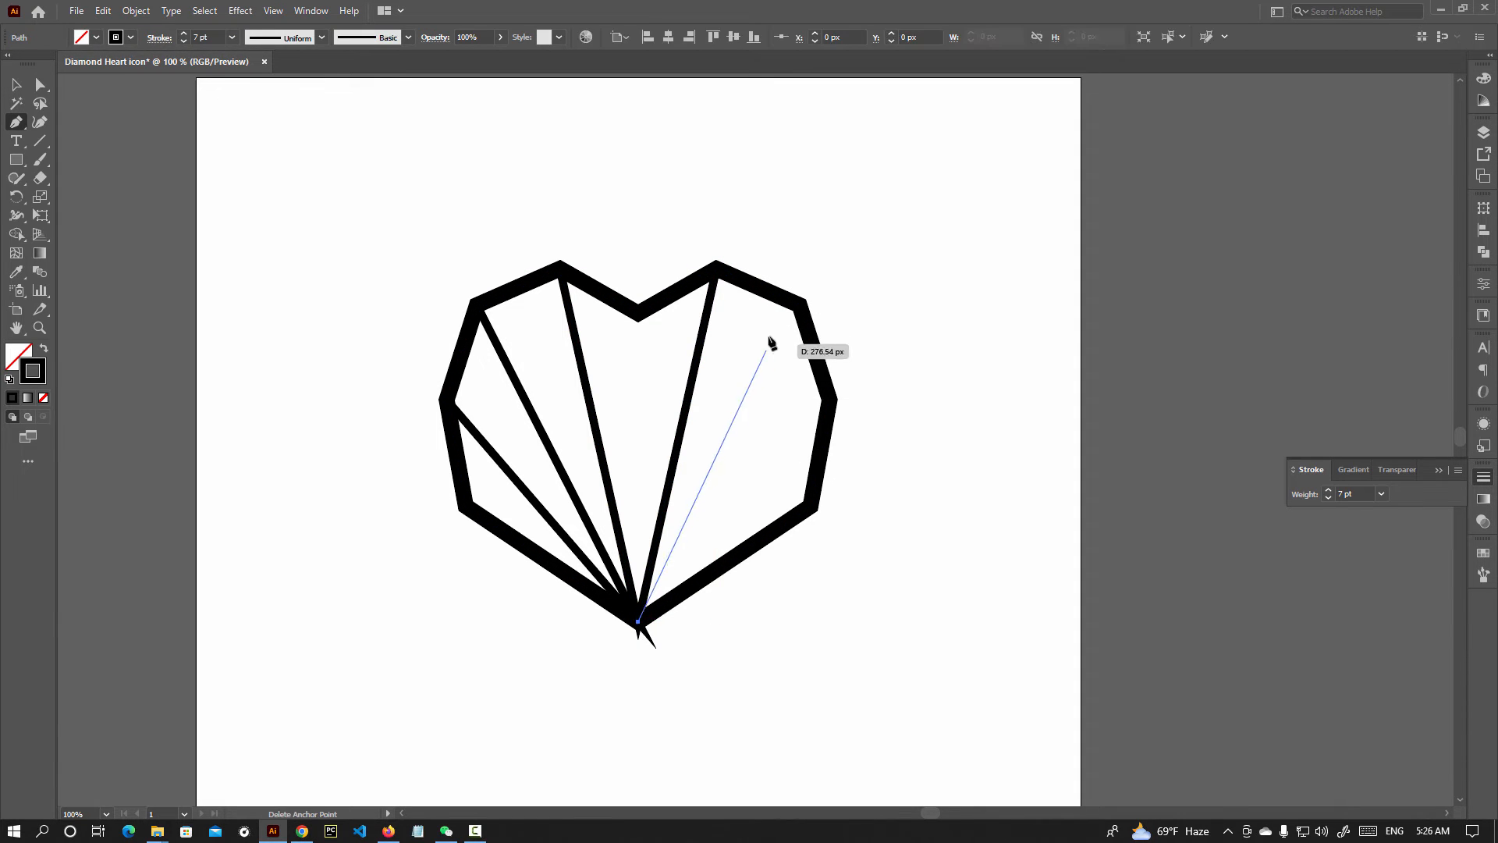
left_click(800, 304)
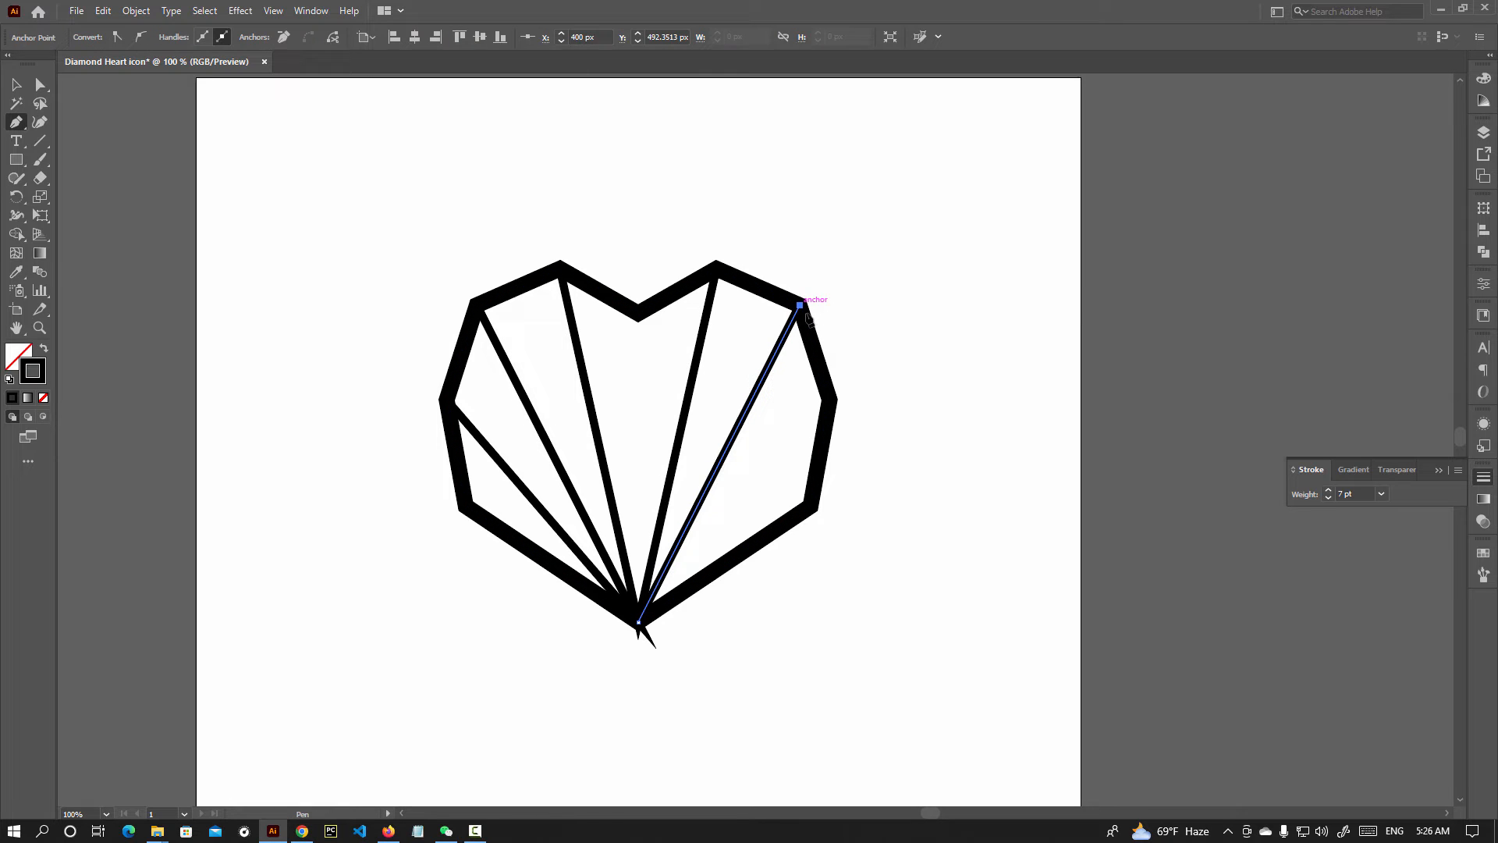
left_click(858, 396, "ctrl")
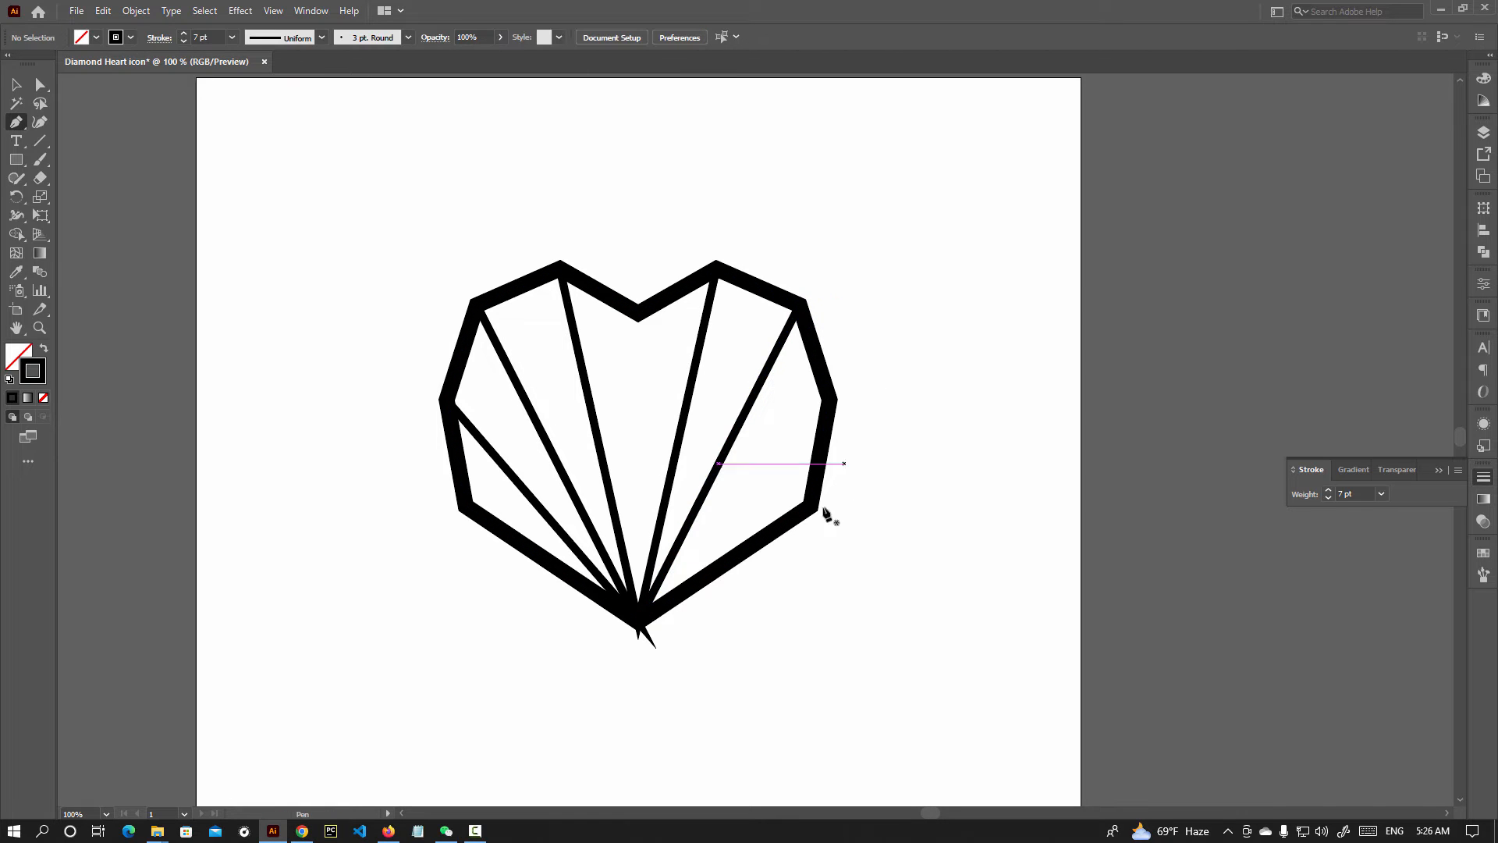
left_click(638, 621)
left_click(831, 402)
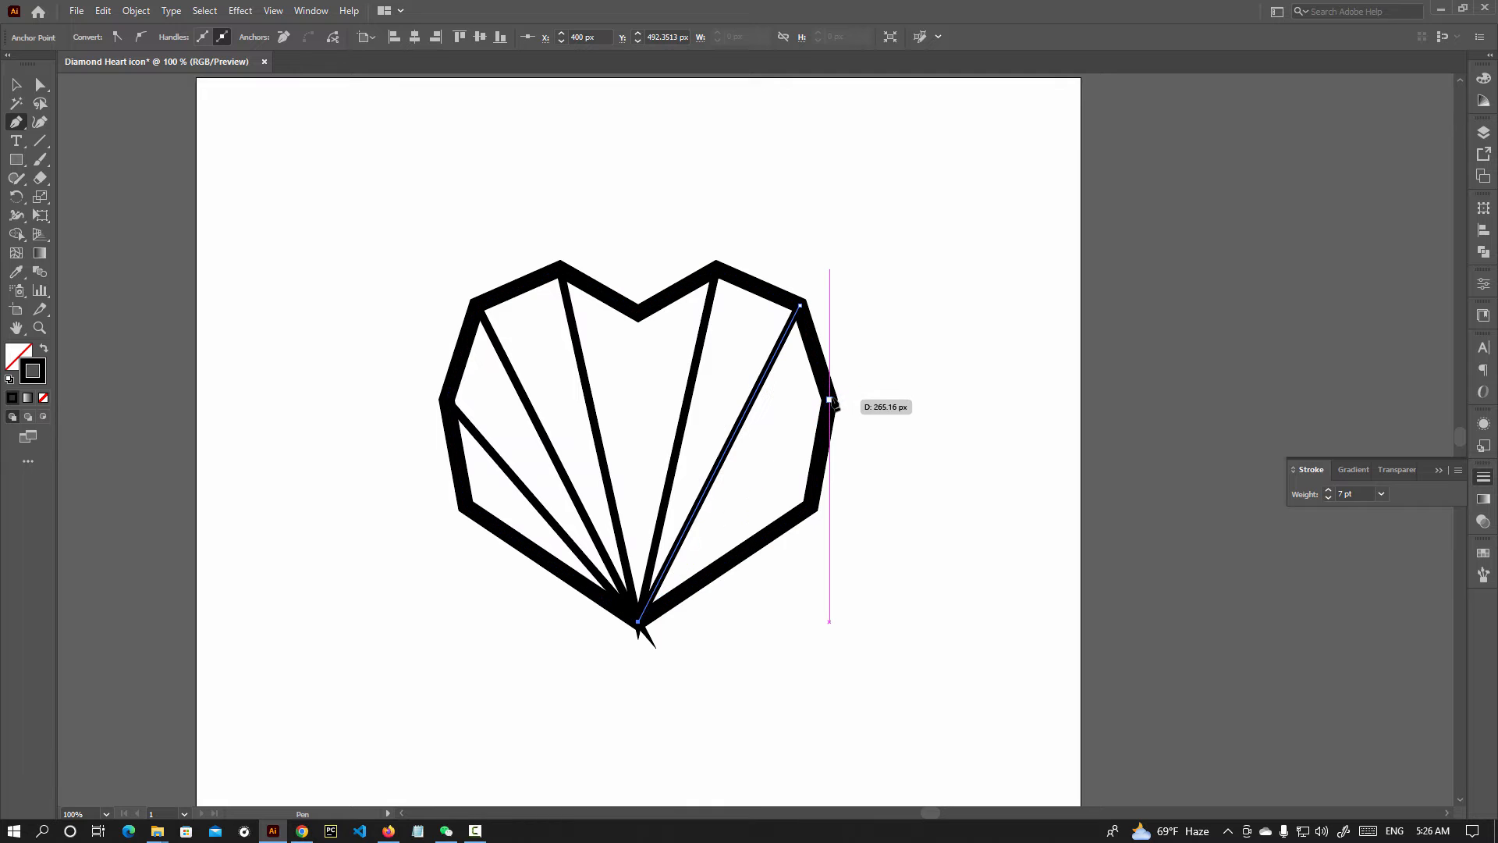
left_click(845, 451, "ctrl")
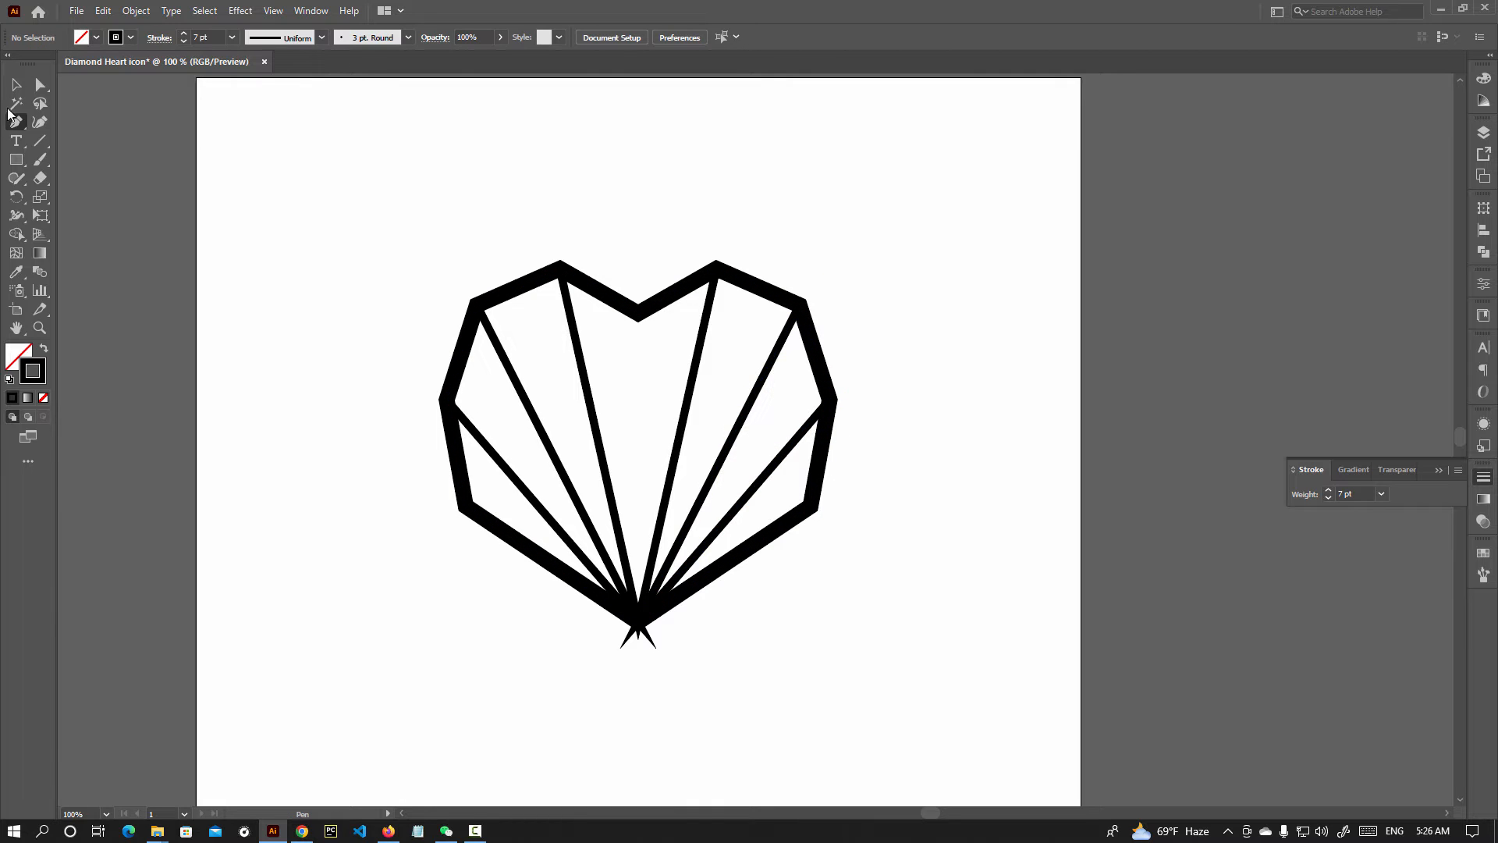
Select the heart outline with all six inner lines, set their stroke corners to round join, and deselect everything.
key("v")
scroll(640, 640, "up", 4)
left_click_drag(670, 654, 666, 602)
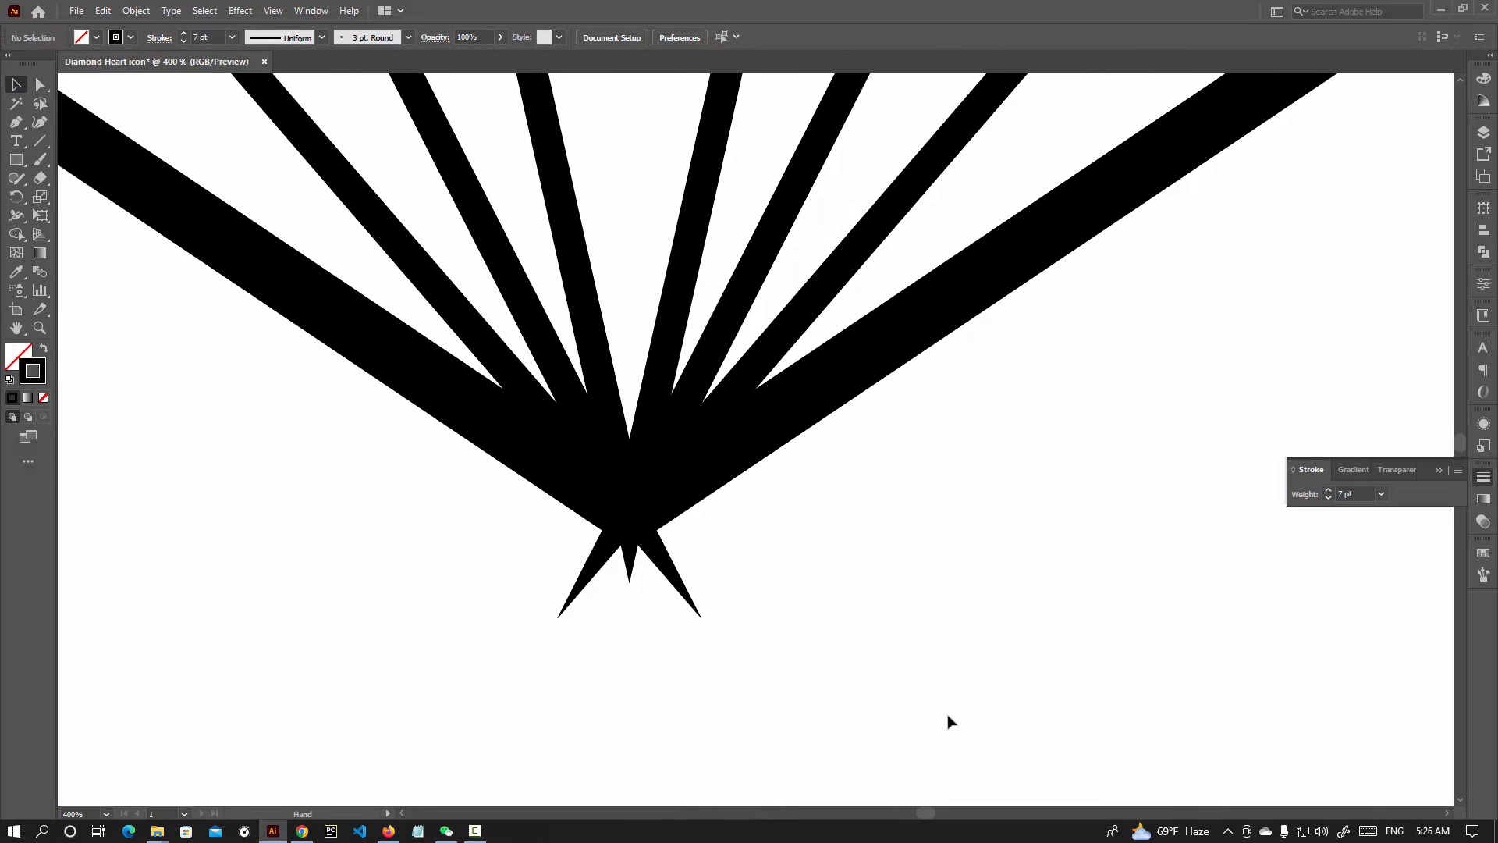
left_click_drag(989, 725, 371, 308)
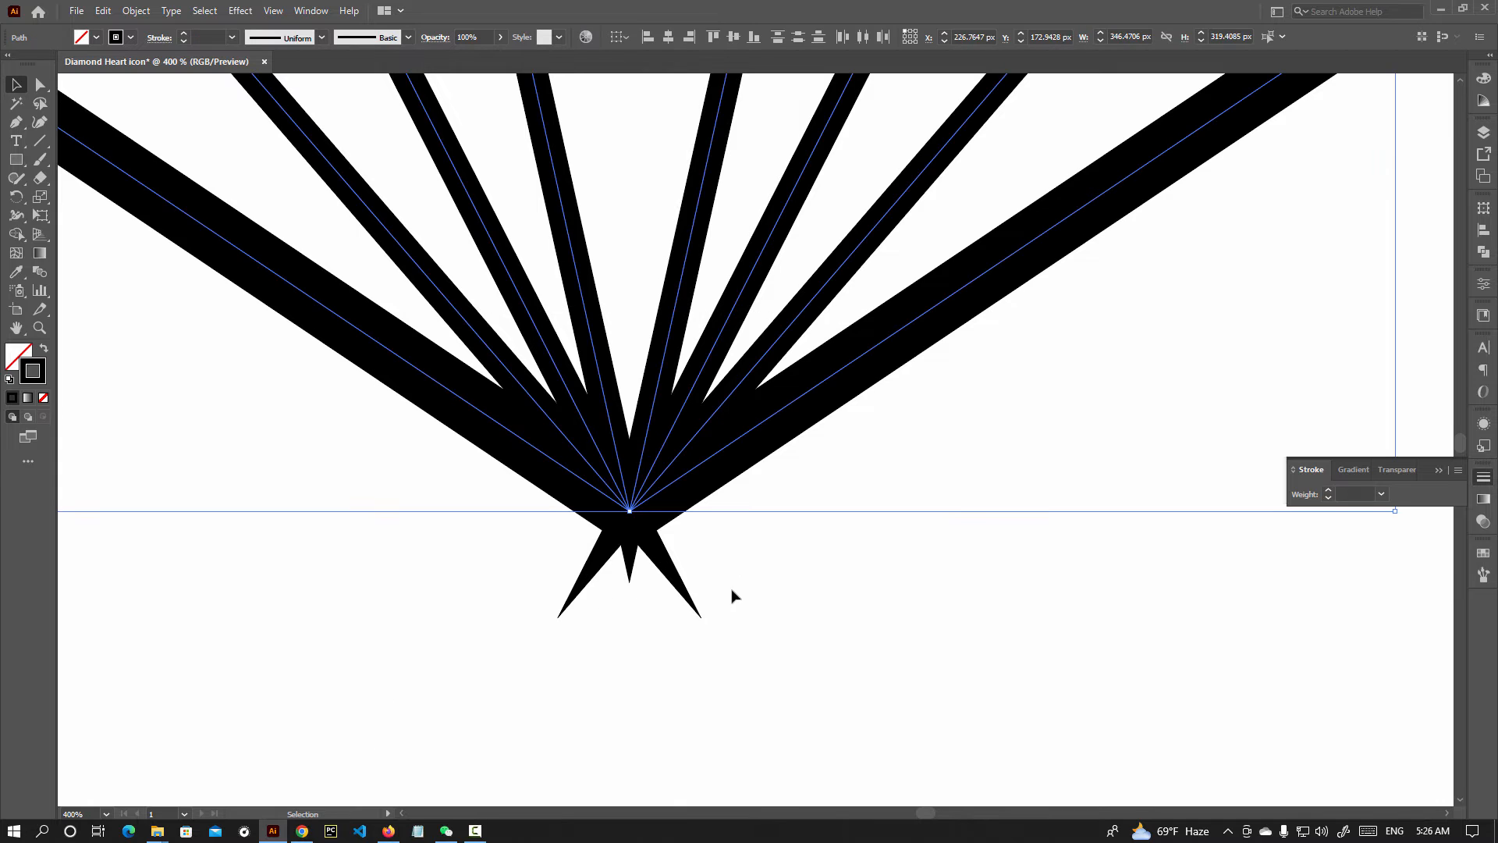
left_click(750, 600)
left_click_drag(795, 648, 406, 366)
scroll(673, 522, "down", 4)
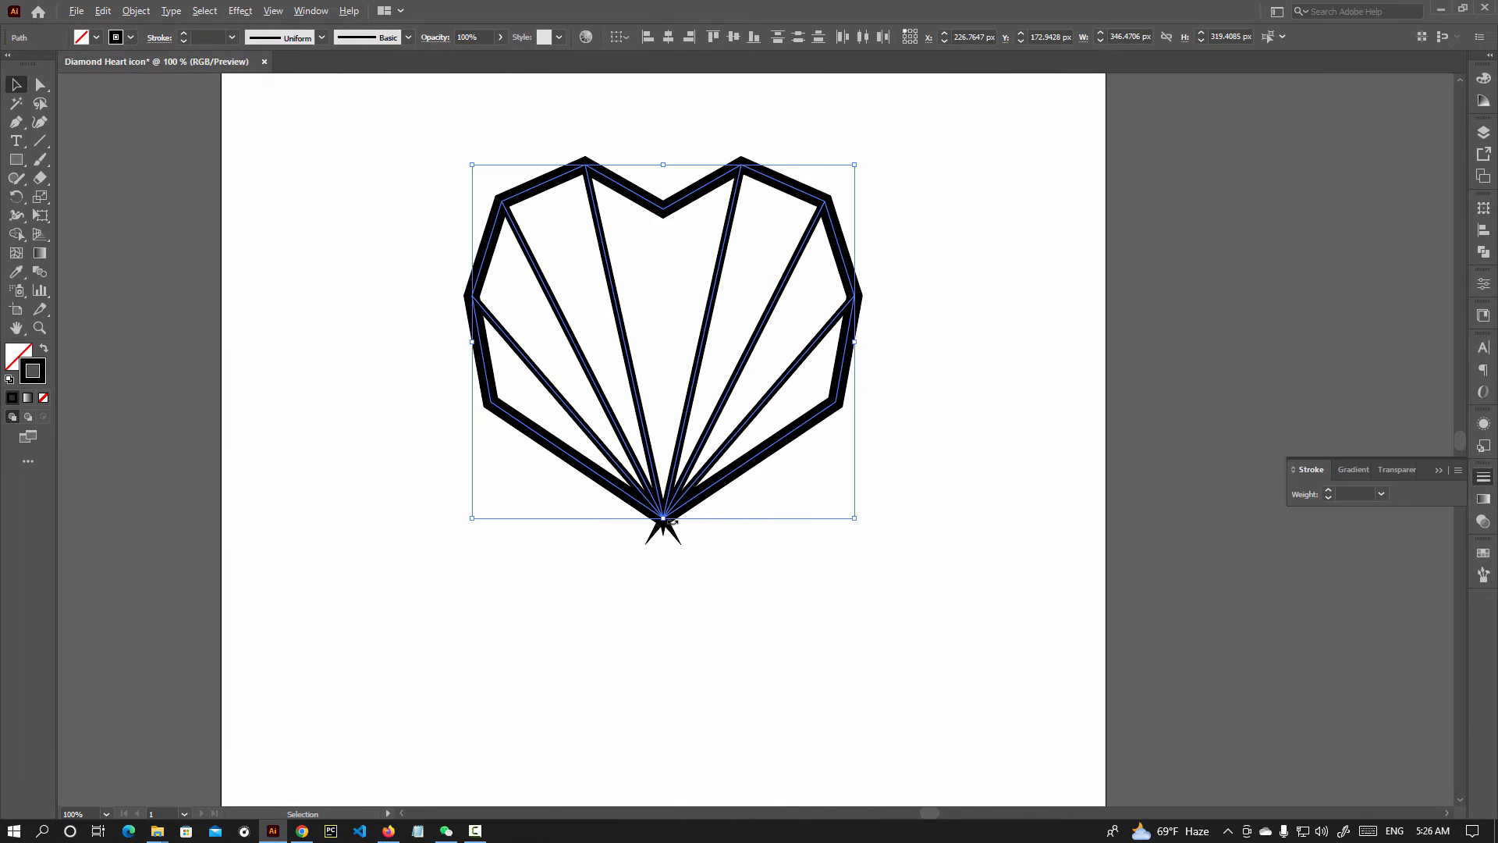
left_click(160, 39)
left_click(78, 99)
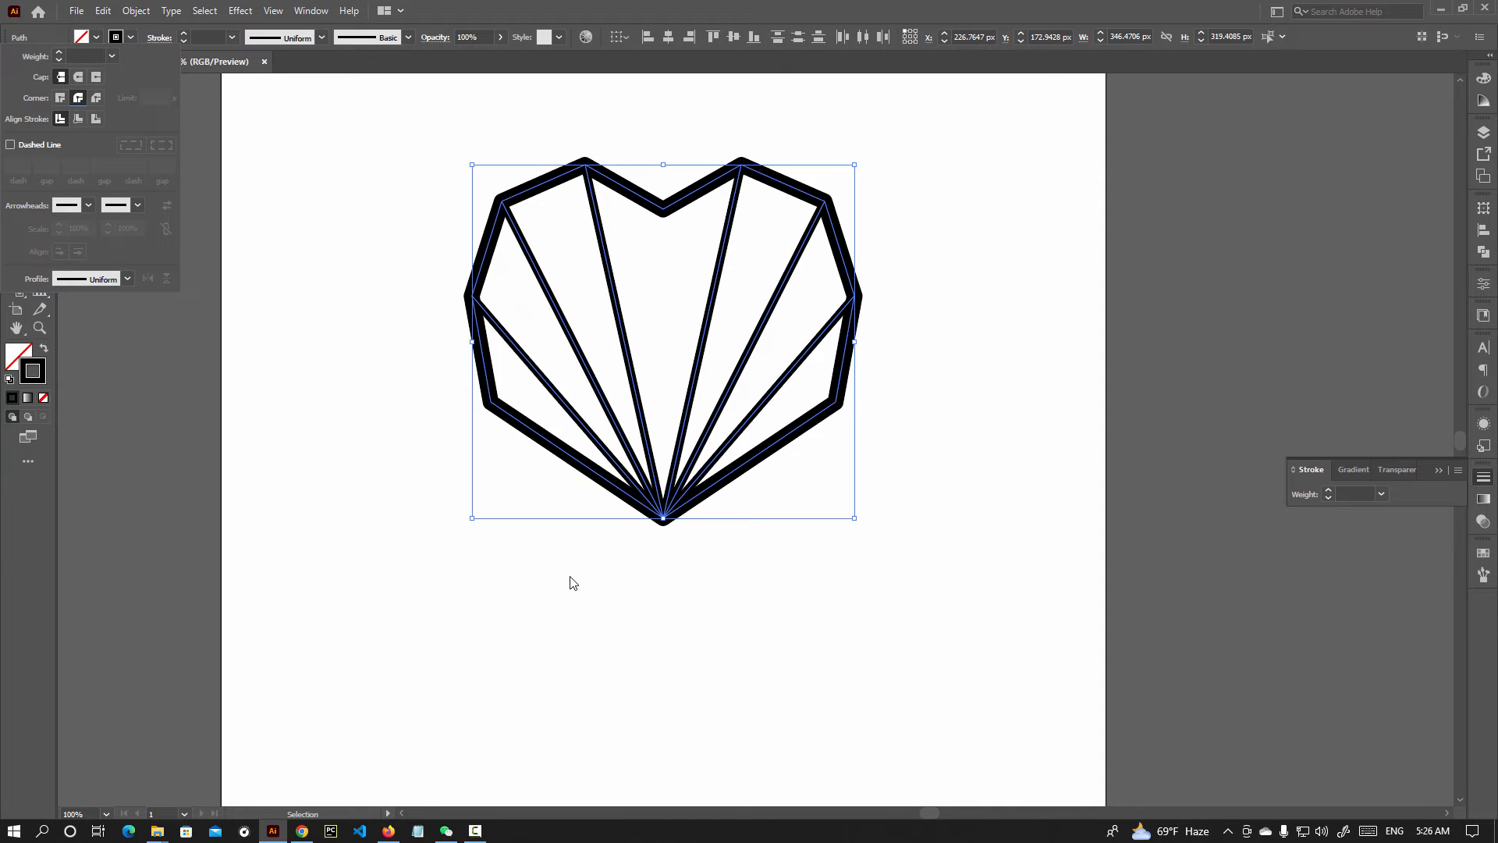
scroll(673, 525, "up", 5)
scroll(673, 525, "down", 6)
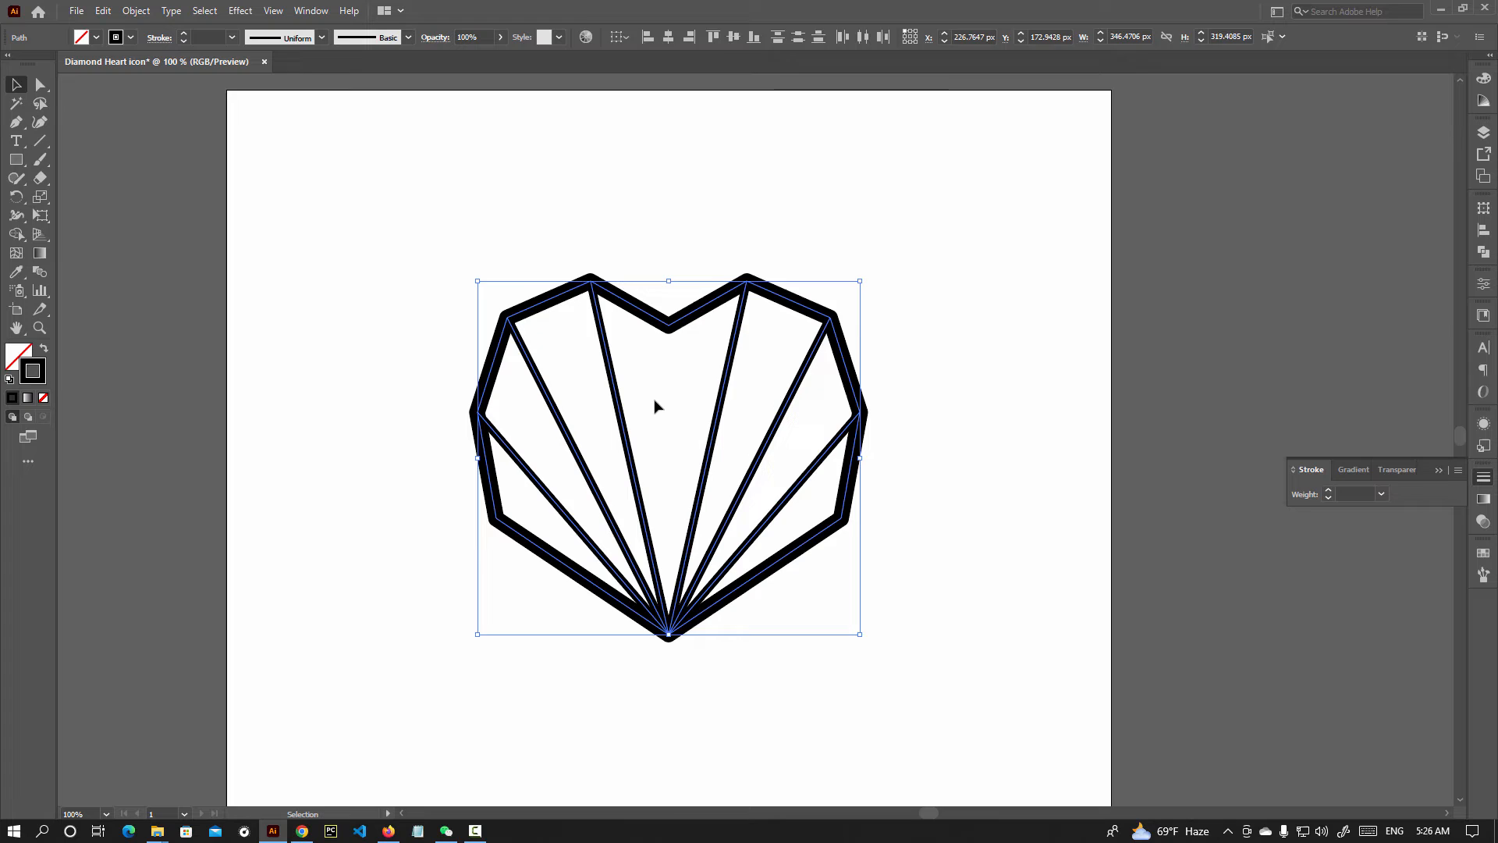
left_click(656, 404)
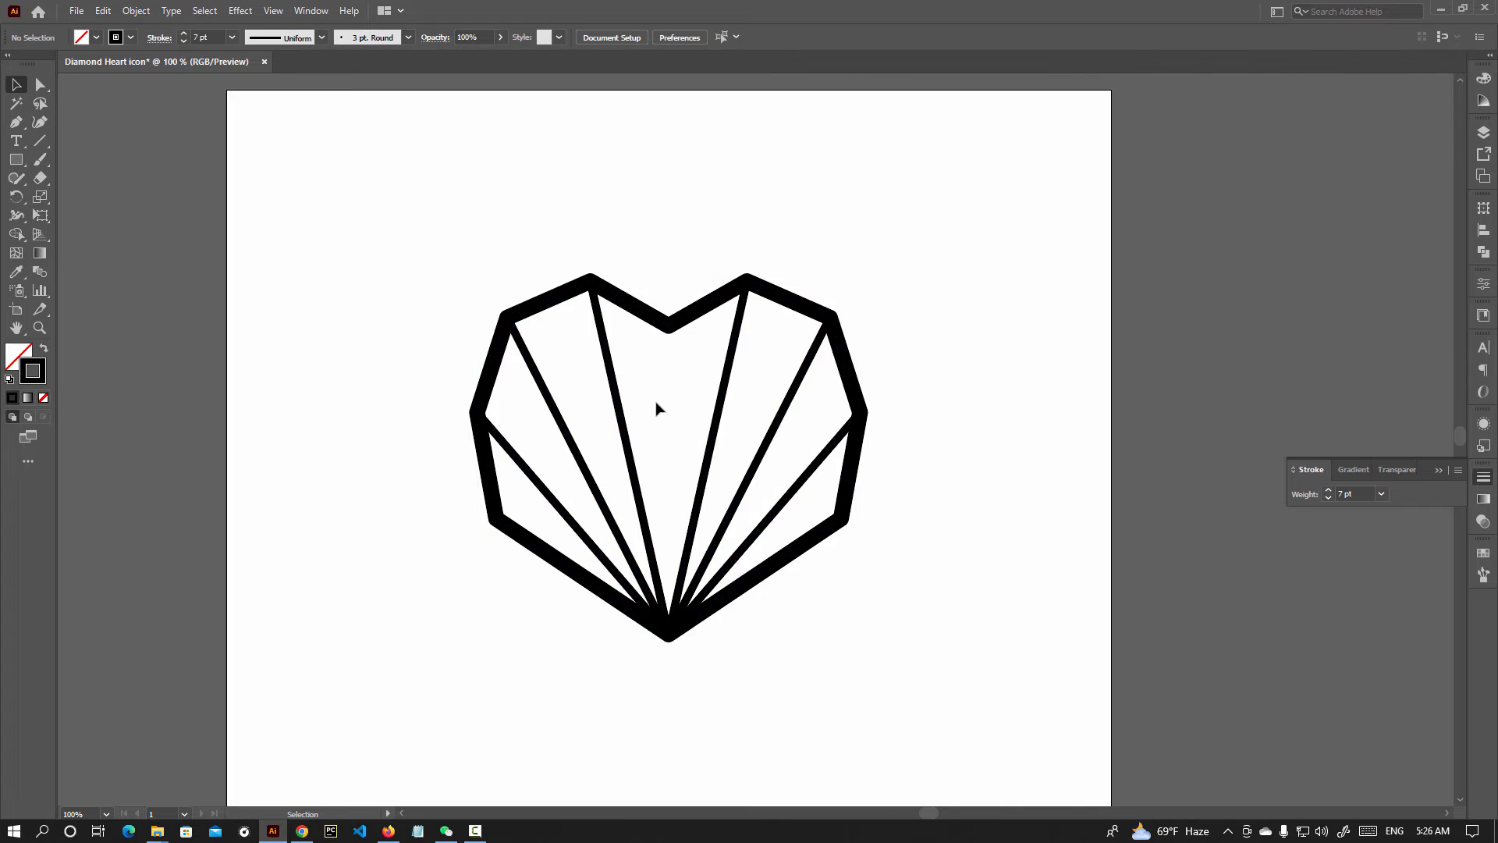
scroll(685, 458, "up", 2)
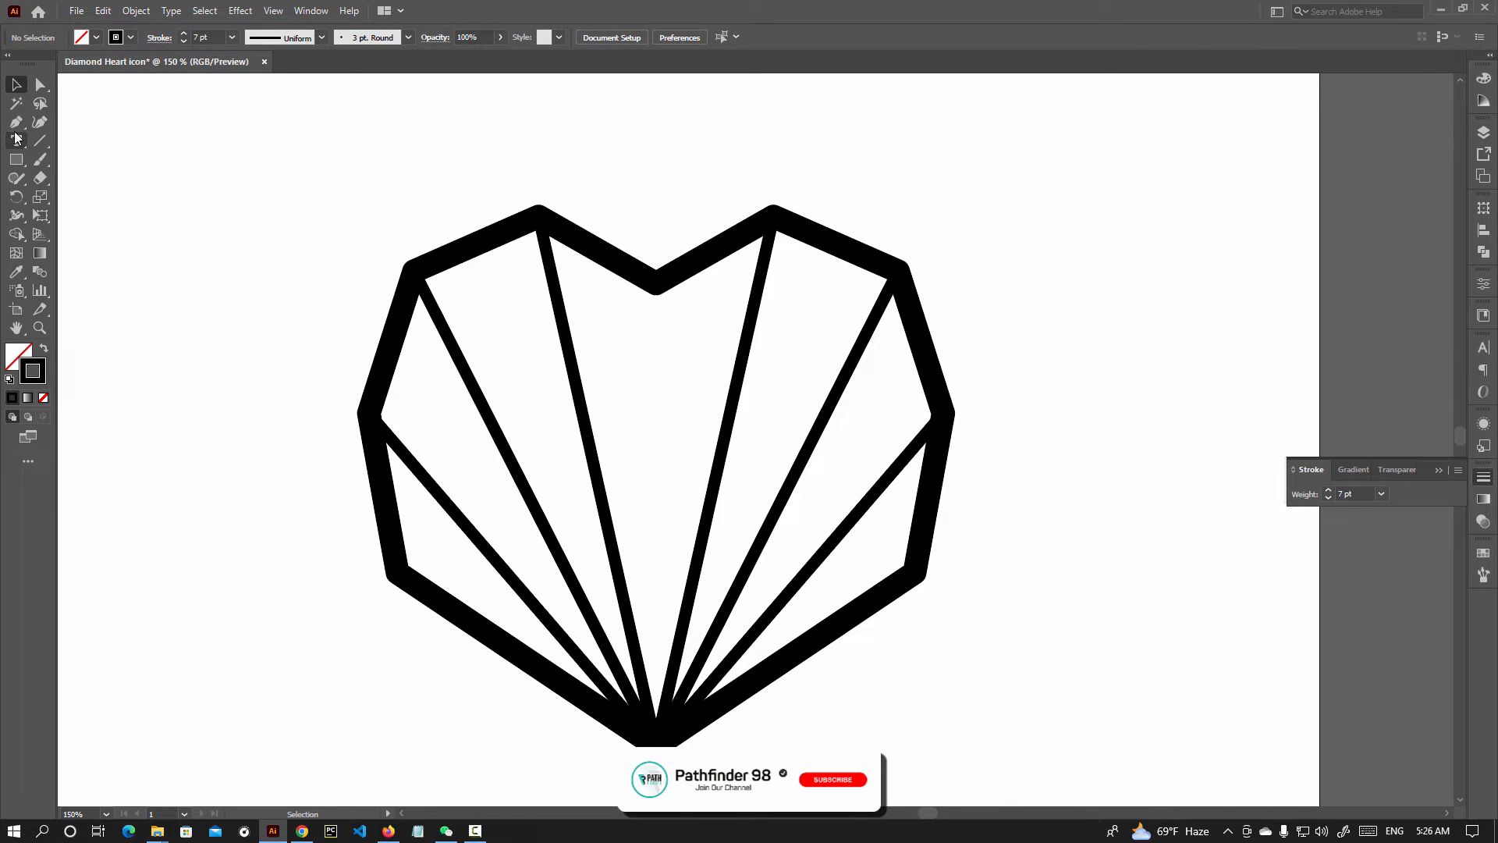
Draw a V-shaped Pen line from the heart's lower-left corner up to the centre notch and down to the lower-right corner.
left_click(16, 121)
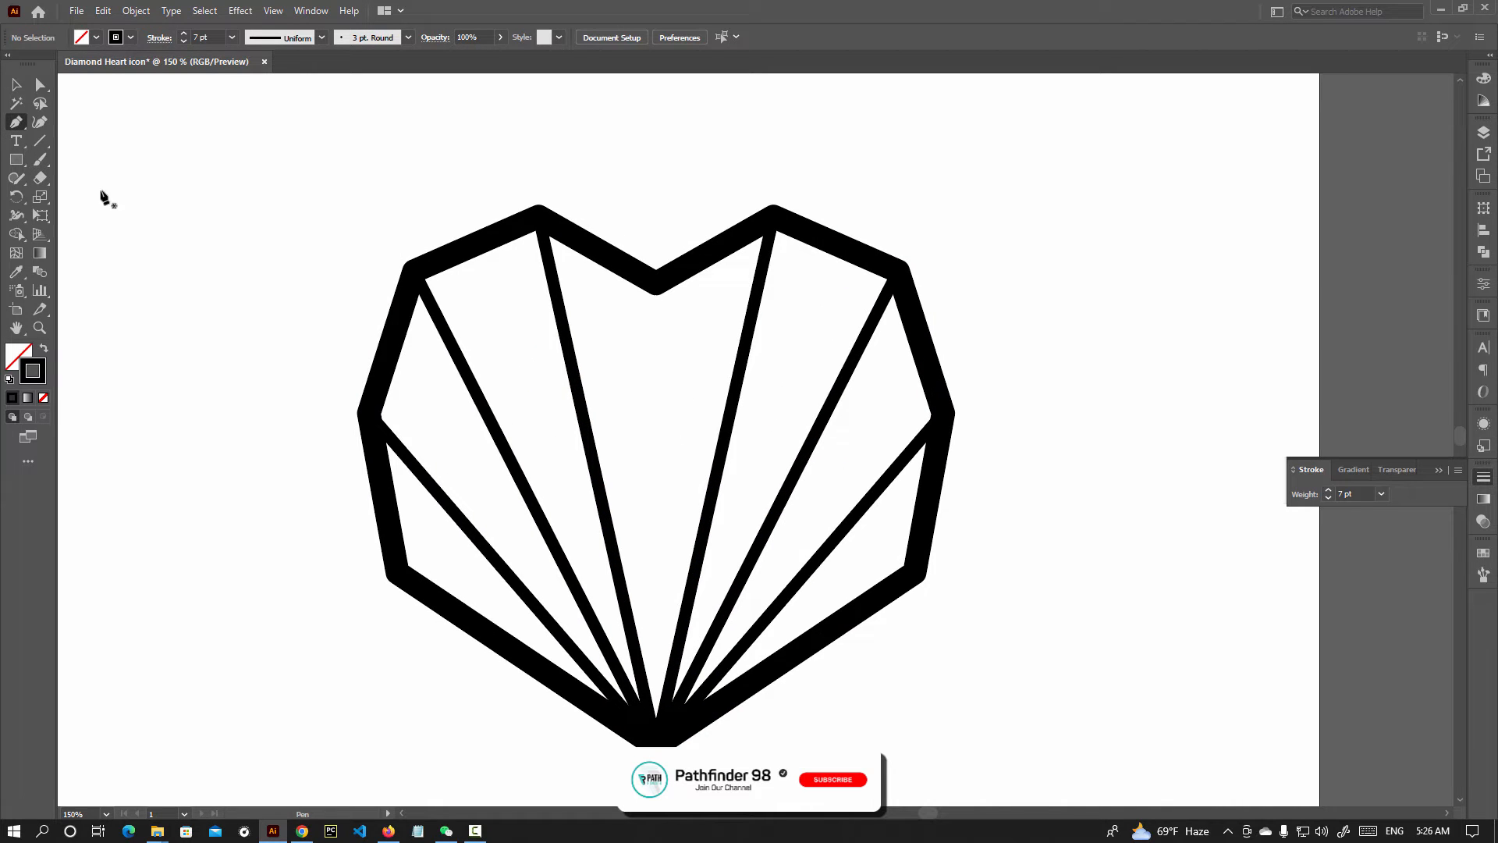
left_click(397, 573)
left_click(655, 283)
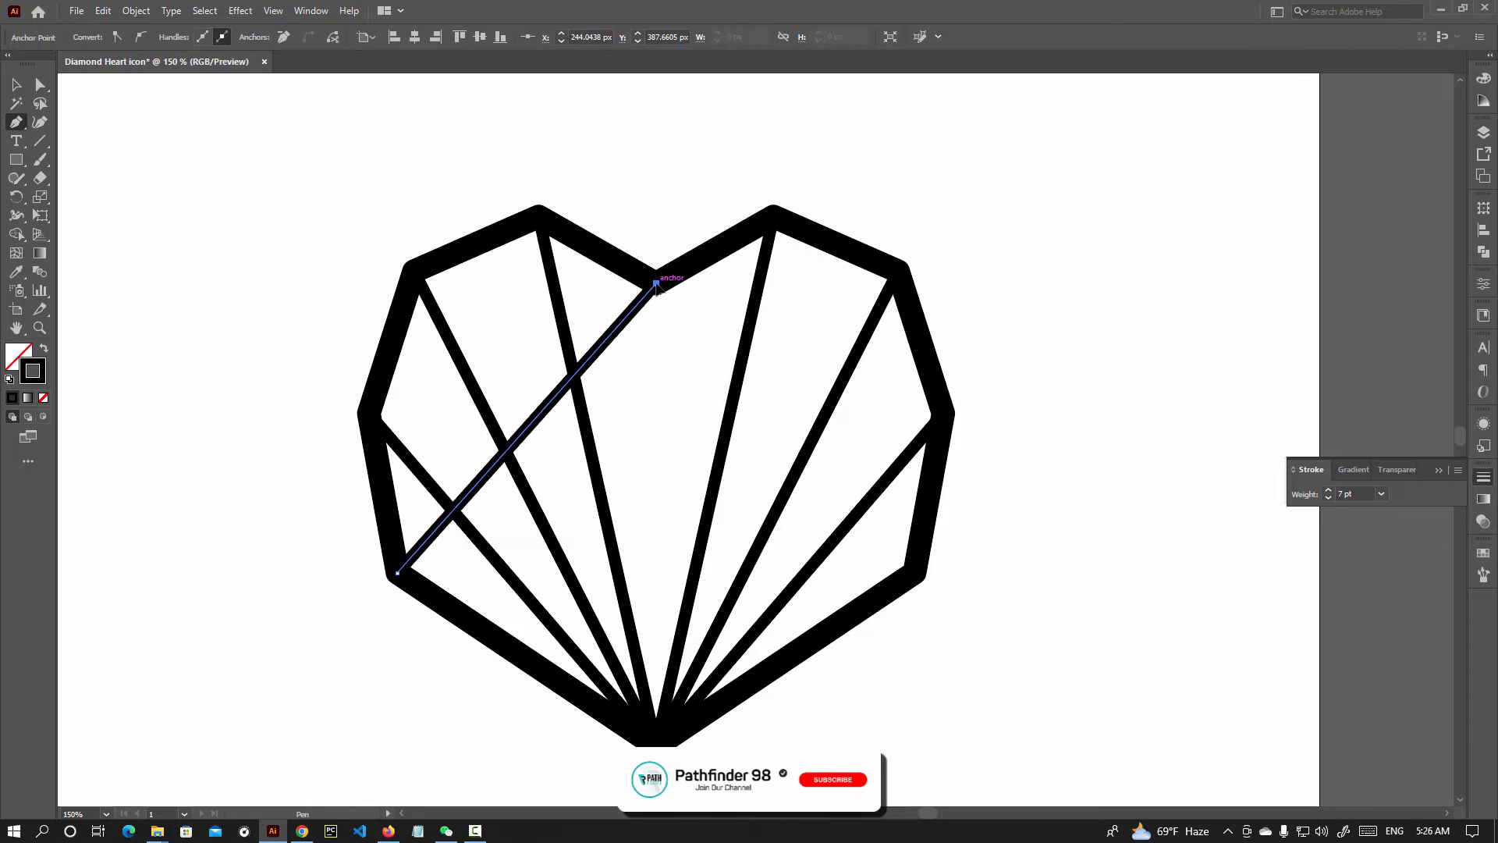
left_click(914, 571)
key("Escape")
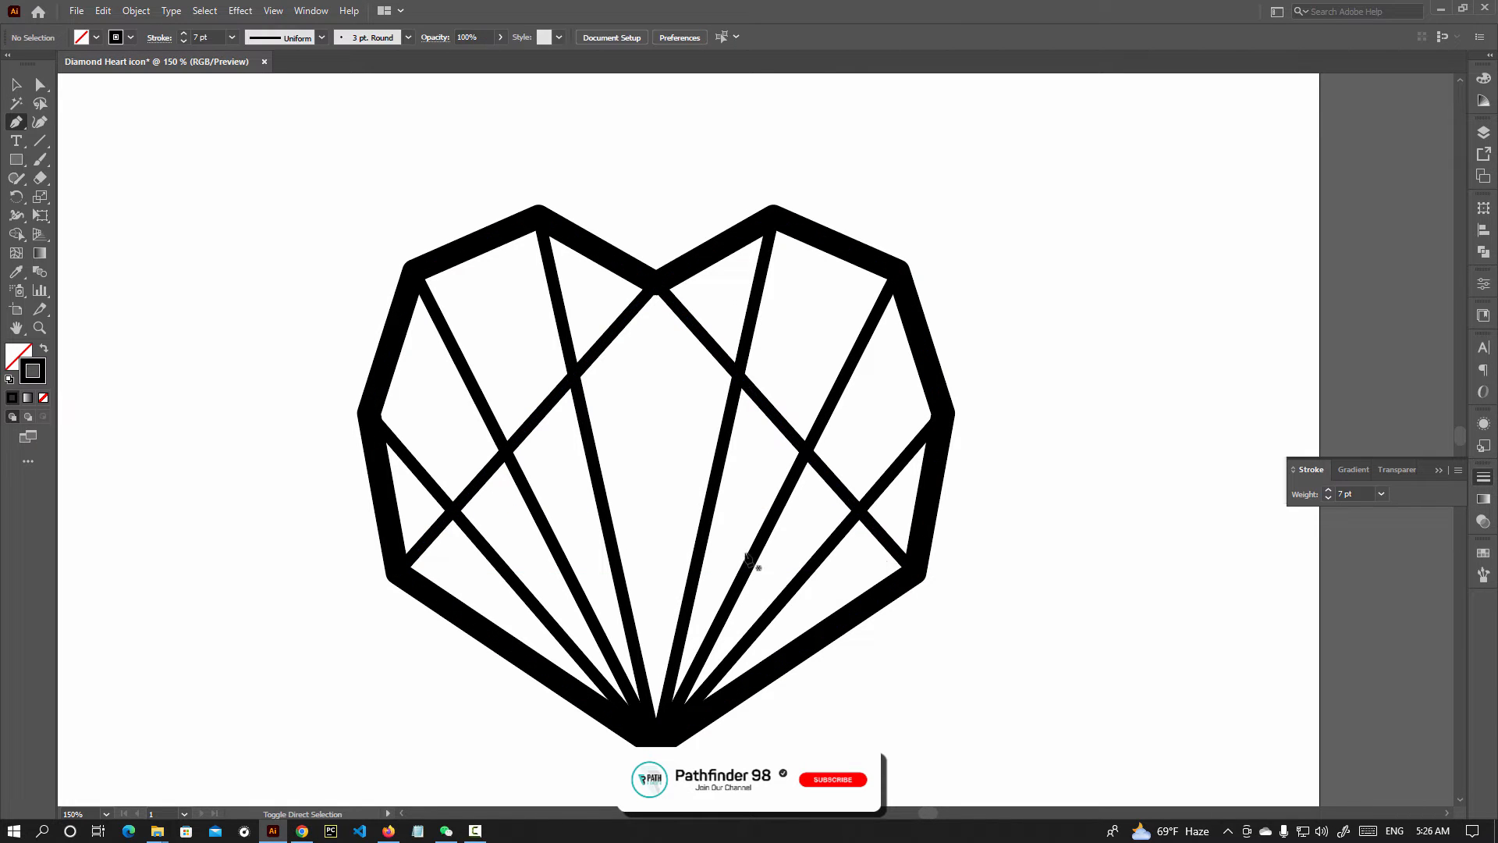
Draw two separate Pen lines, from the lower-left corner to the left peak and from the leftmost corner to the centre notch.
left_click(397, 573)
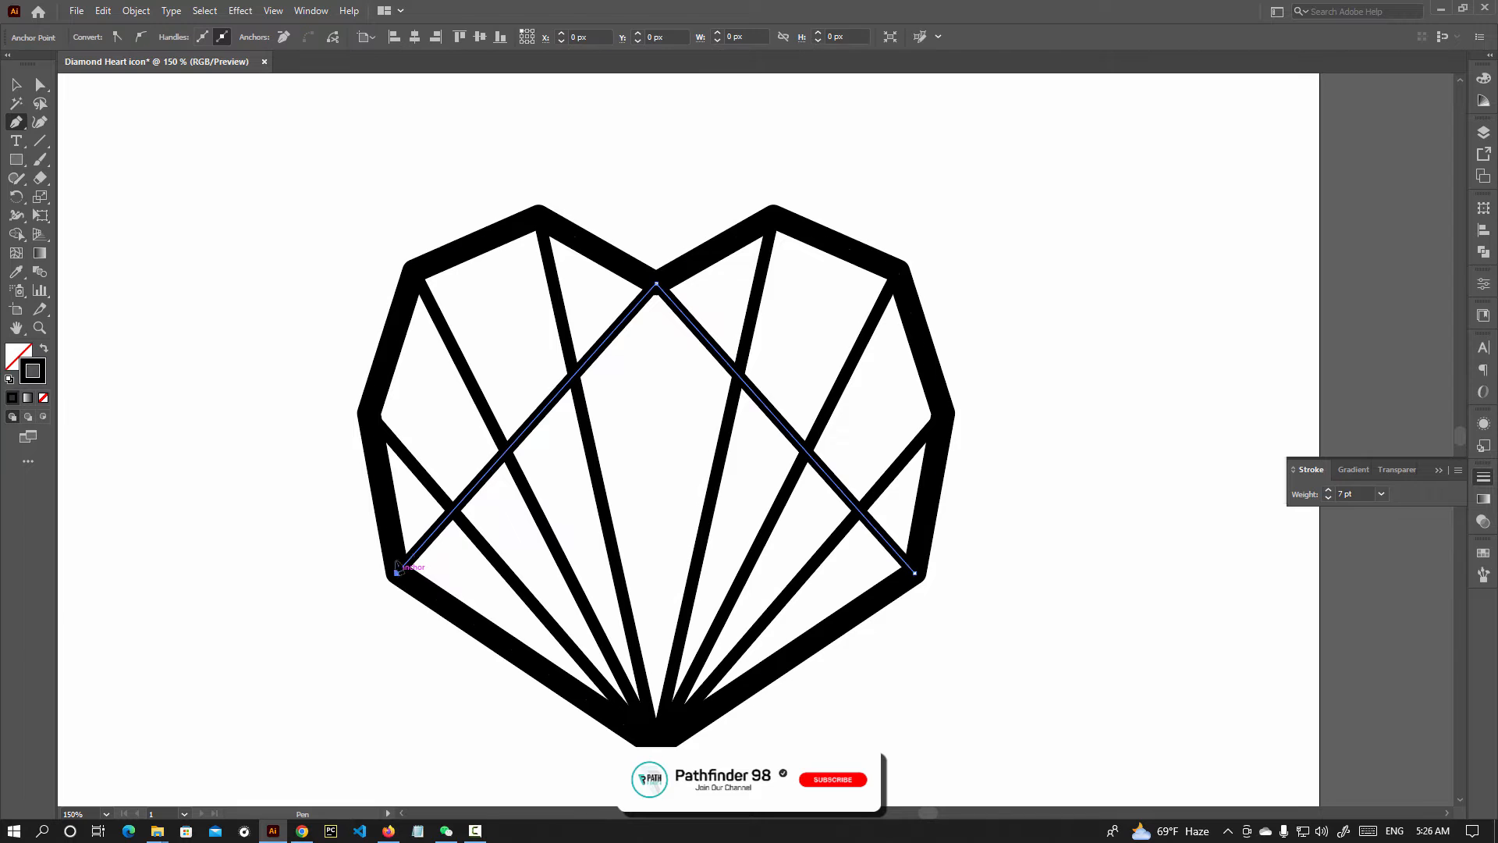
left_click(538, 215)
key("Escape")
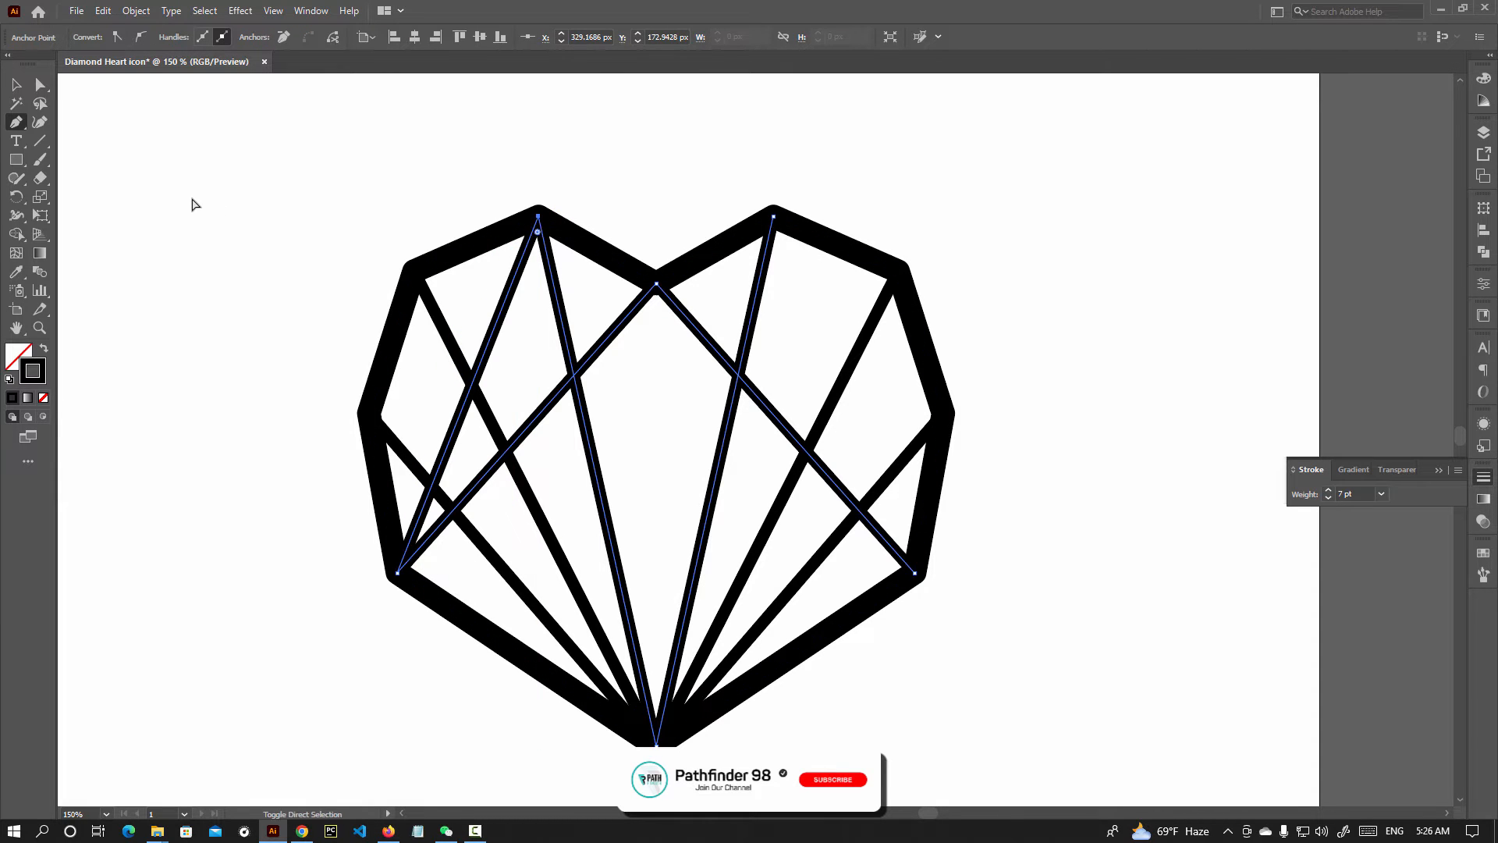
left_click(194, 205, "ctrl")
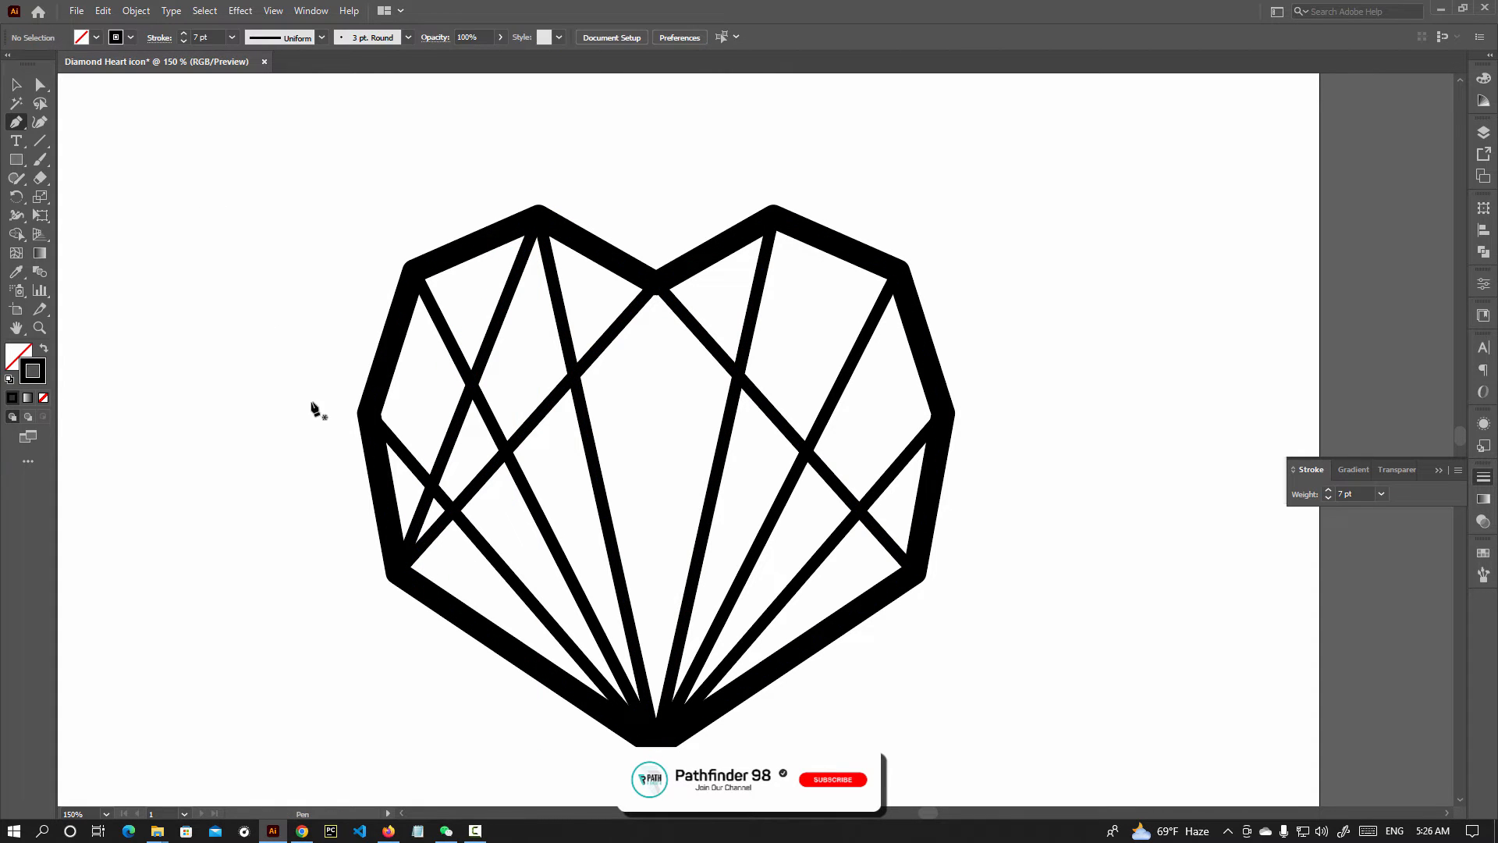
left_click(369, 414)
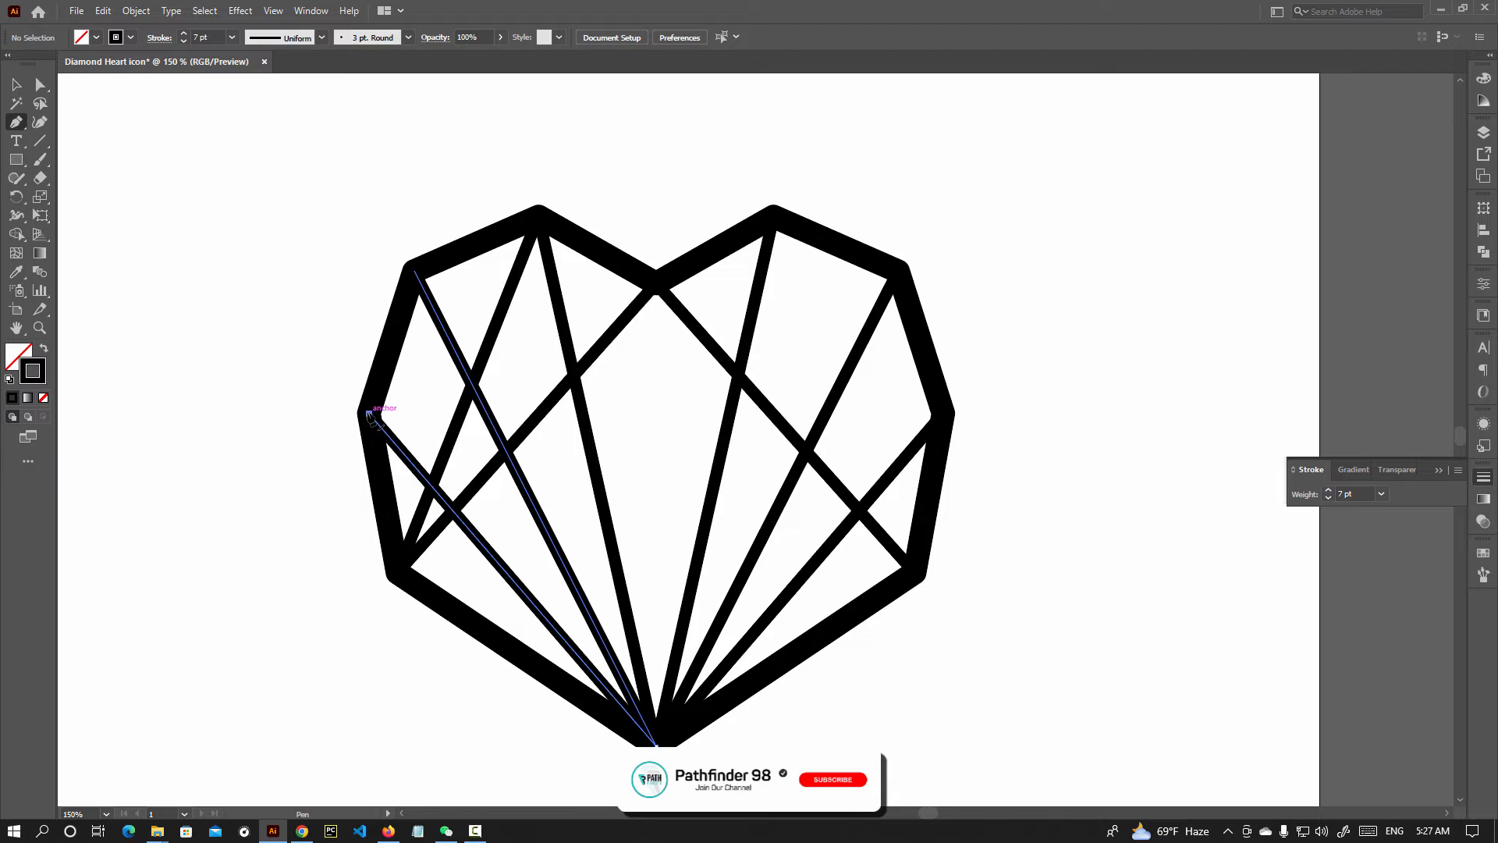
left_click(657, 283)
left_click(863, 492, "ctrl")
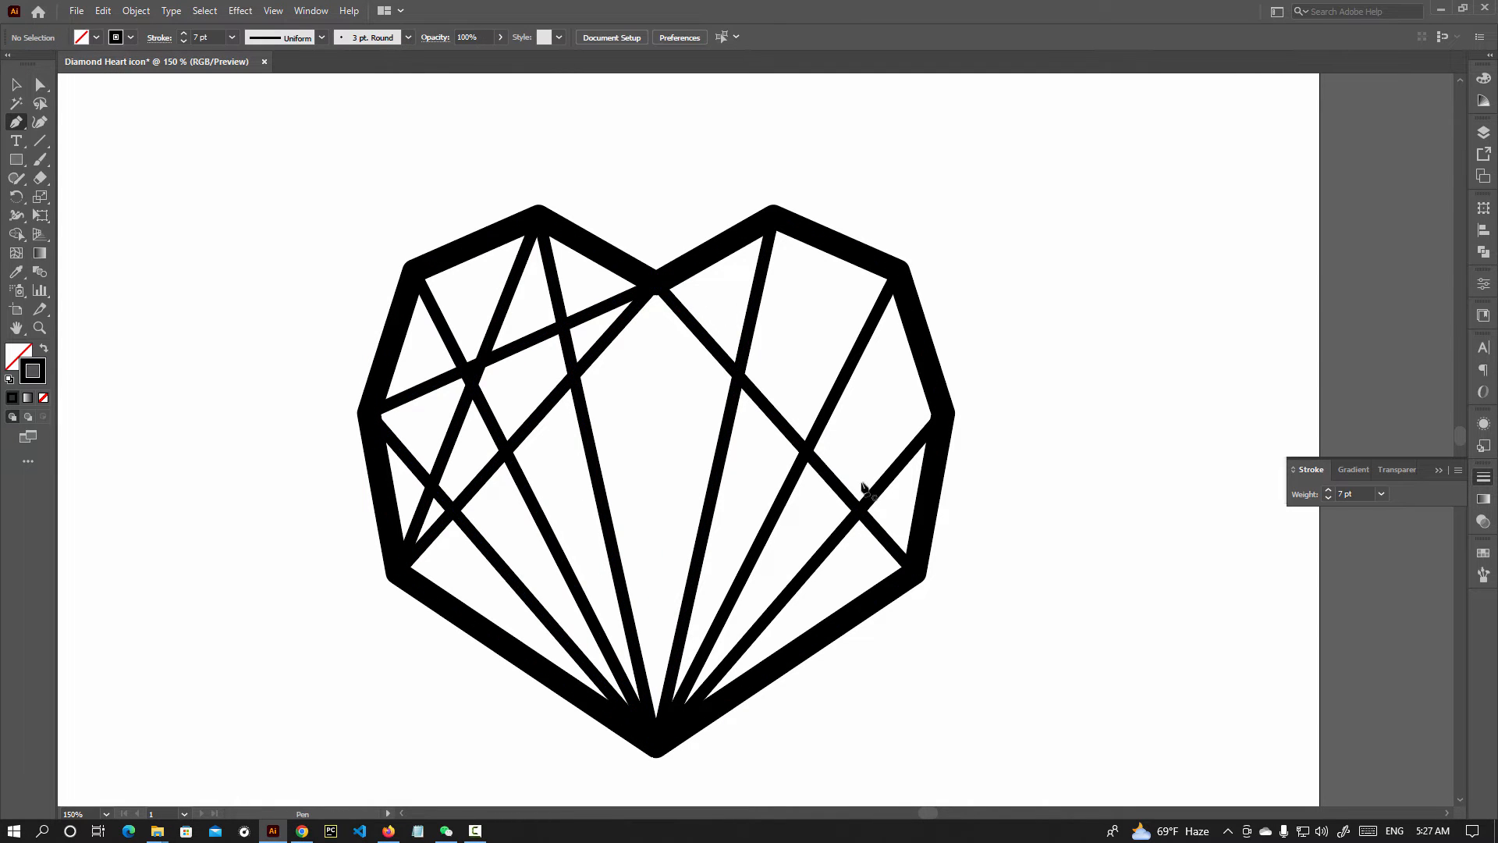
Draw two separate Pen lines from the lower-right corner, one to the right peak and one to the upper-right corner, and deselect them.
left_click(914, 572)
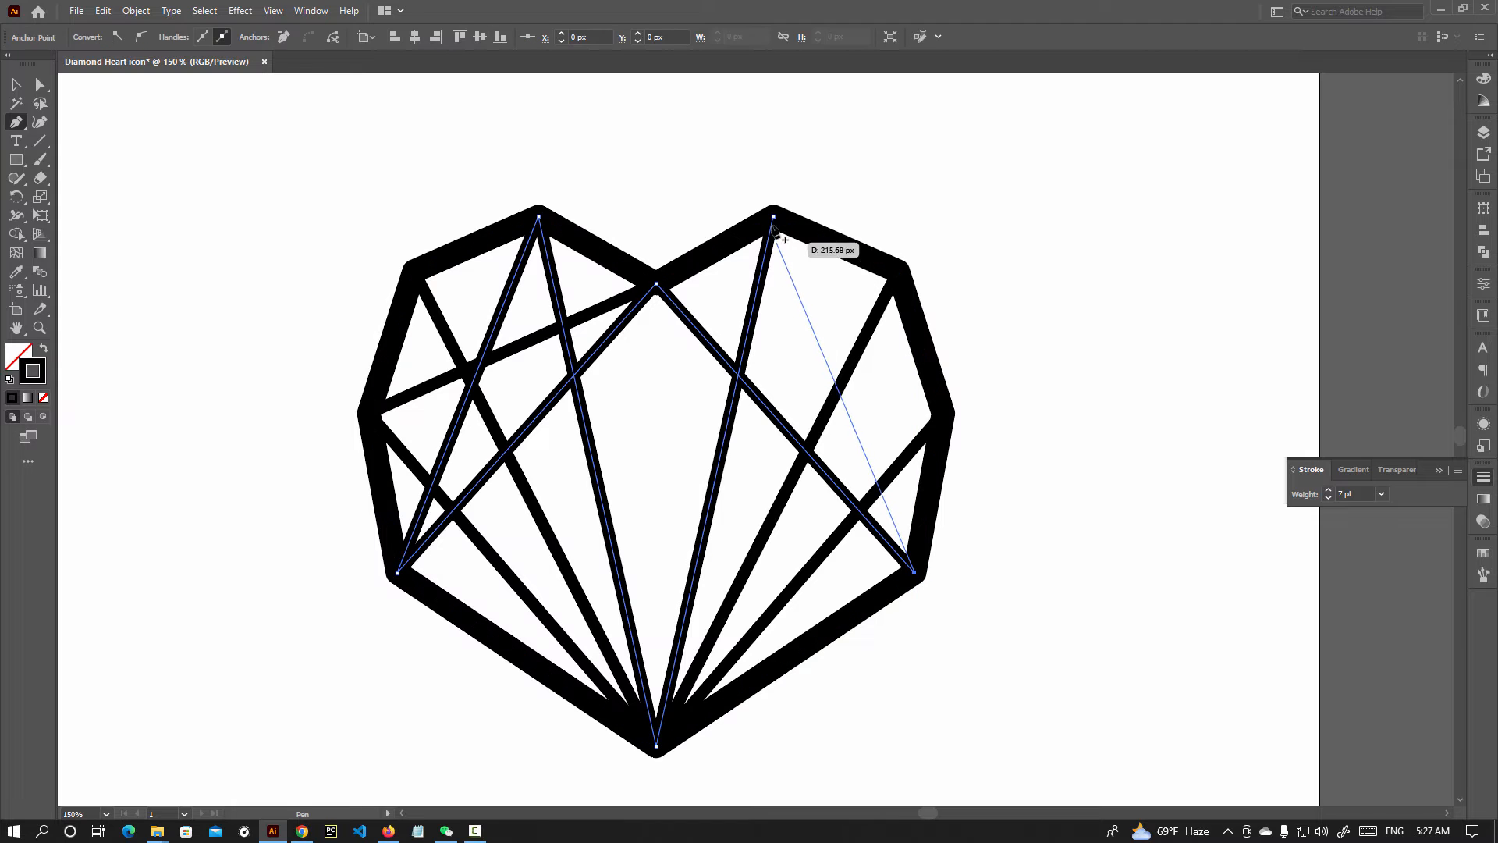
left_click(773, 216)
left_click(775, 320, "ctrl")
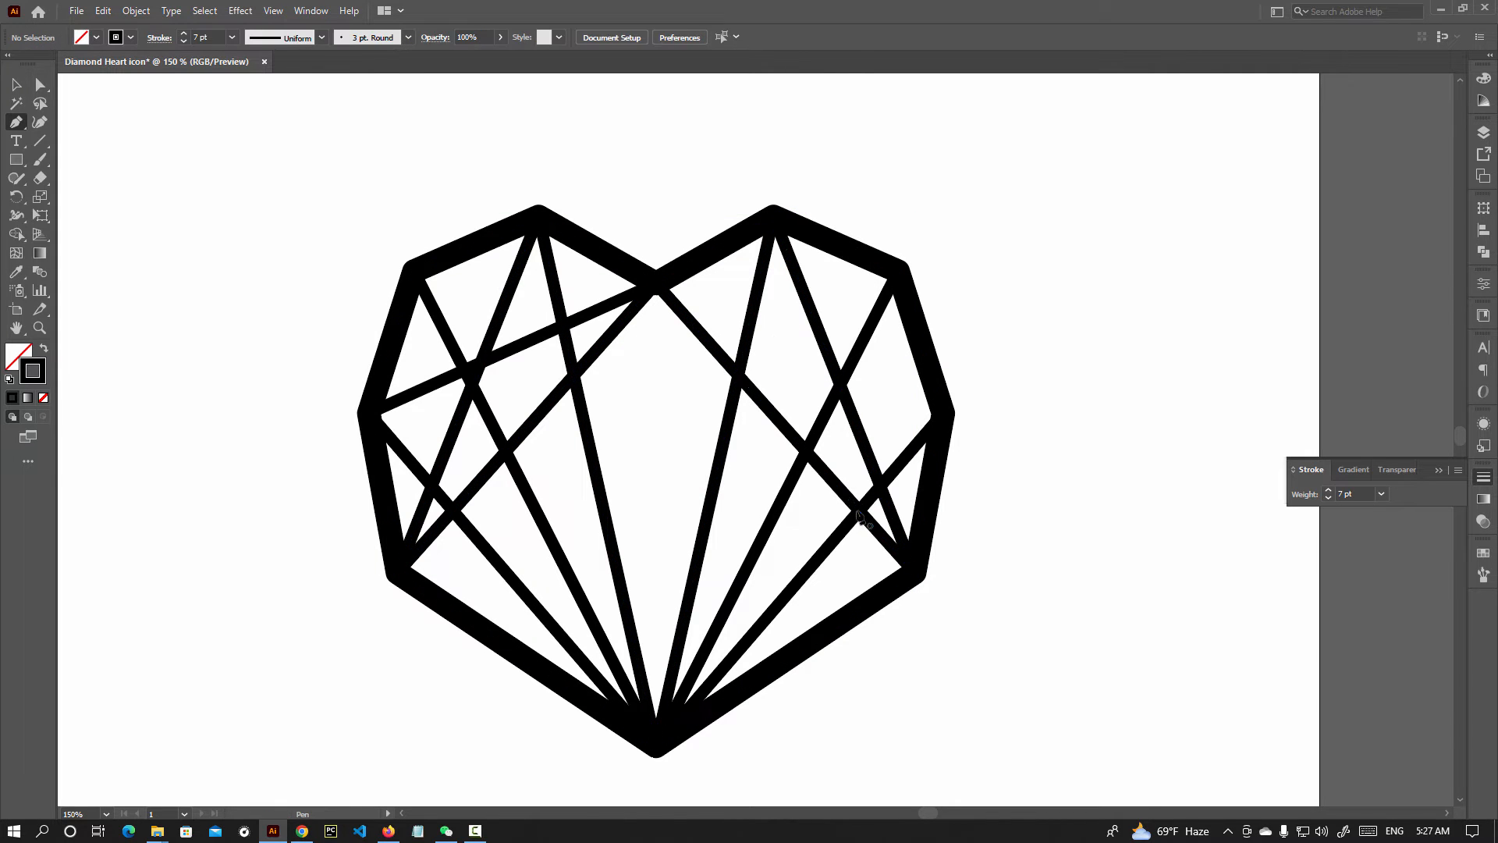
left_click(914, 574)
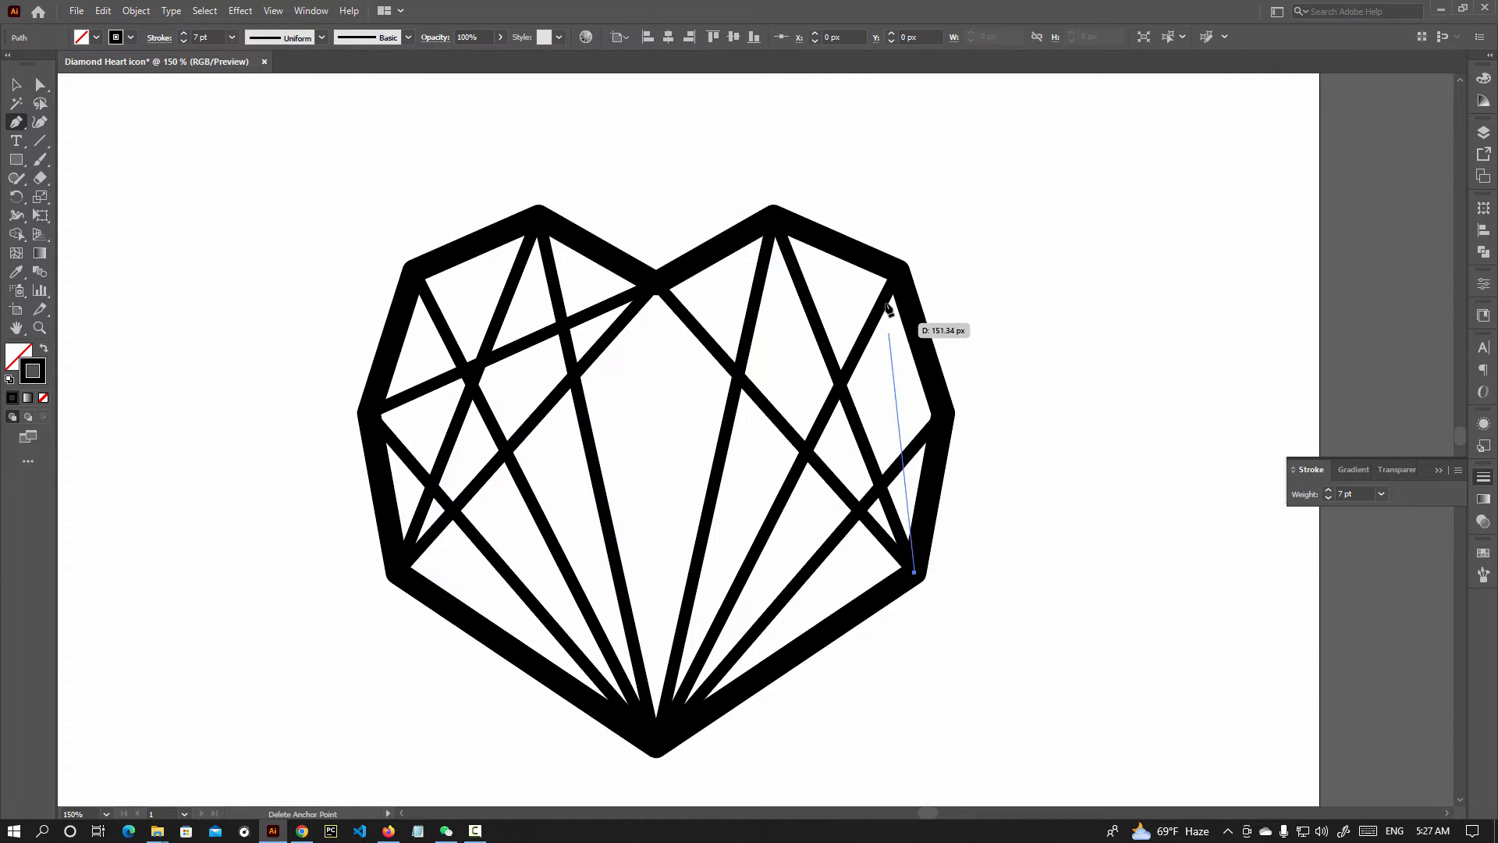
left_click(898, 272)
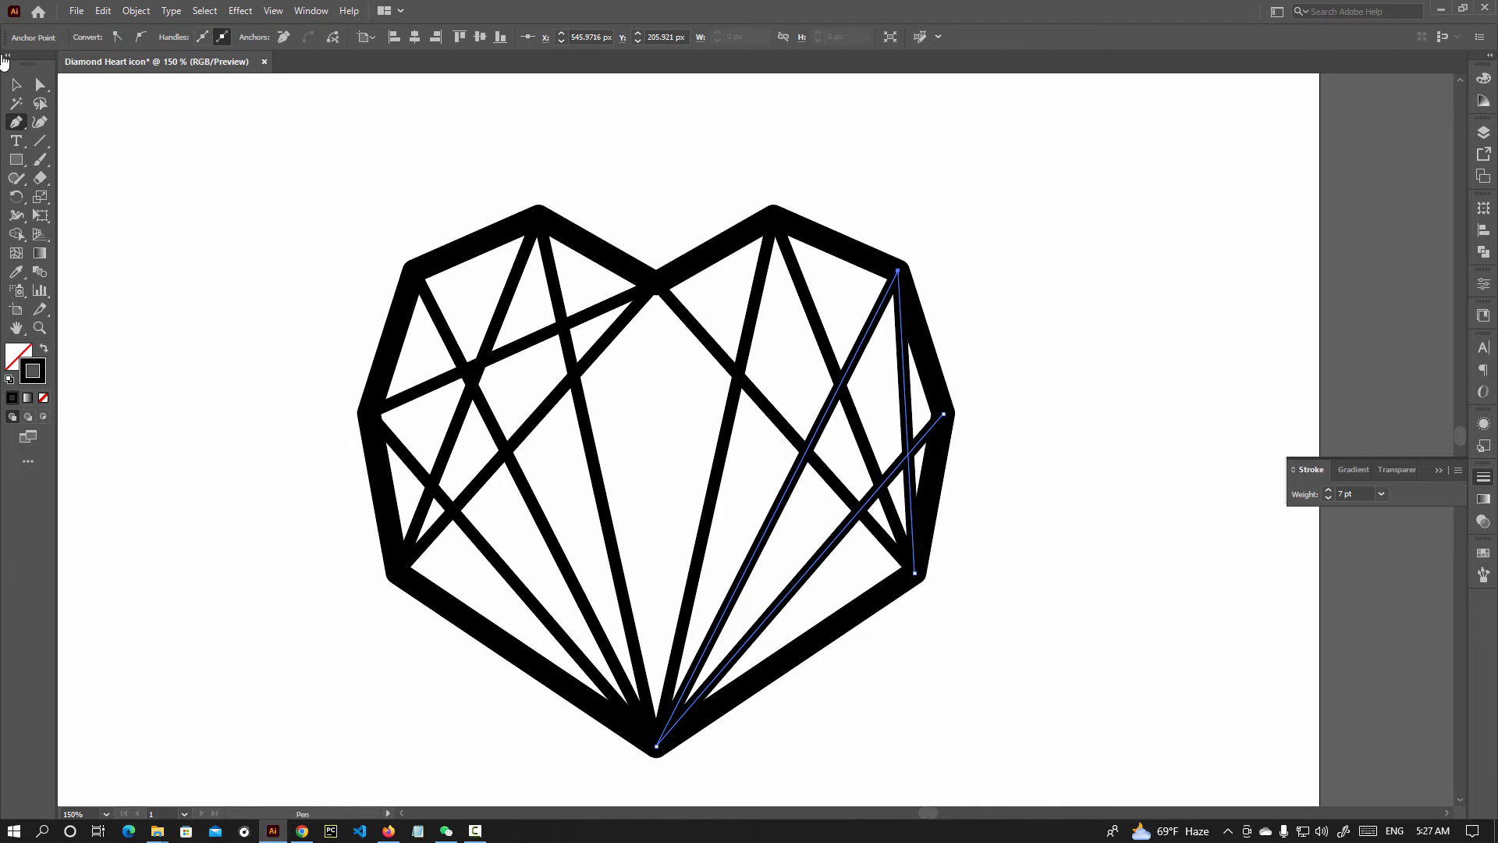
left_click(16, 83)
left_click(1061, 377)
Expand the fill and stroke of the heart outline and all its inner lines, and deselect the result.
scroll(934, 341, "down", 2)
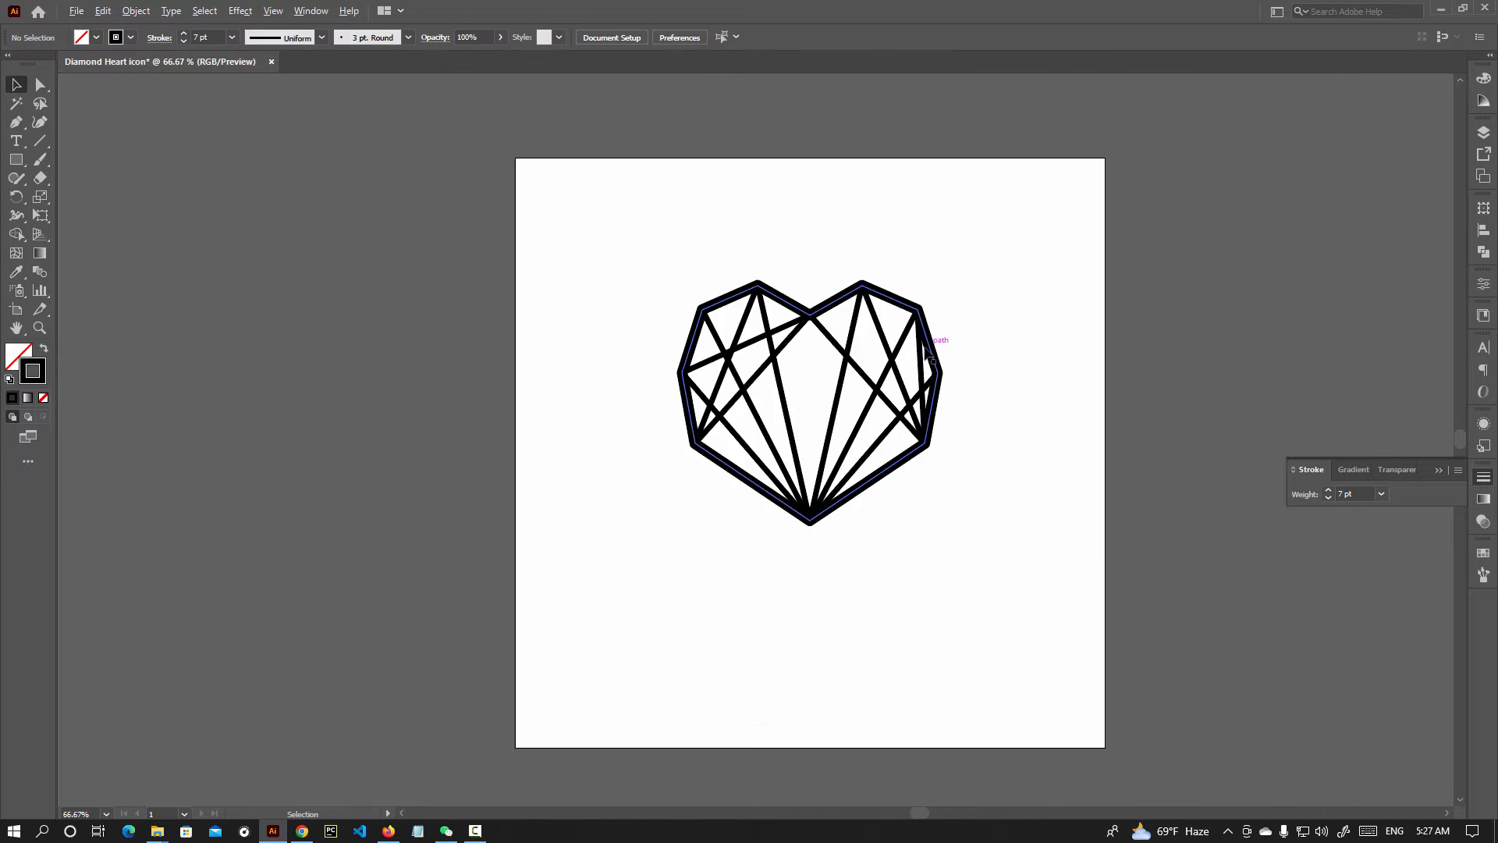
scroll(928, 354, "up", 1)
left_click_drag(1005, 377, 920, 381)
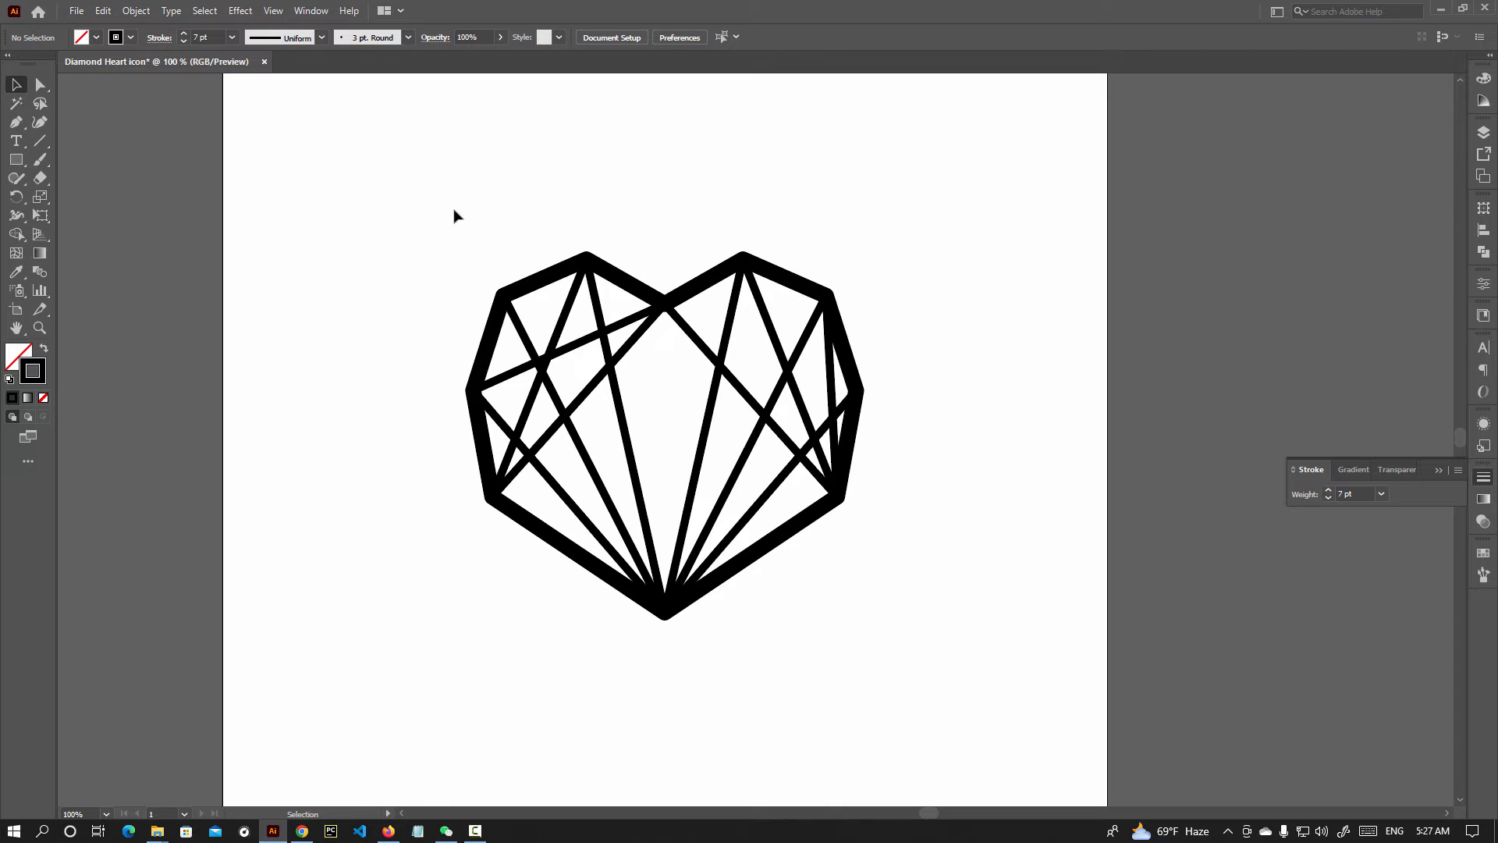
left_click_drag(457, 215, 955, 645)
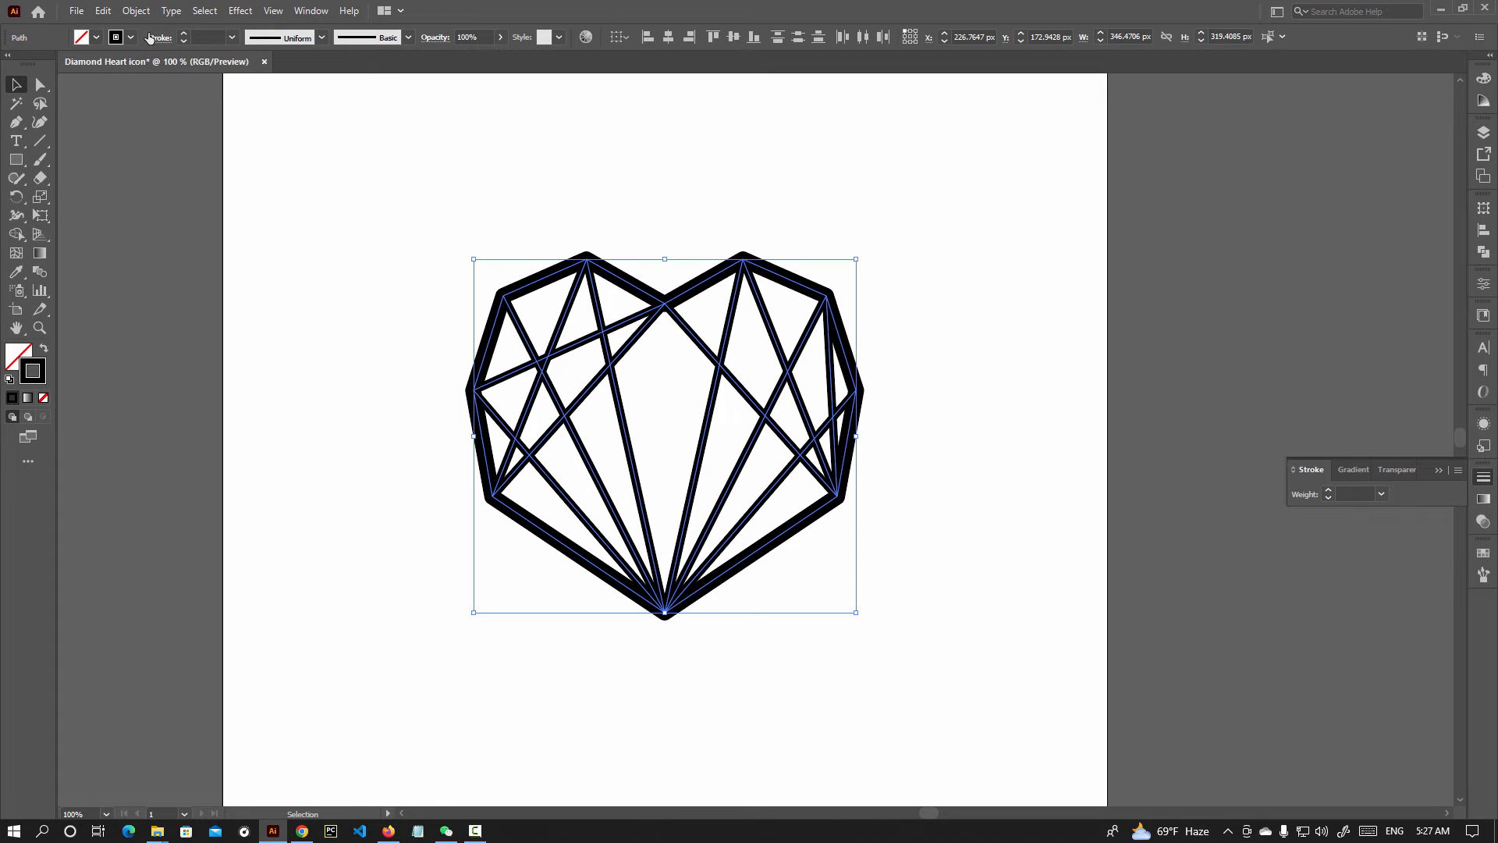
left_click(136, 10)
left_click(171, 197)
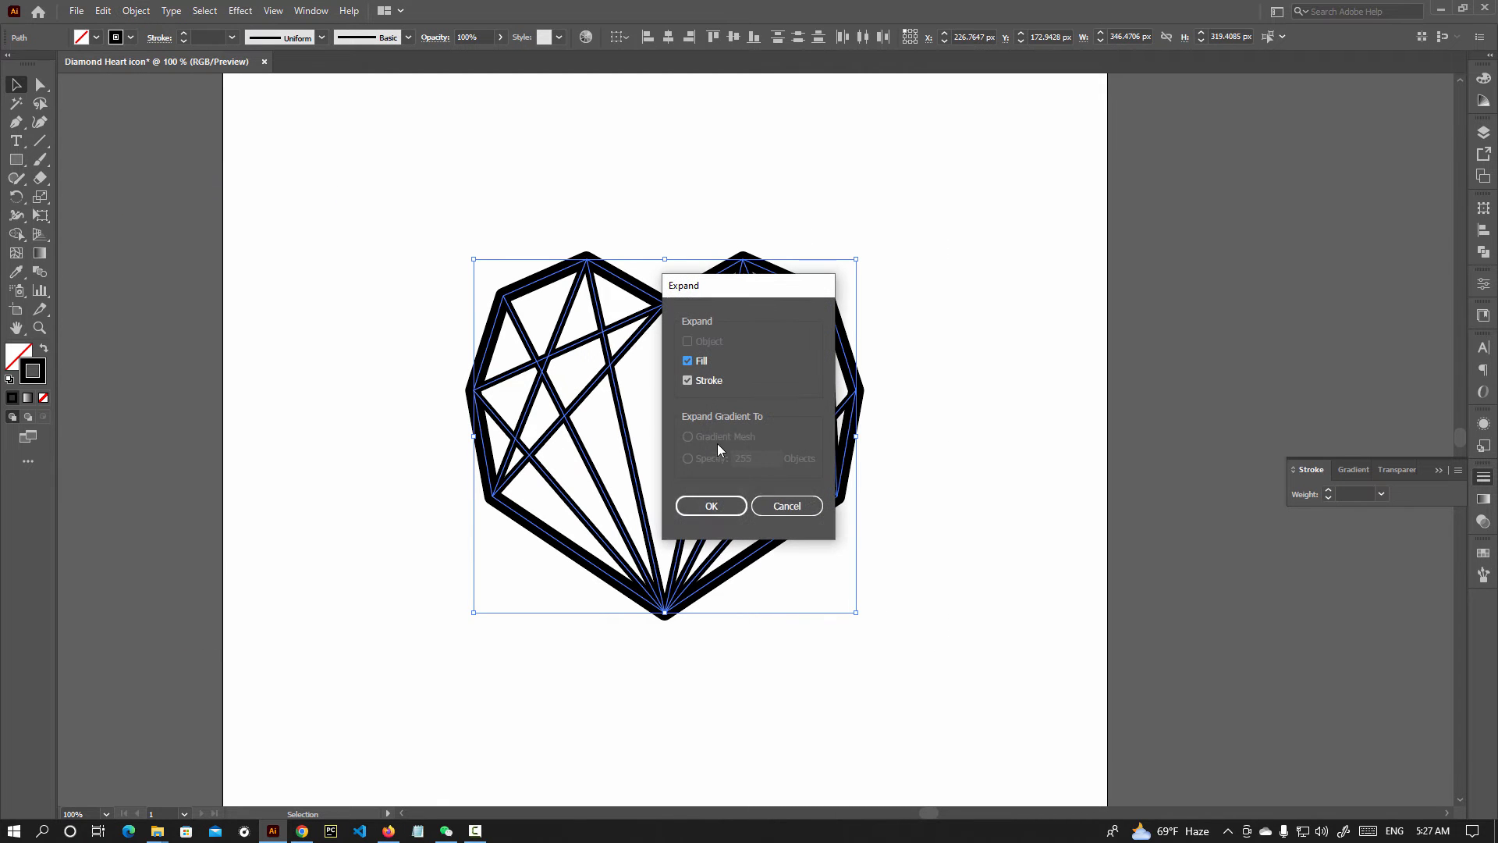
left_click(710, 507)
mouse_move(611, 188)
left_mouse_down()
mouse_move(851, 594)
mouse_move(918, 620)
left_mouse_up()
left_click(919, 620)
Unite all the expanded heart shapes into one shape with Pathfinder and deselect it.
scroll(766, 438, "up", 2)
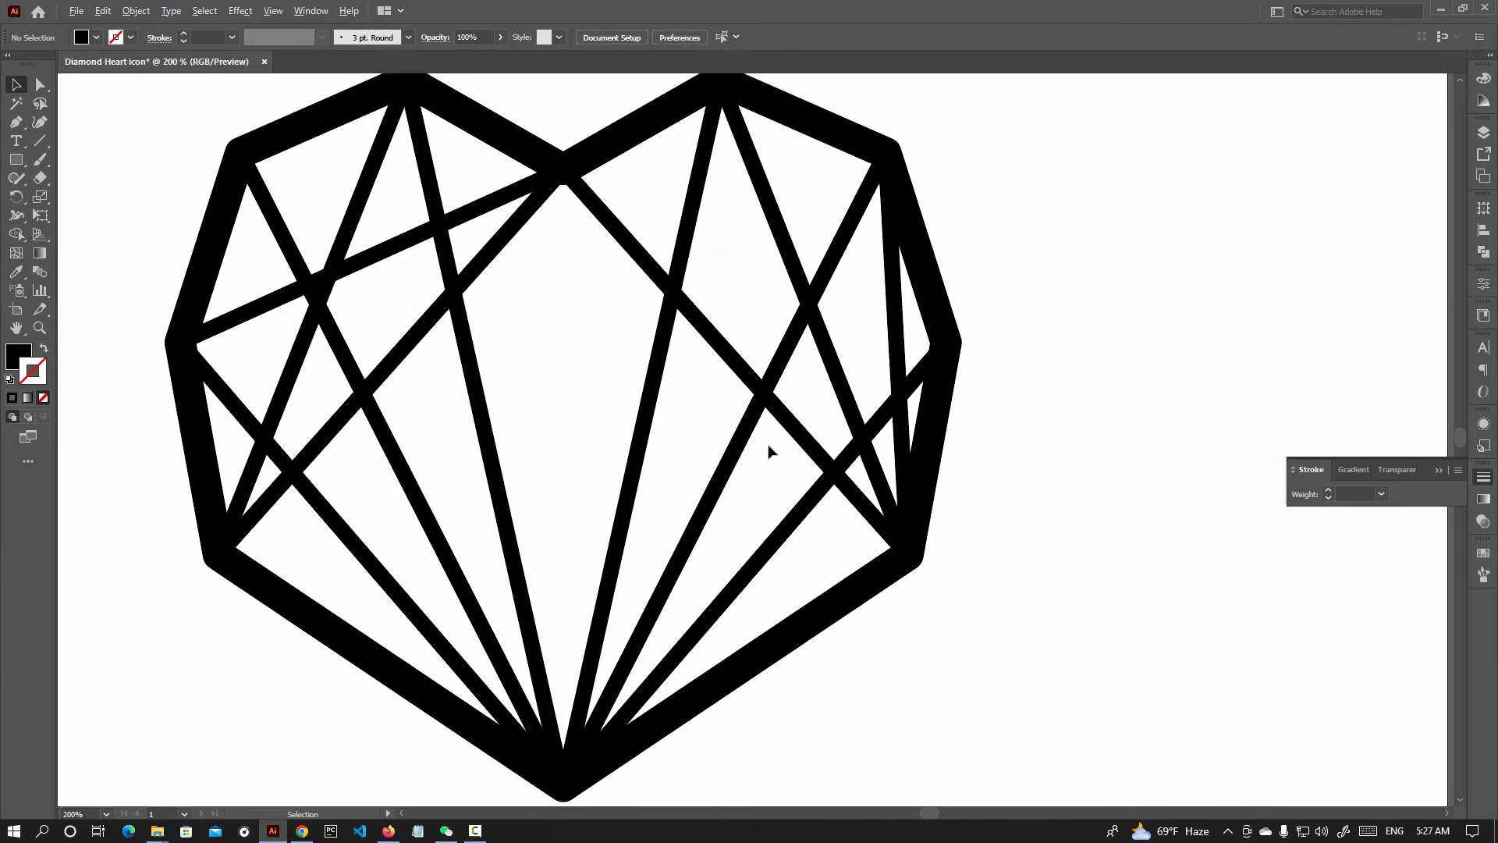
key("ctrl+y")
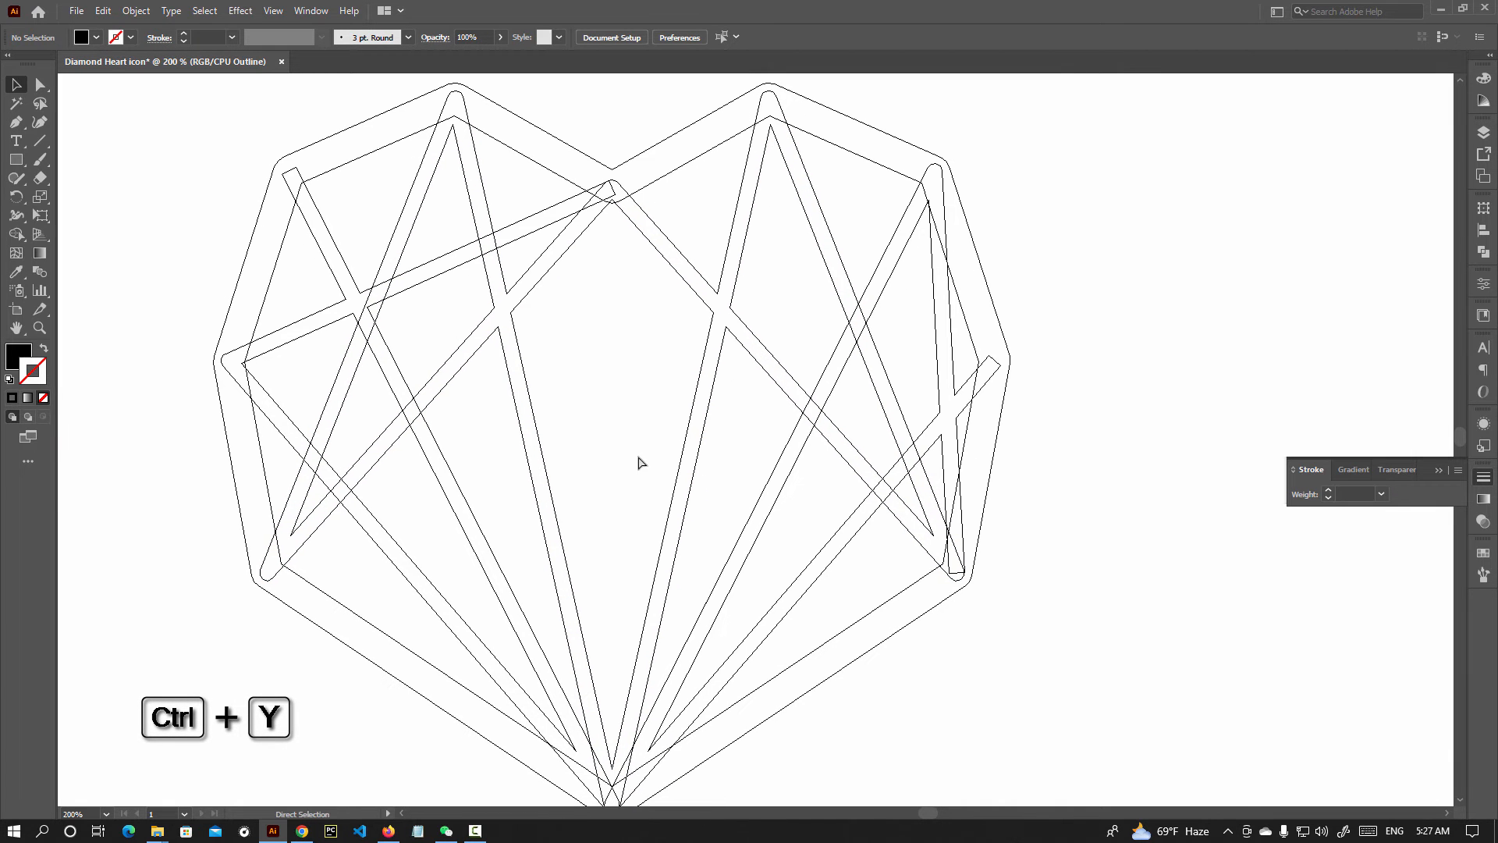
key("ctrl+y")
scroll(636, 464, "down", 1)
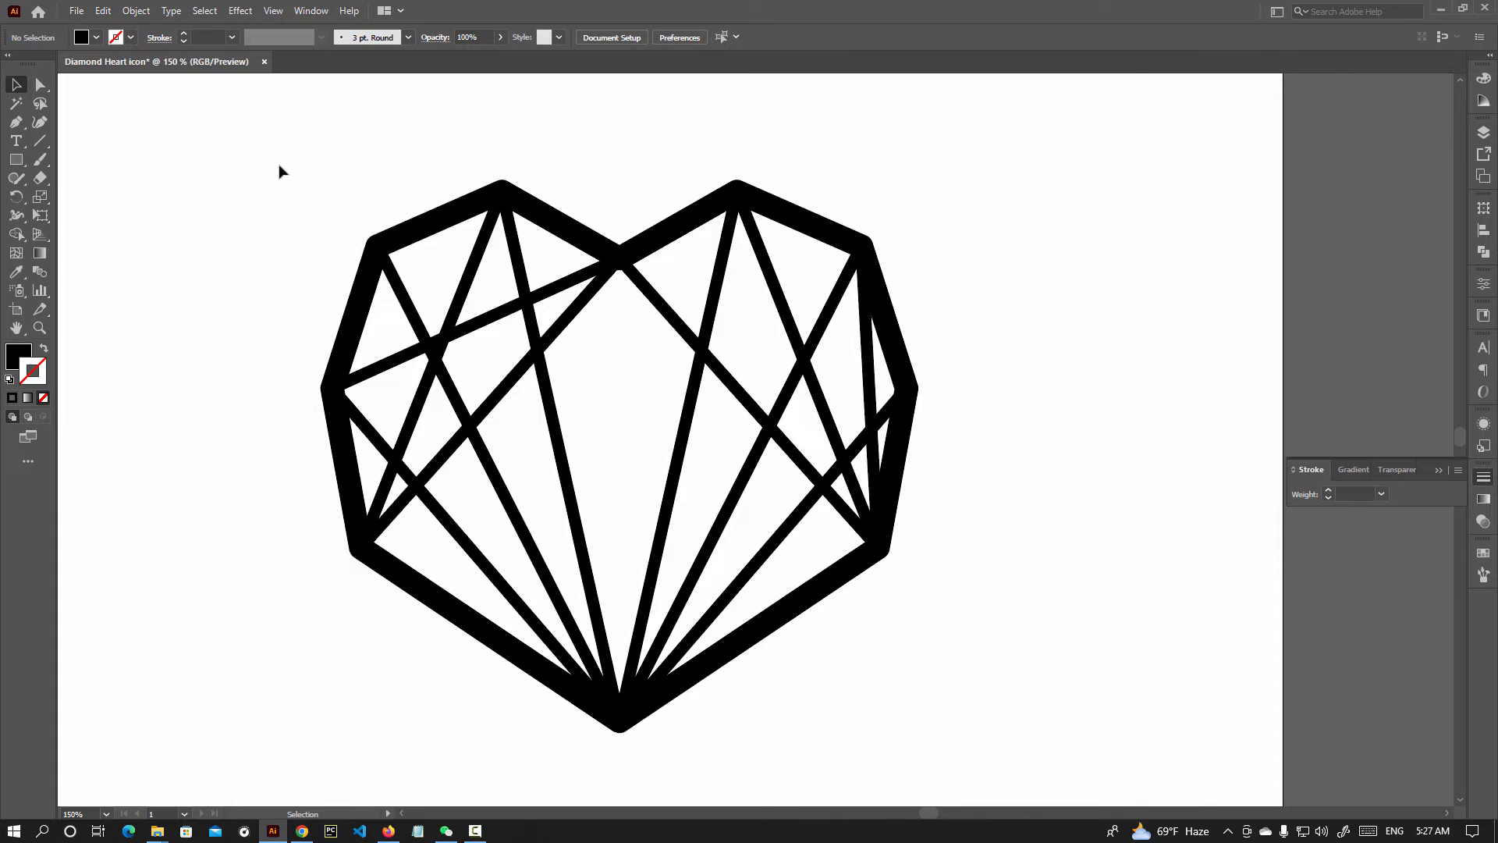
left_click_drag(281, 170, 940, 687)
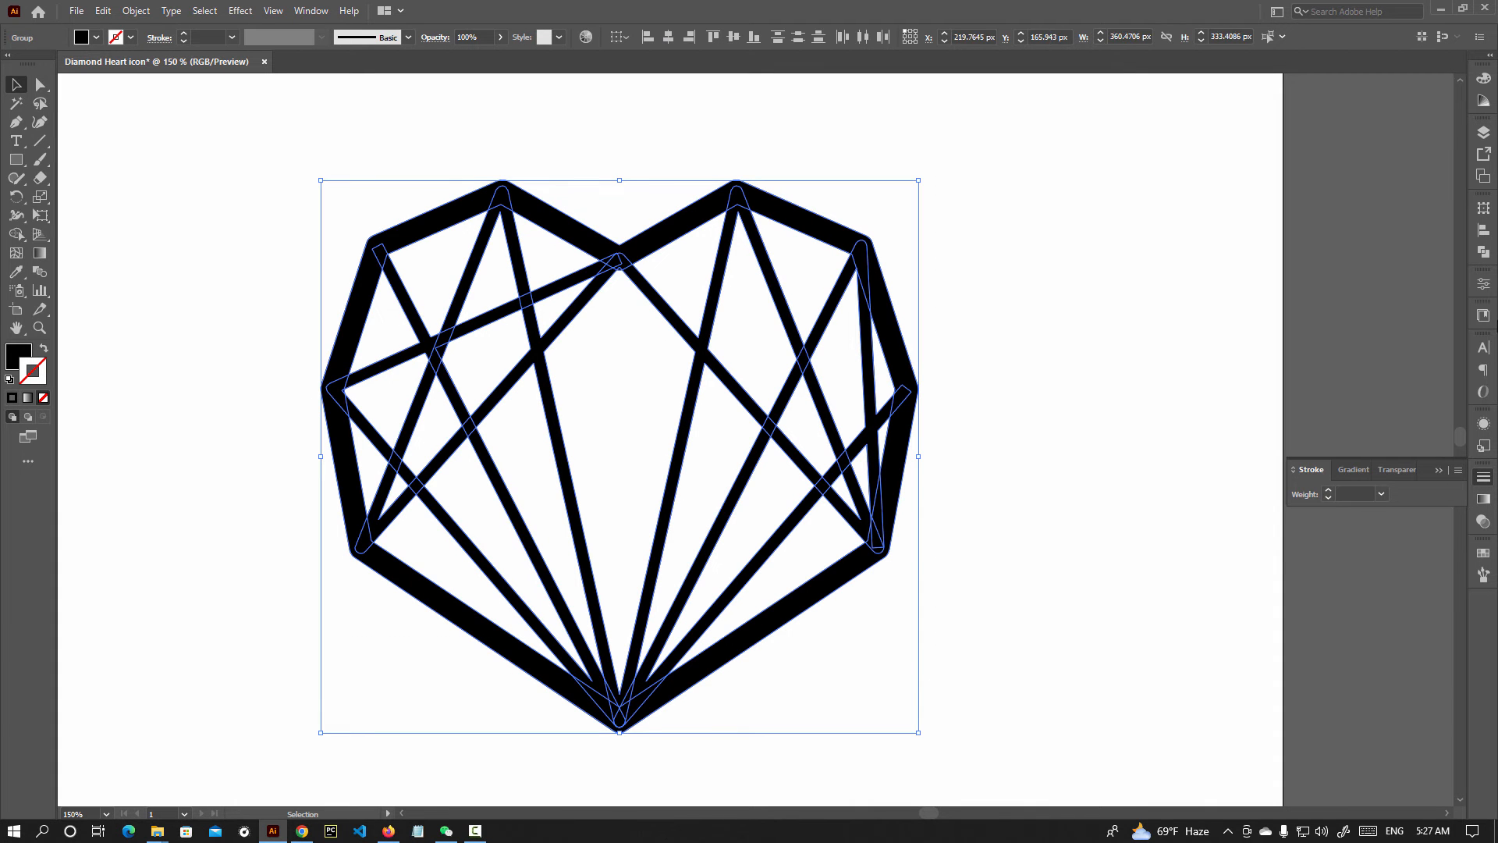
left_click(1483, 255)
left_click(1301, 243)
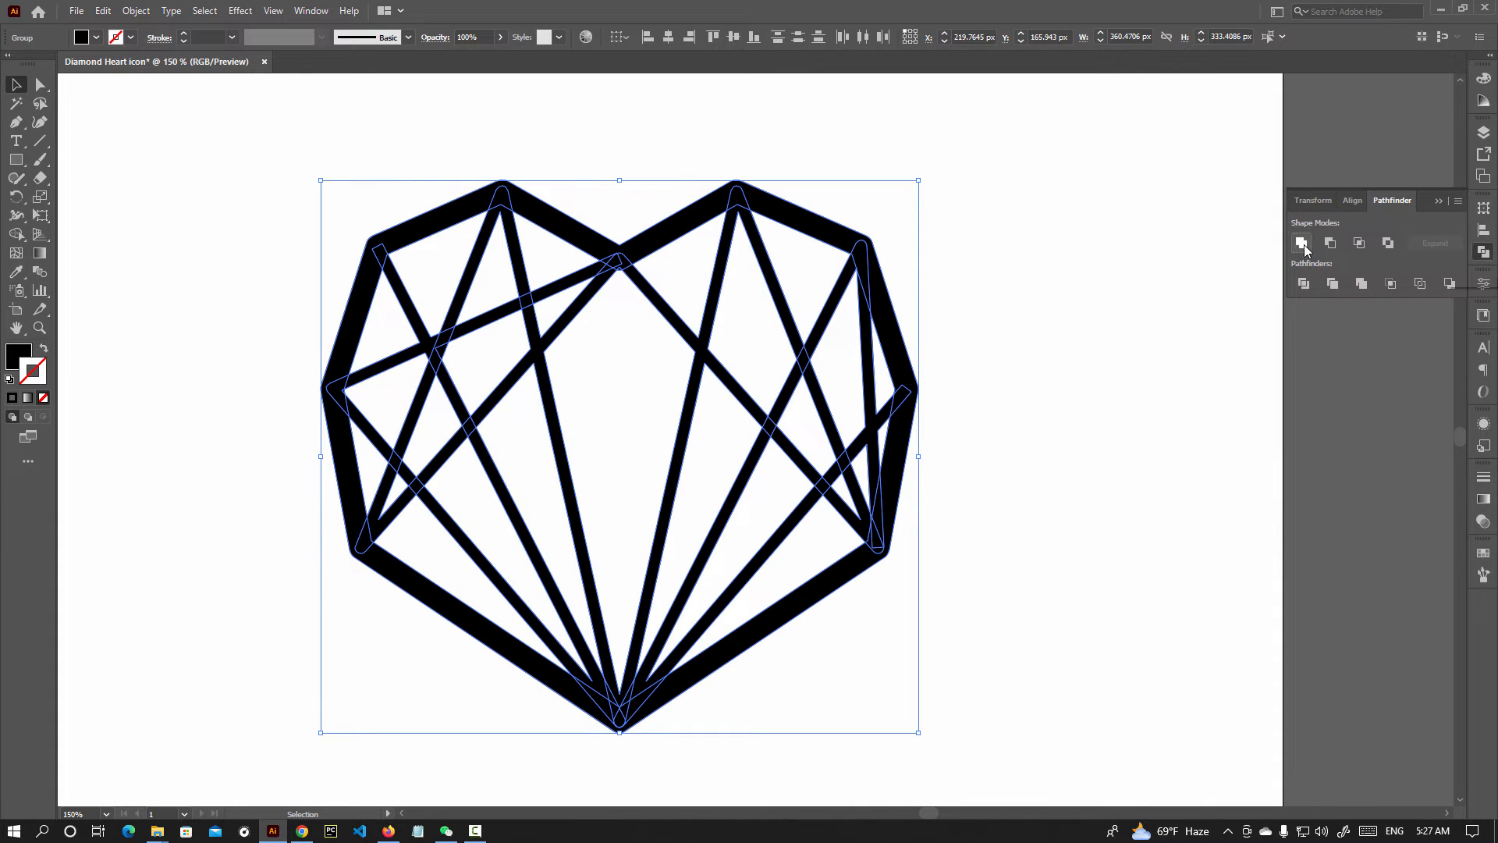
right_click(662, 407)
left_click(1074, 468)
Centre the united heart vertically on the artboard and deselect it.
scroll(967, 501, "down", 2)
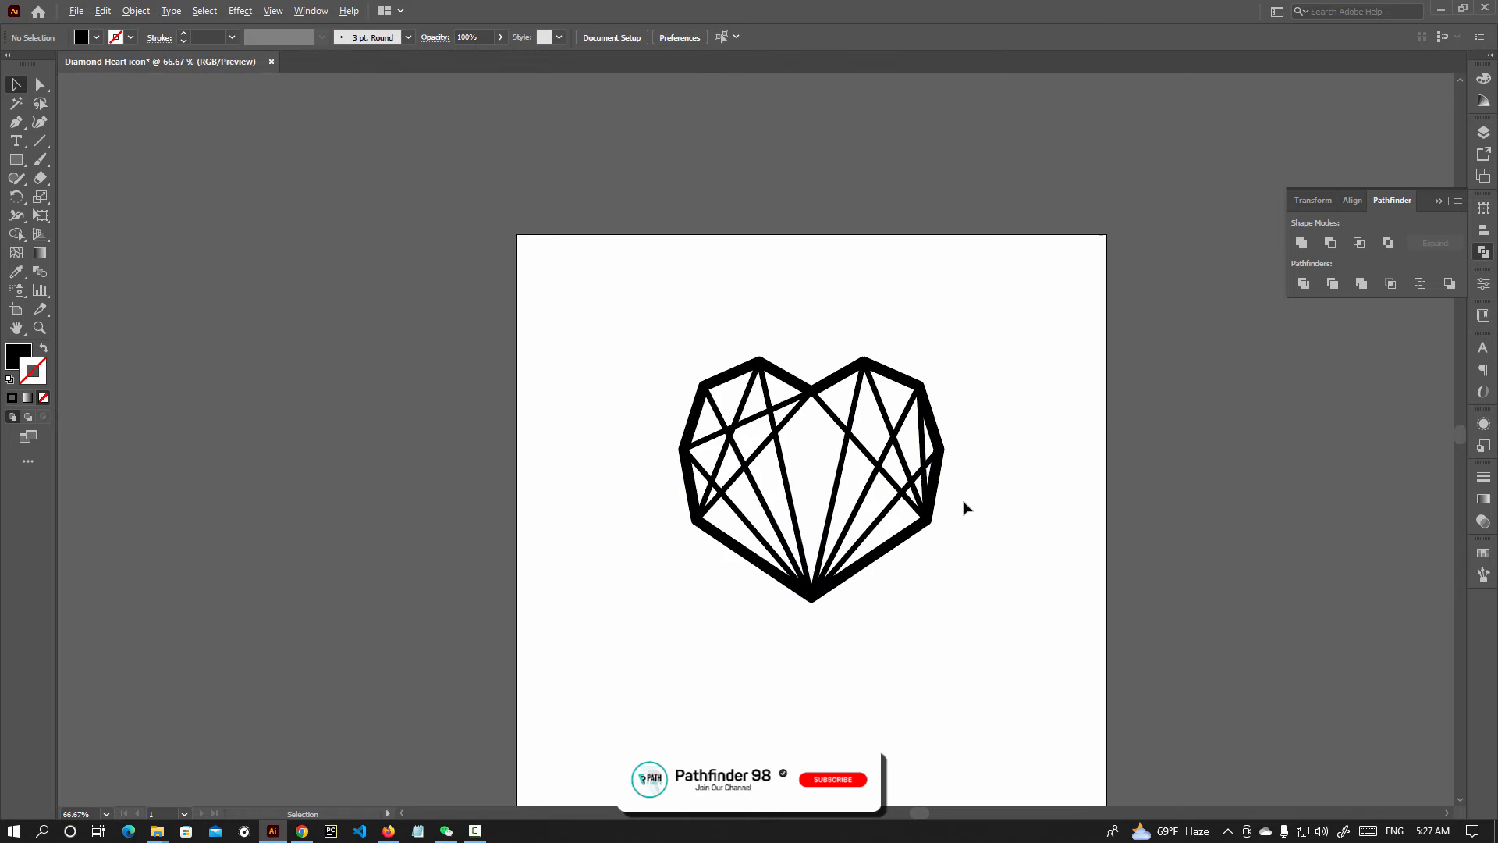
scroll(965, 503, "up", 2)
left_click(664, 488)
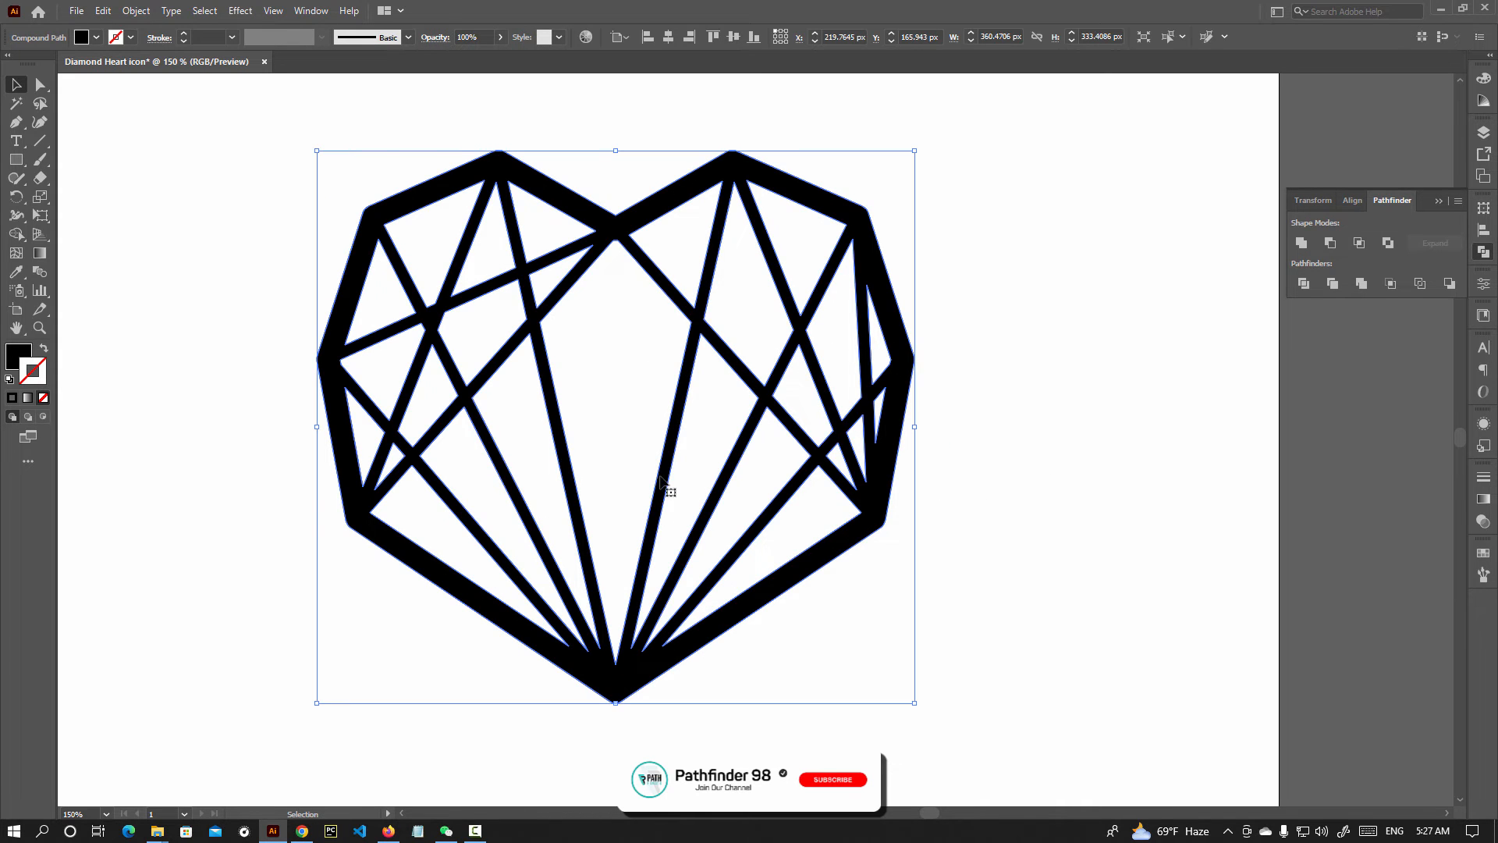
left_click(733, 37)
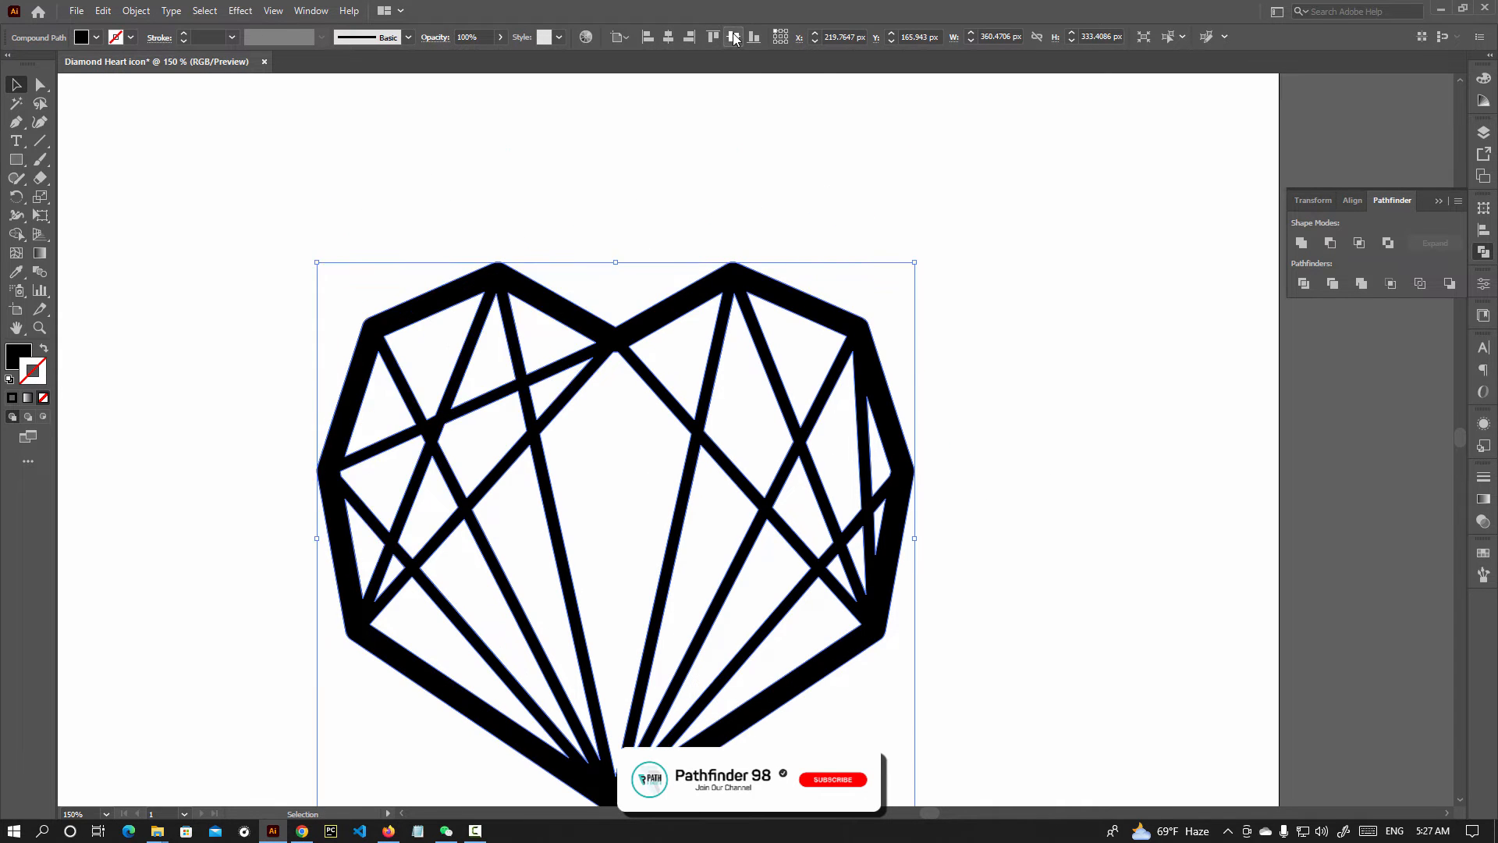
scroll(987, 562, "down", 3)
left_click_drag(990, 570, 866, 531)
left_click(867, 529)
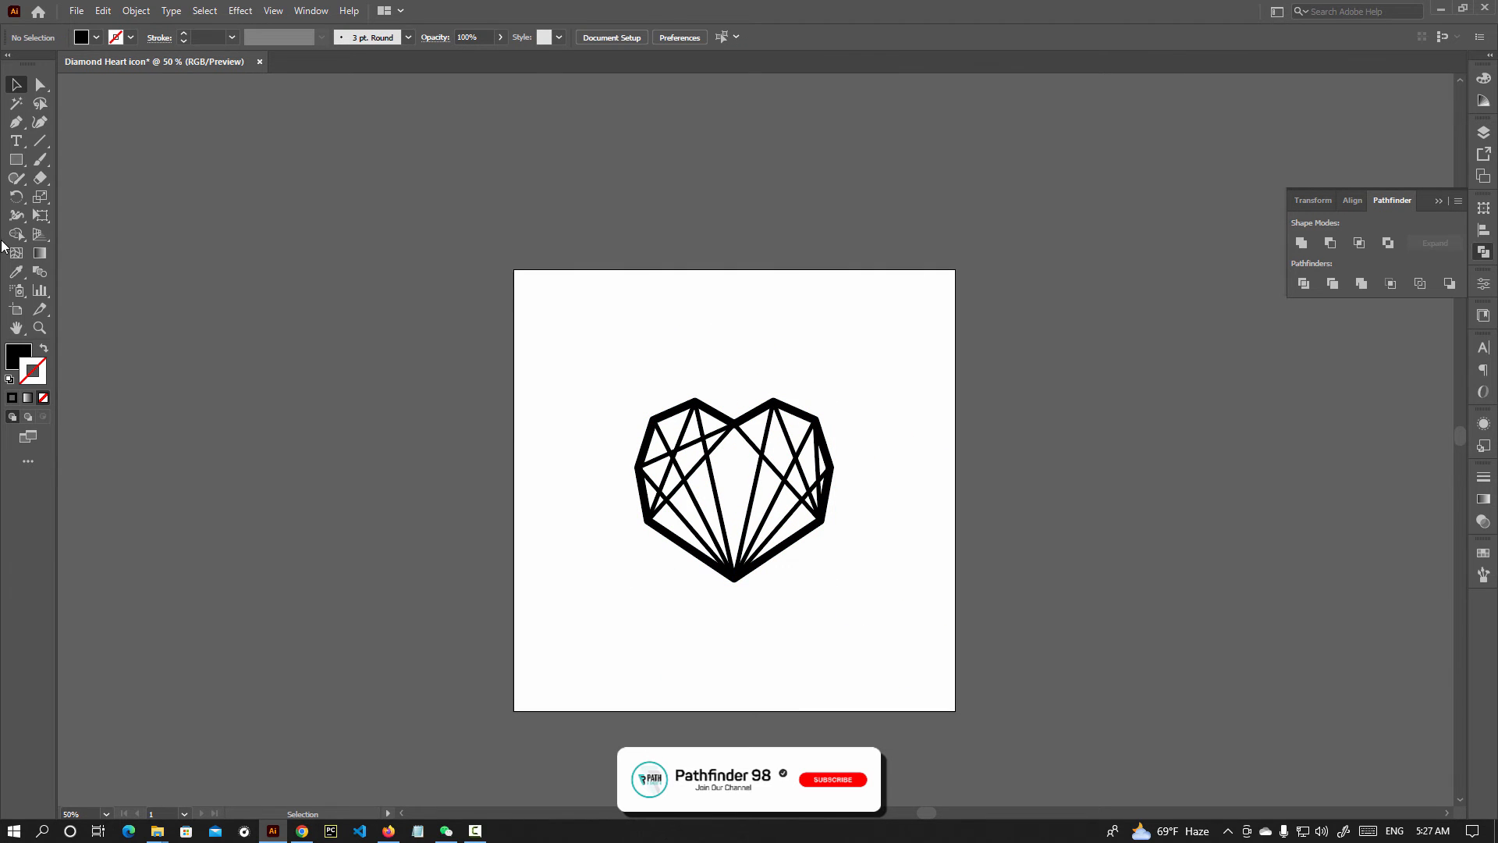
Draw an 800 × 800 px rectangle covering the whole artboard and send it behind the heart.
left_click(16, 159)
left_click_drag(515, 269, 955, 710)
left_click(16, 84)
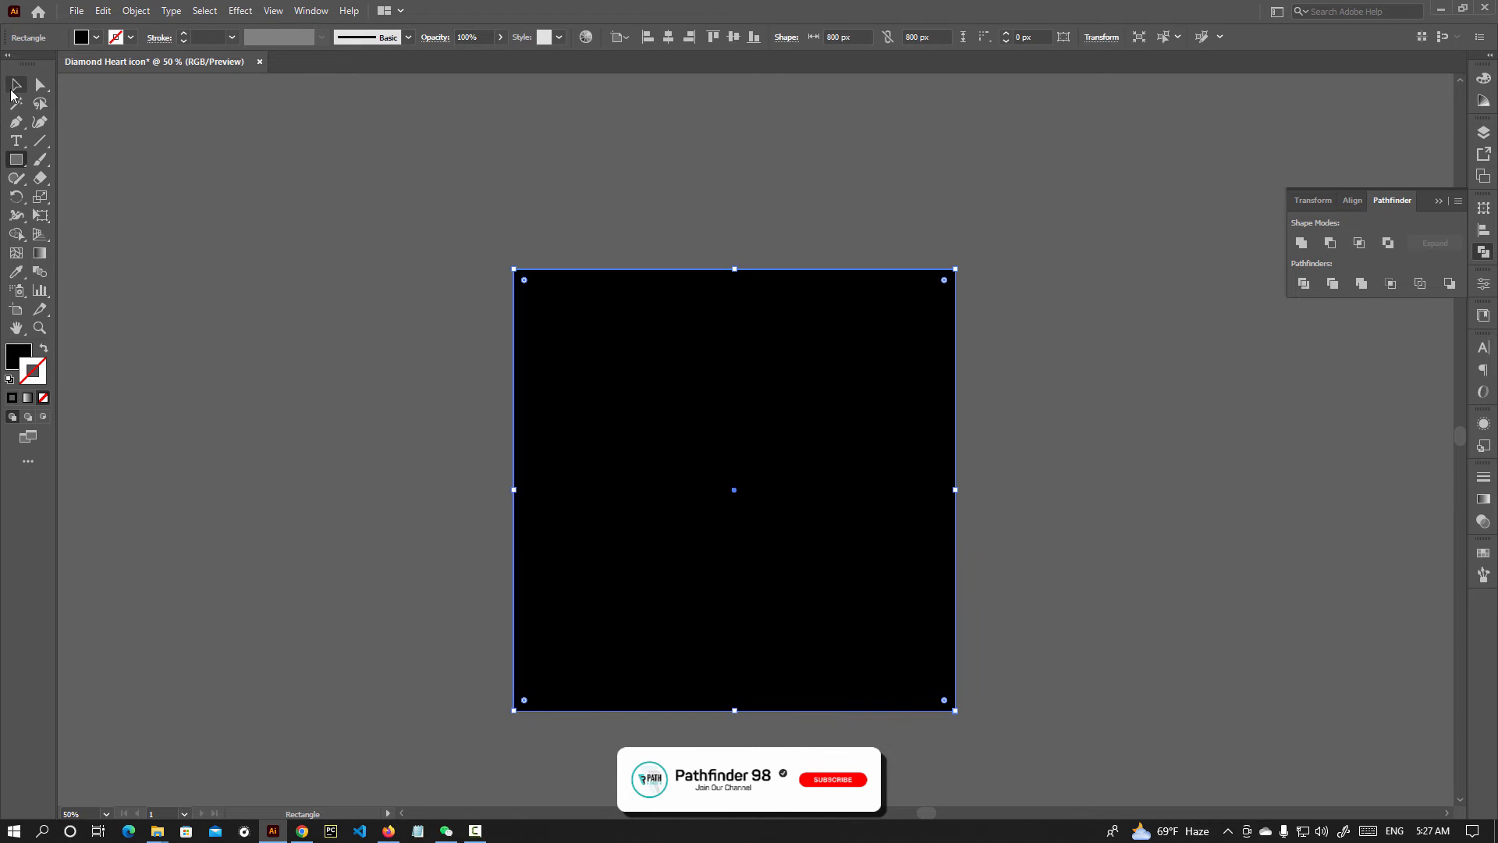
left_click(136, 11)
mouse_move(172, 11)
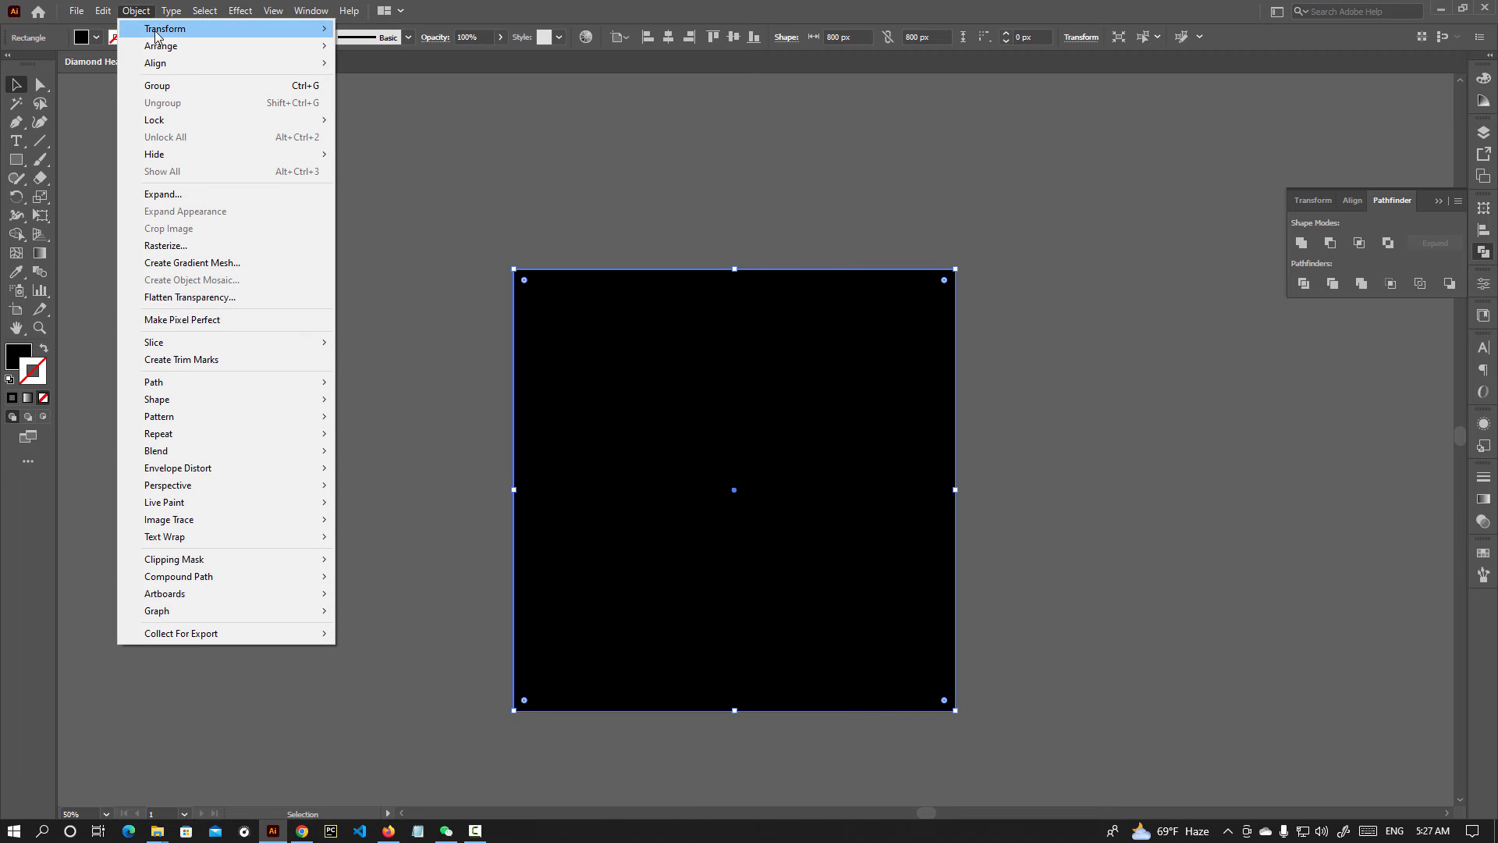
mouse_move(161, 46)
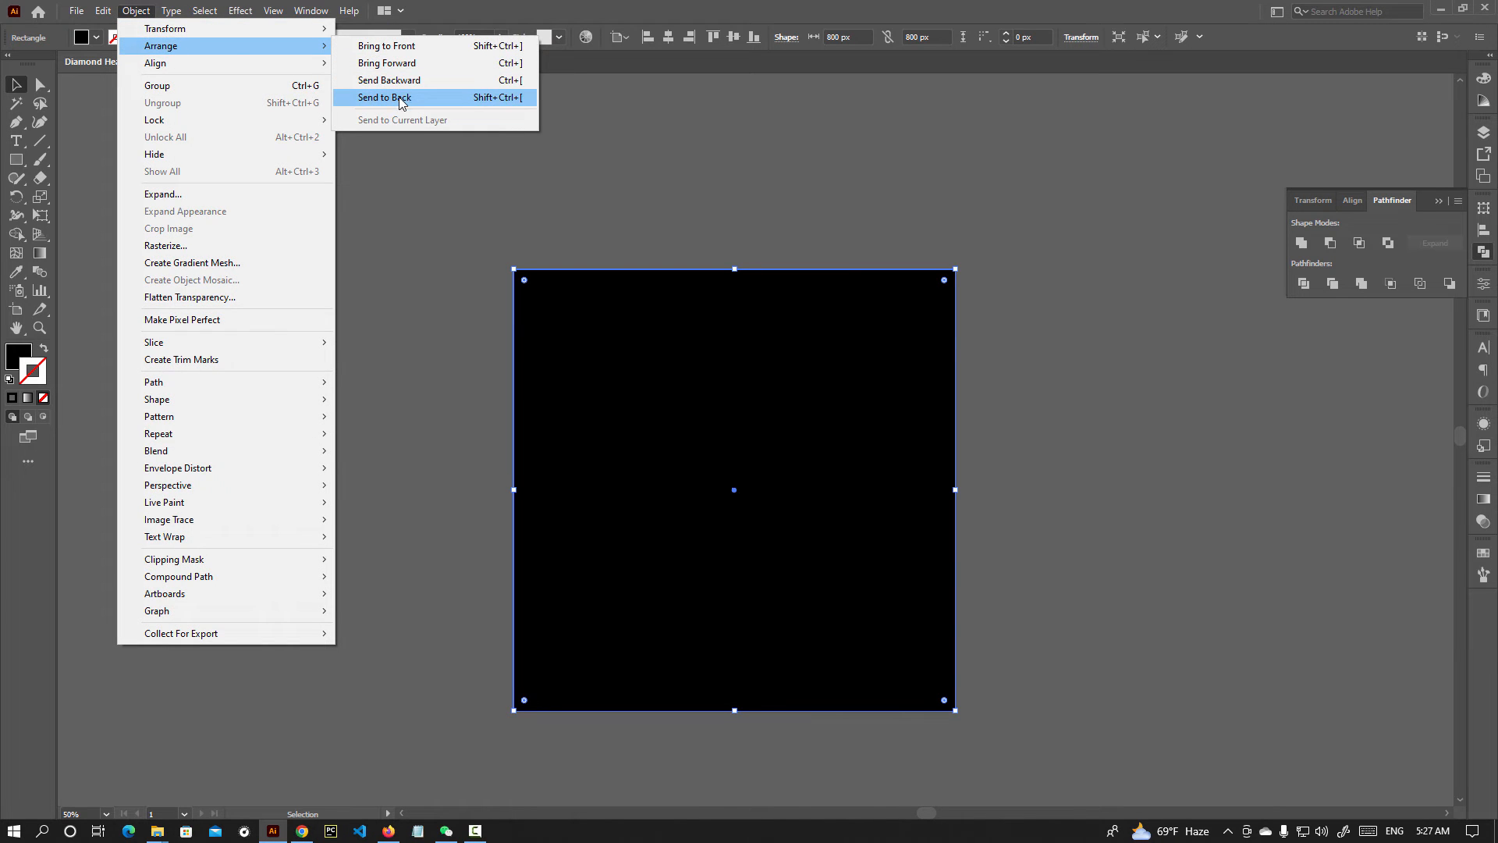
left_click(401, 98)
left_click(738, 227)
key("ctrl+1")
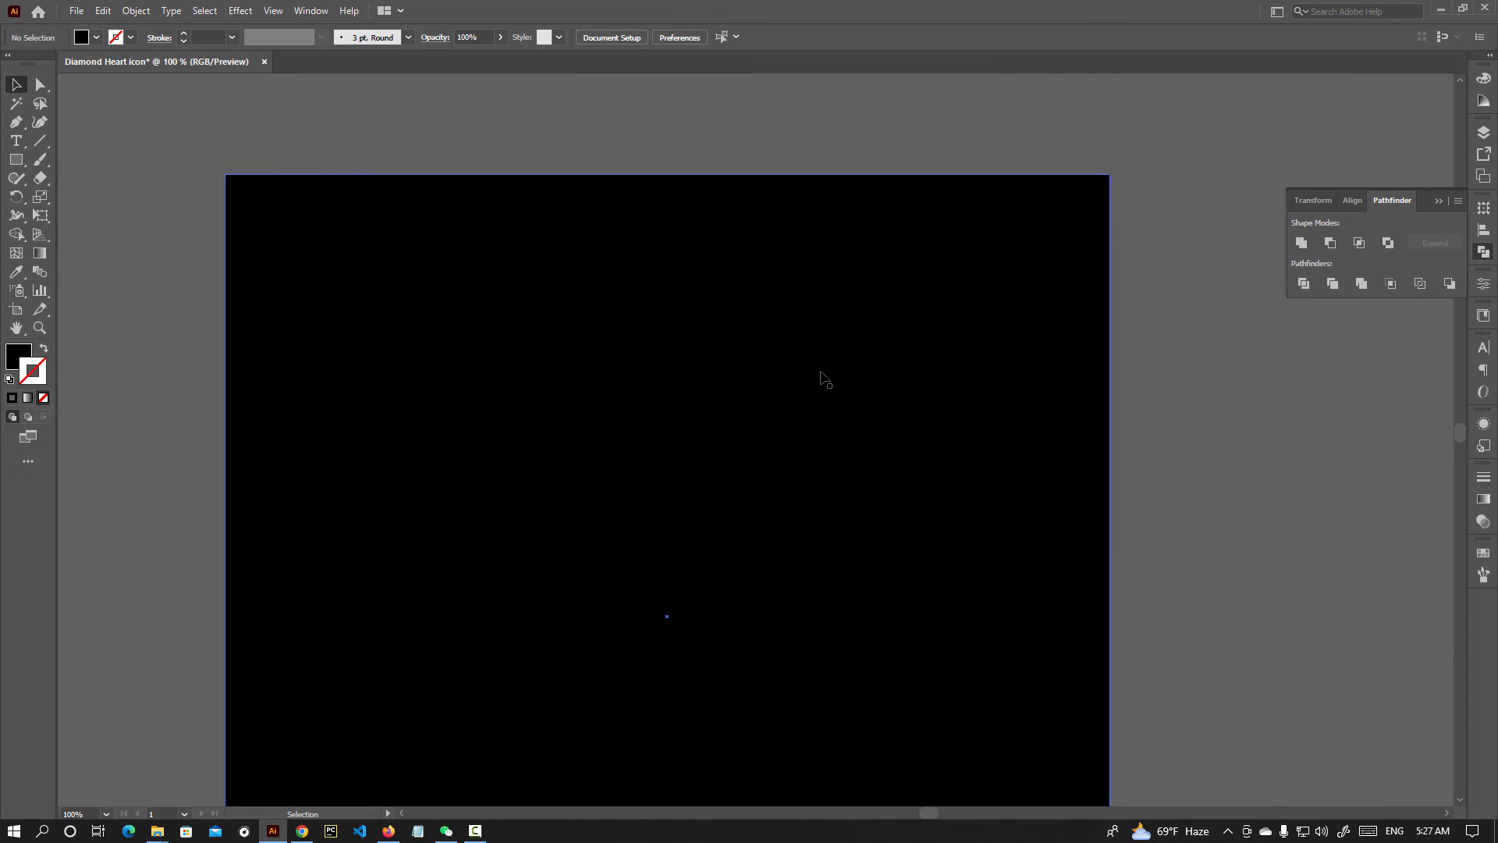
Fill the background square with the dark red swatch C1272D and leave it without a stroke.
scroll(676, 344, "down", 2)
left_click(947, 228)
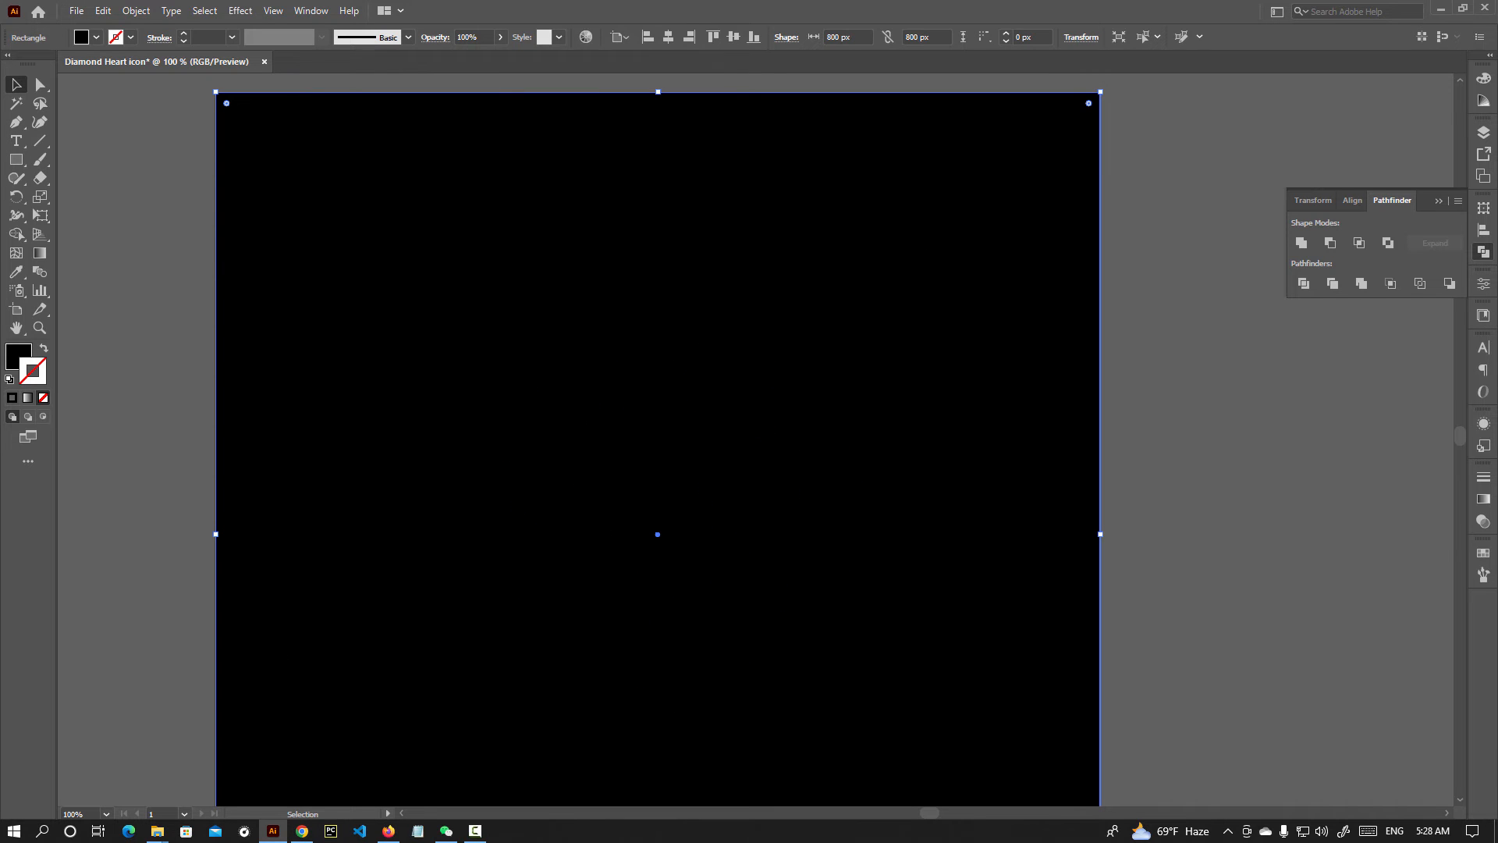
left_click(1484, 553)
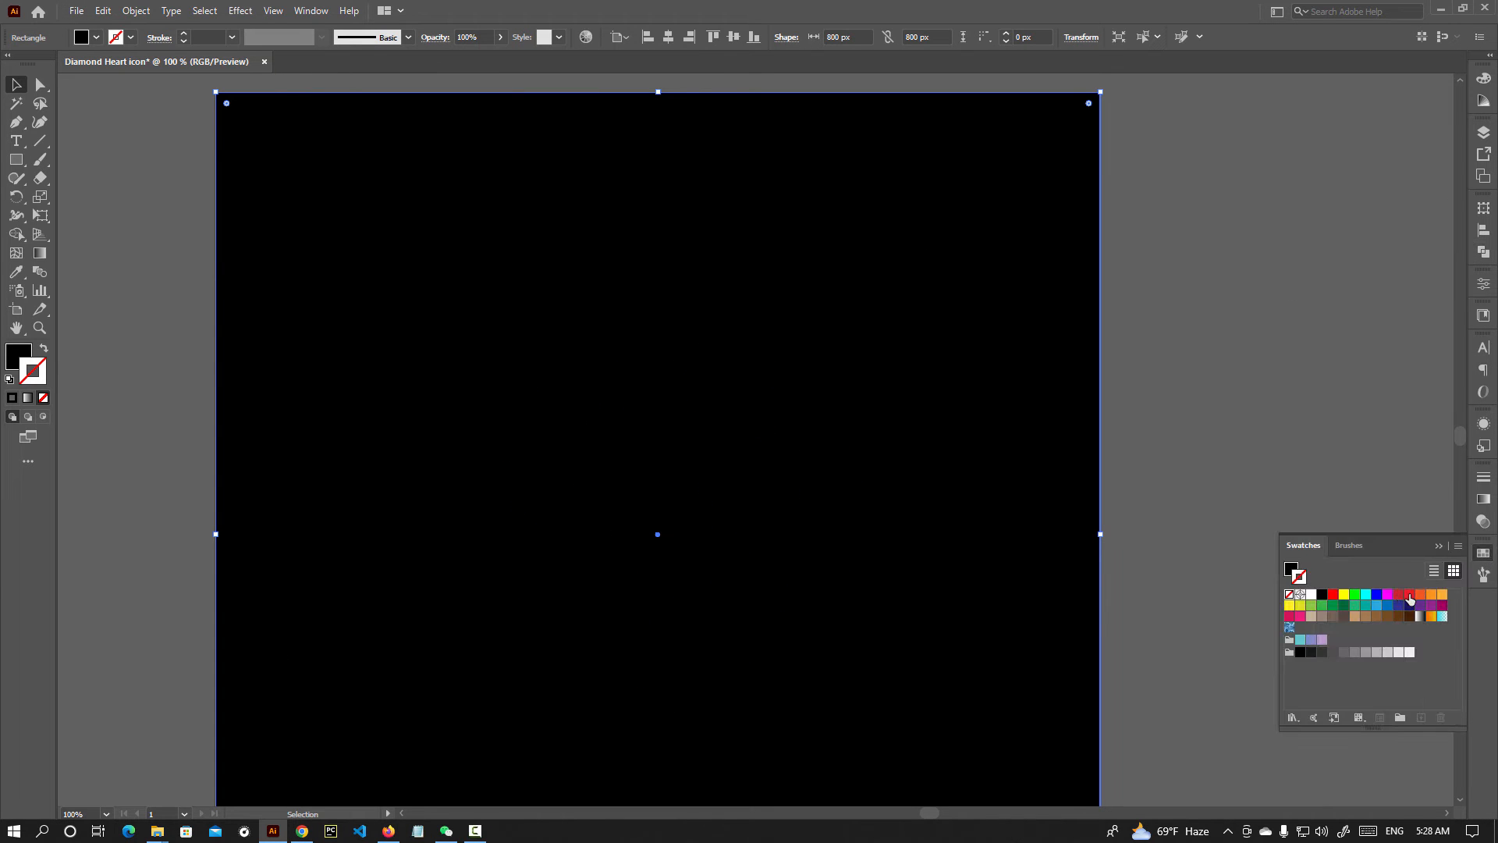
left_click(1408, 596)
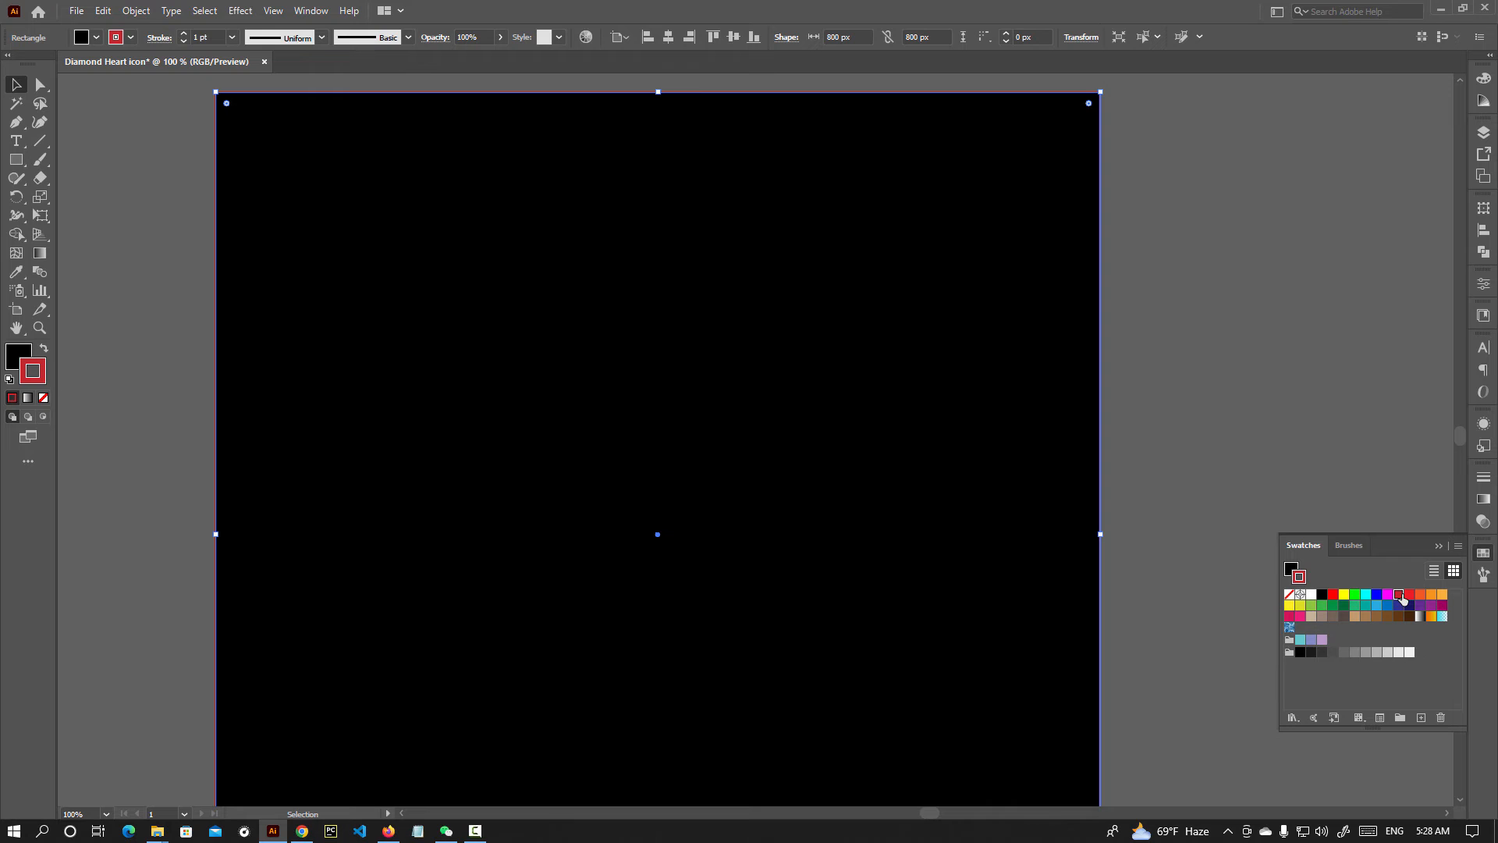
left_click(20, 361)
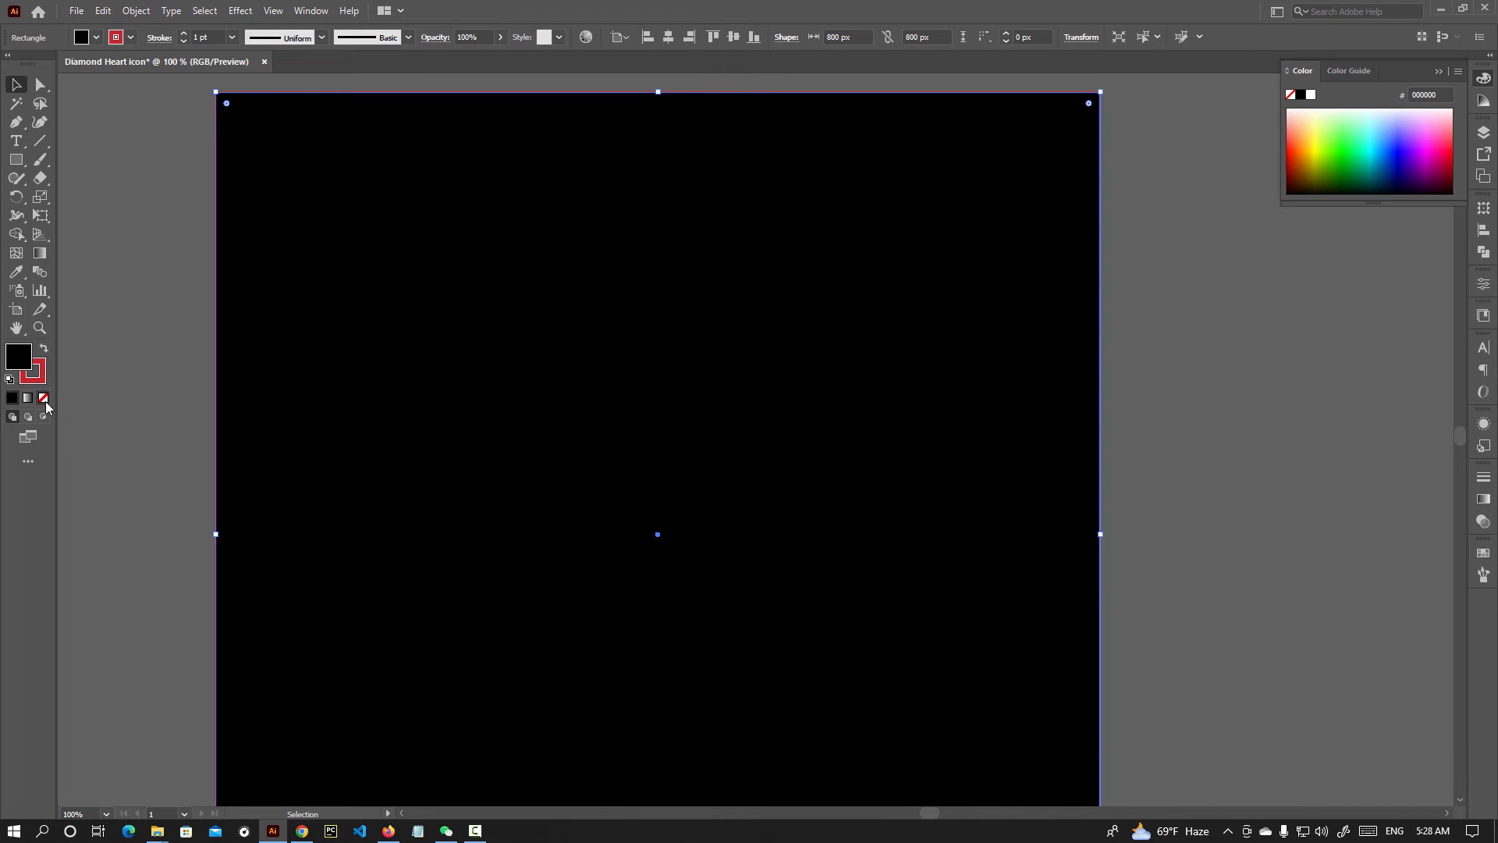
left_click(43, 399)
left_click(43, 349)
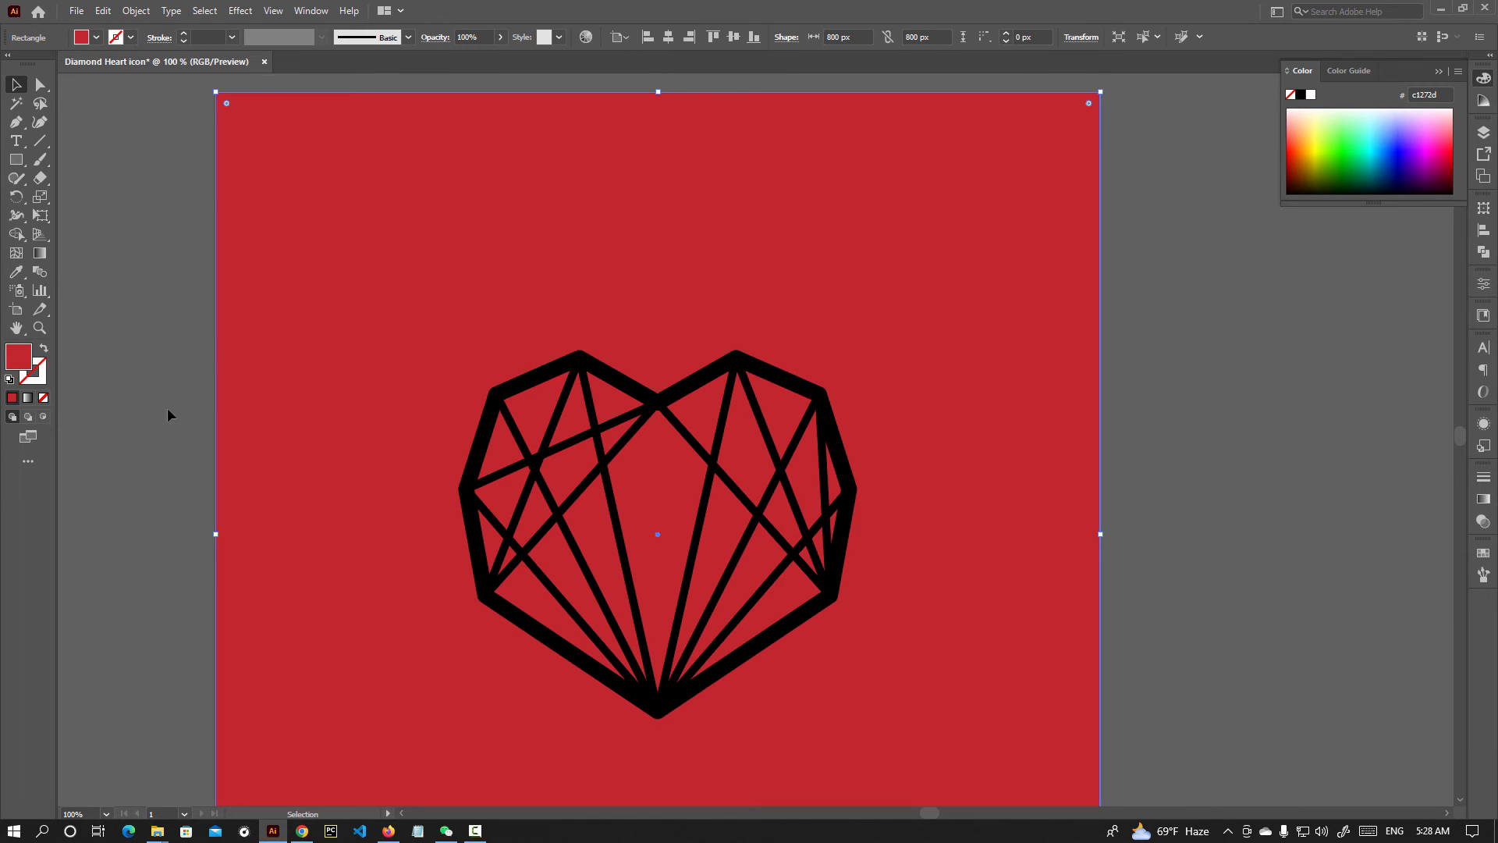
left_click(1484, 556)
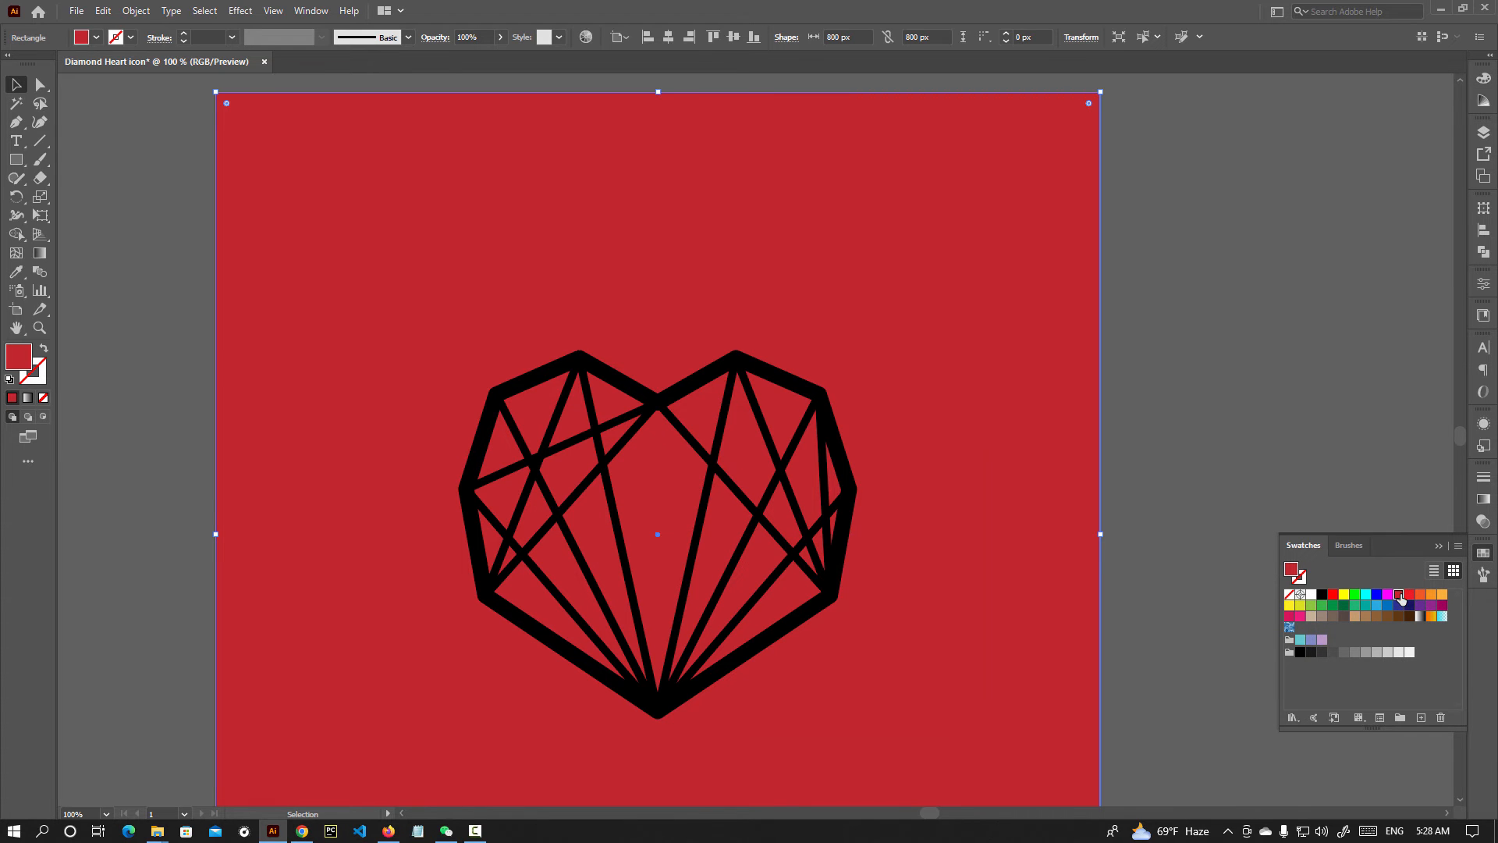
Edit the background's dark red swatch to a magenta of about R=181, G=23, B=92, previewing the change, and deselect the square.
double_click(1401, 598)
left_click_drag(846, 432, 1095, 259)
left_click(1070, 330)
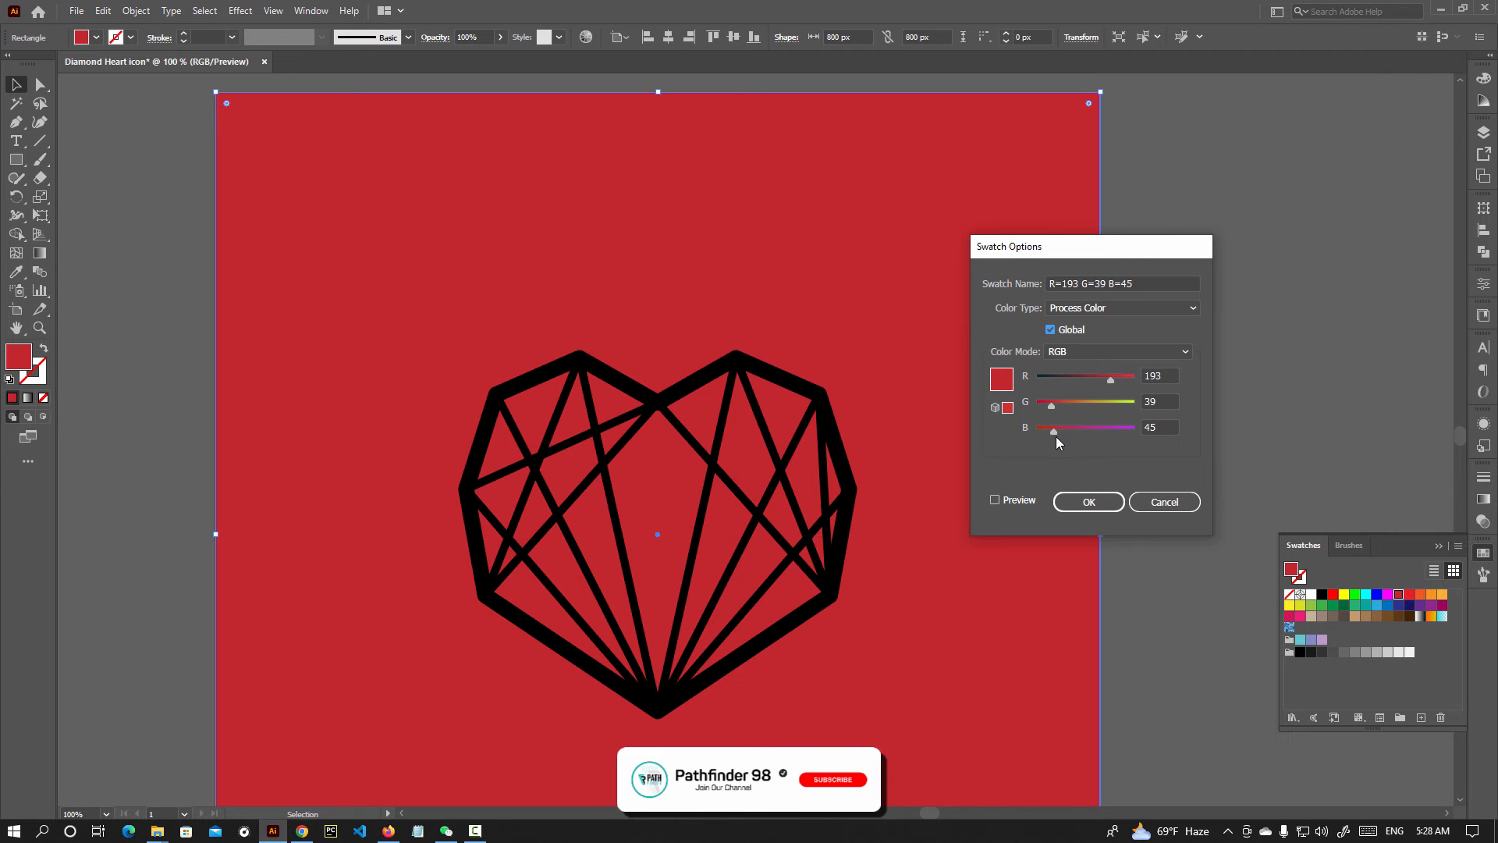
left_click_drag(1045, 431, 1075, 432)
left_click(1018, 499)
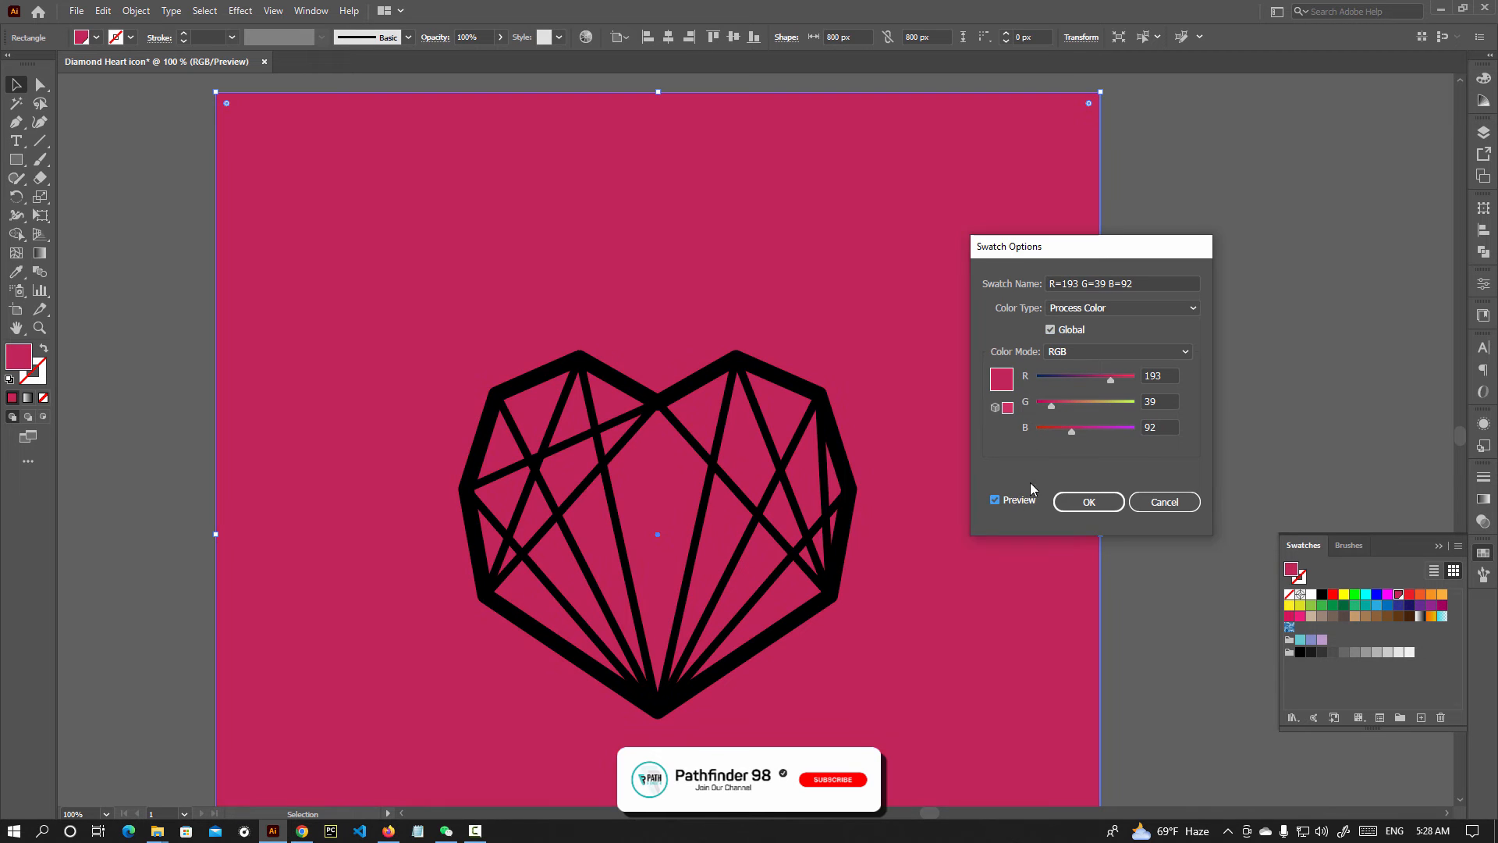
left_click_drag(1051, 407, 1102, 377)
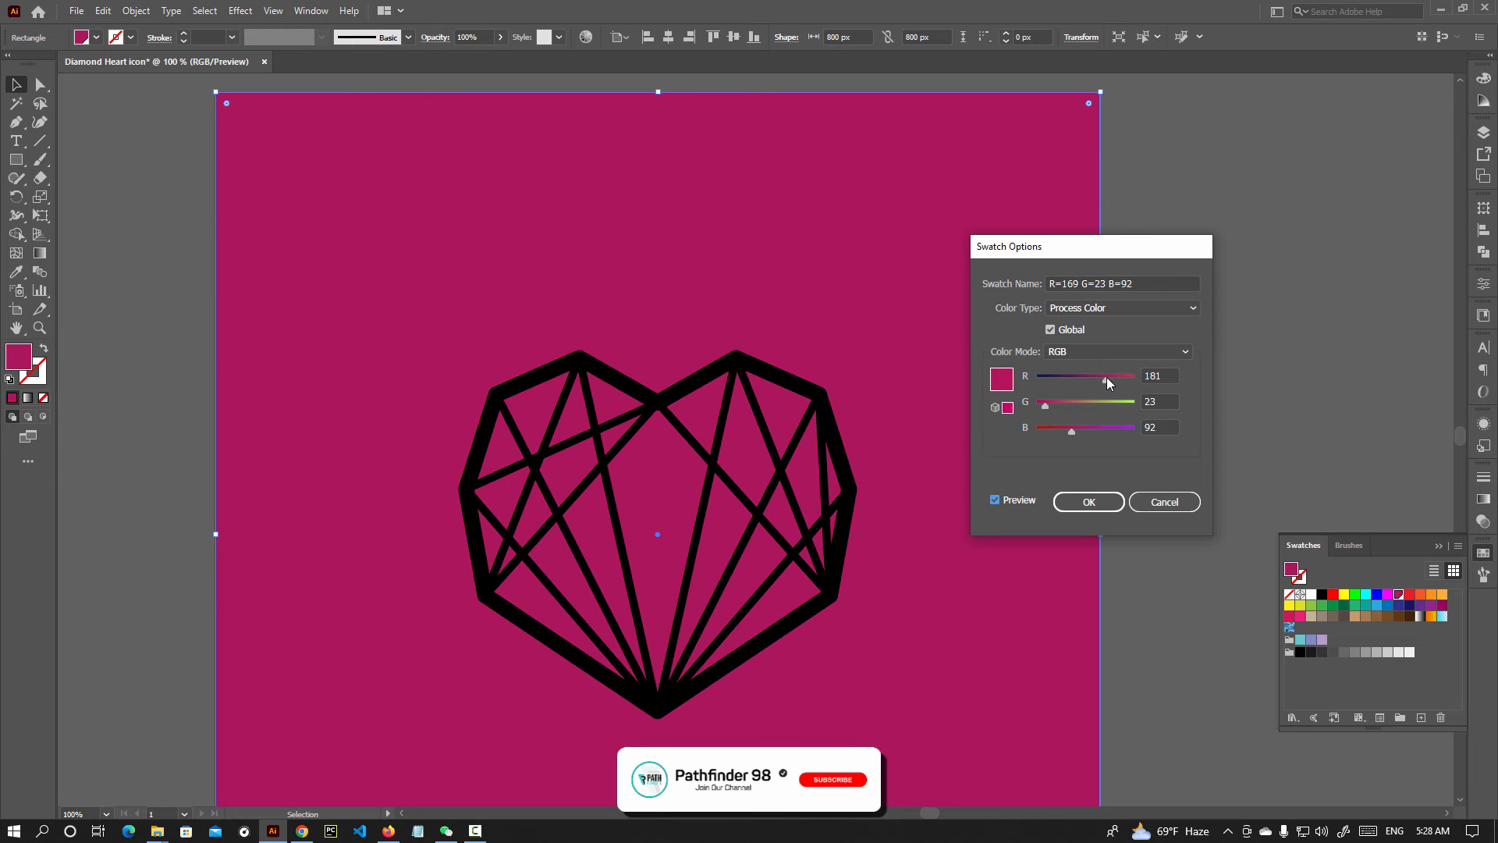
left_click(1089, 502)
left_click(1155, 459)
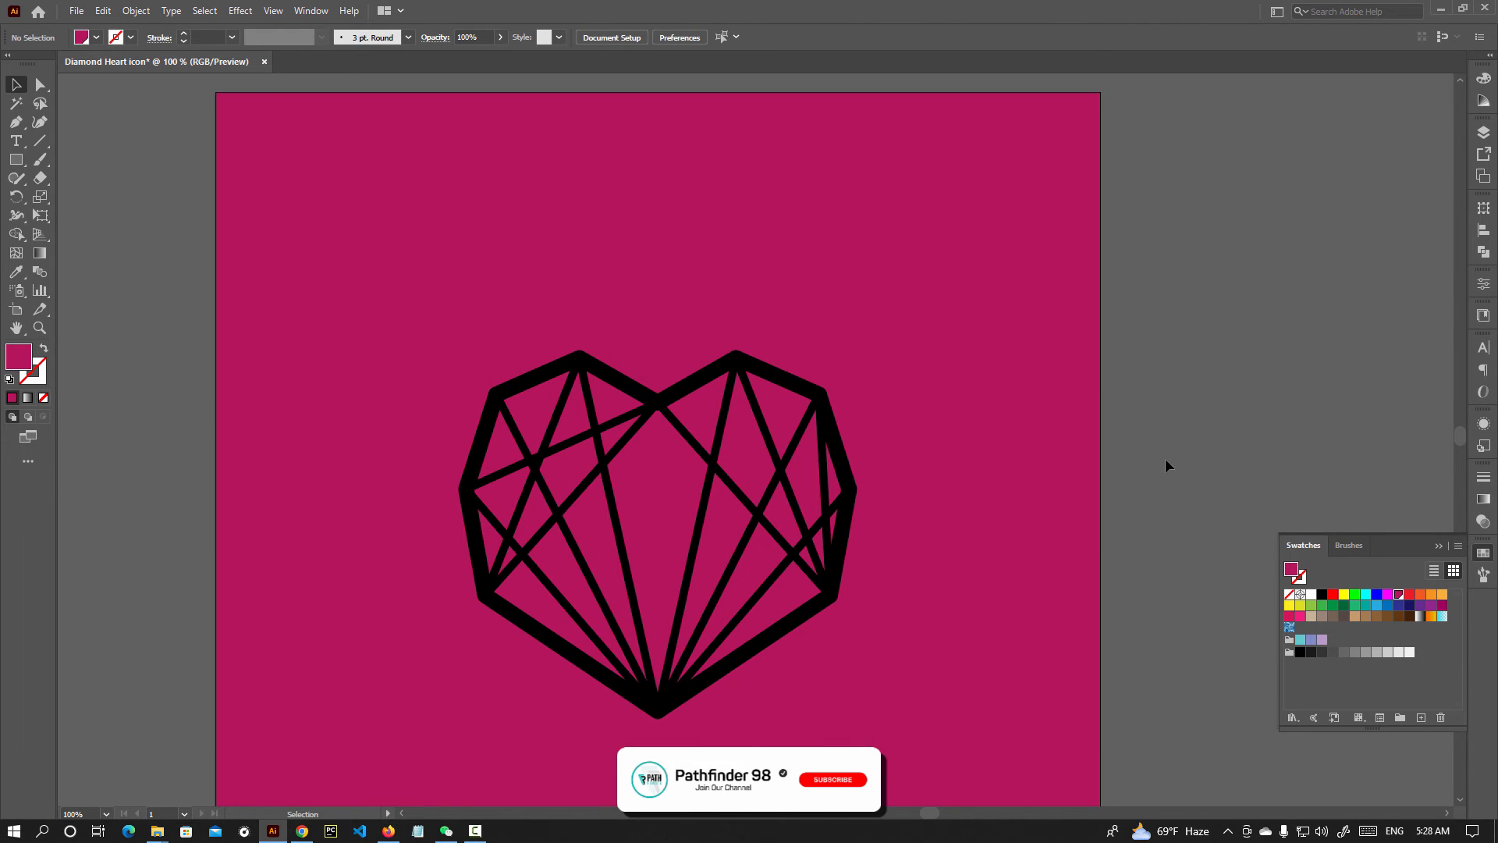
Fill the heart shape with the white swatch.
scroll(1131, 472, "down", 2)
scroll(1120, 474, "up", 1)
scroll(1014, 406, "down", 3)
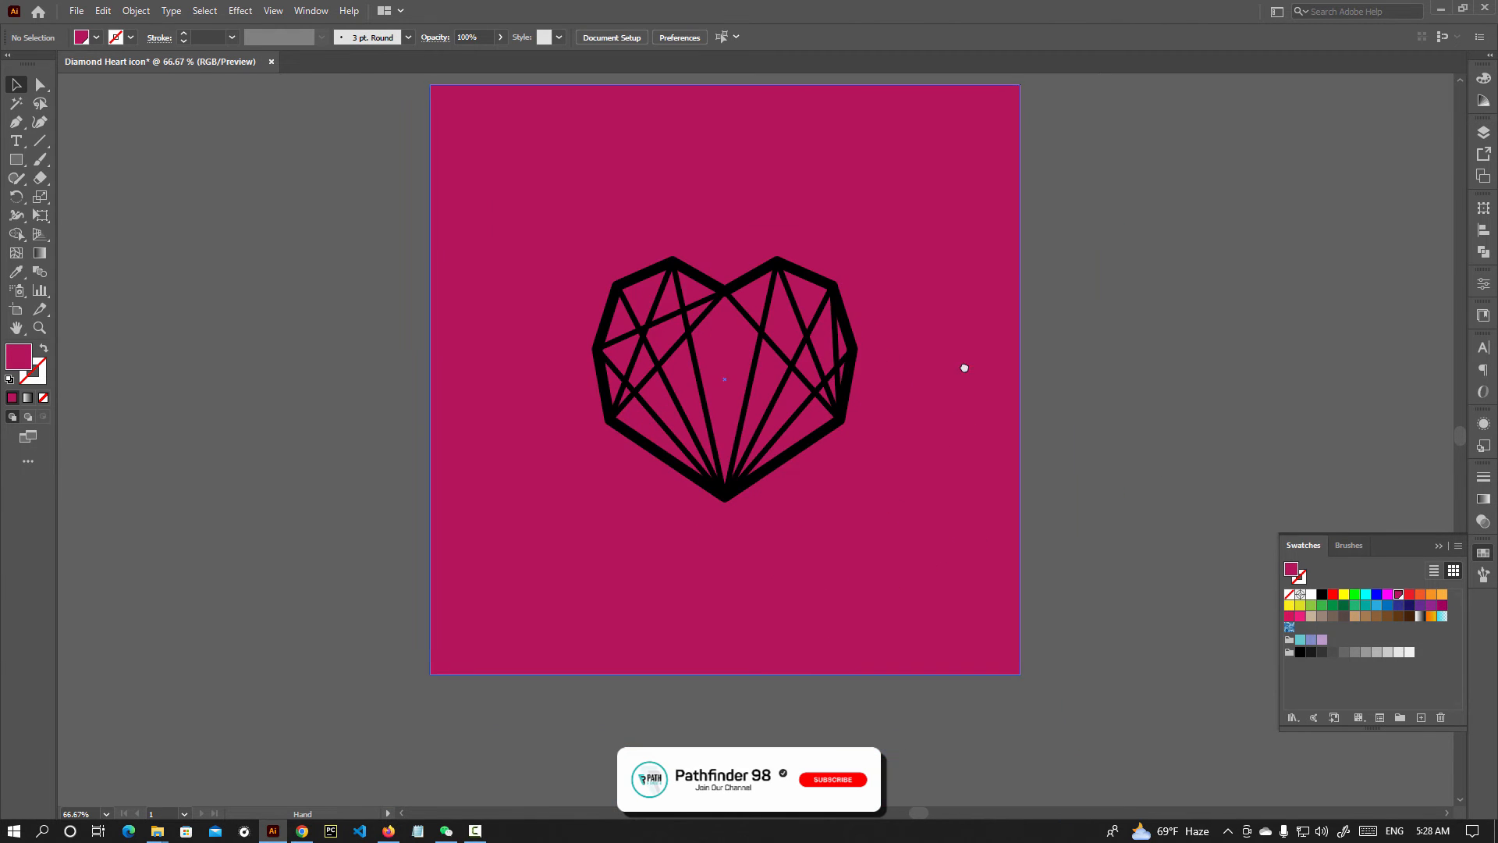
left_click(796, 448)
left_click(1311, 595)
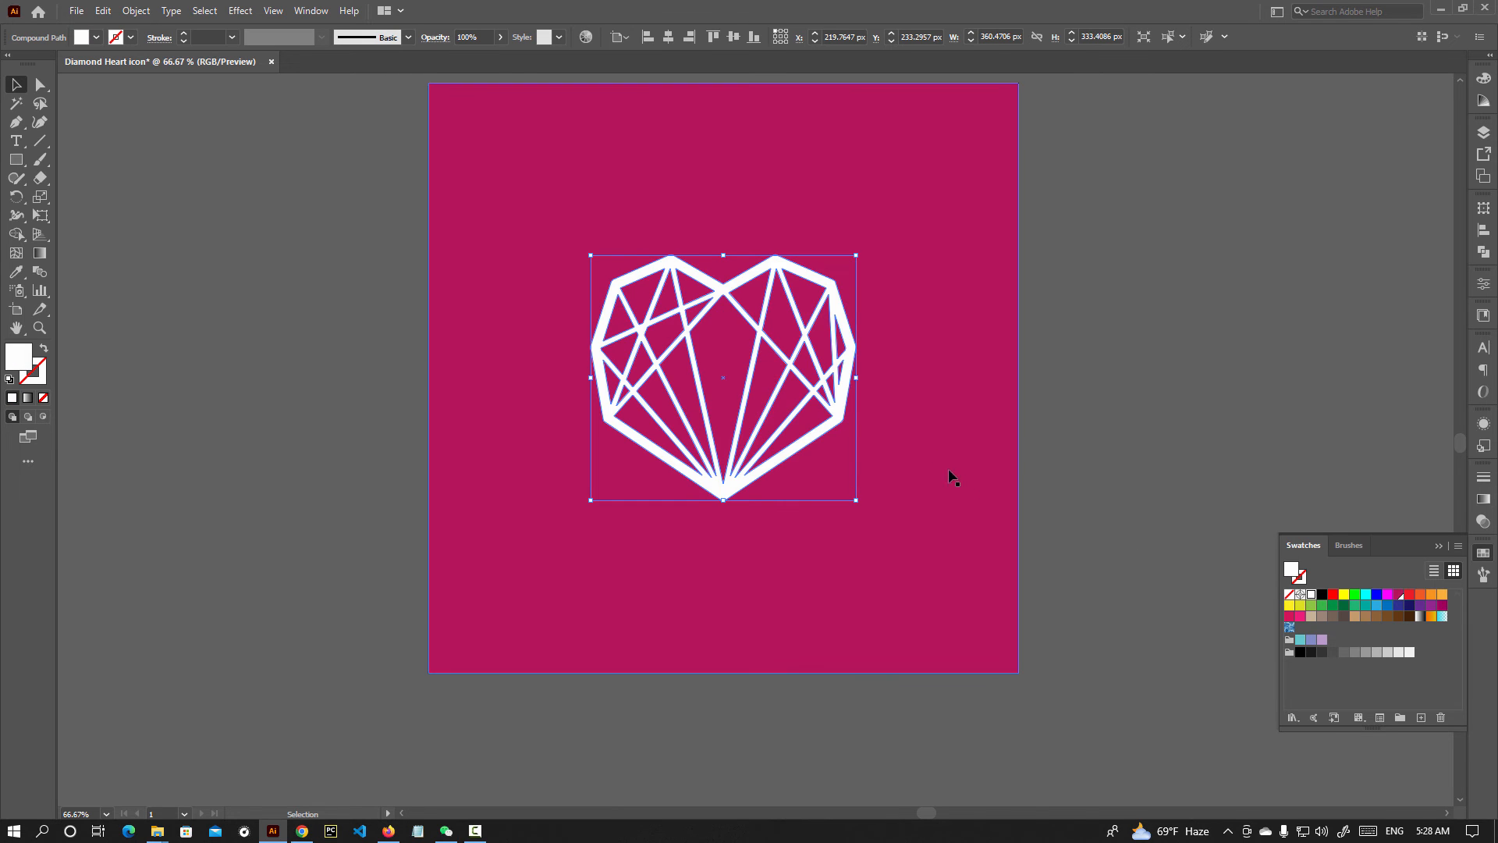
Enlarge the heart proportionally from its centre, deselect it and fit the artboard in the window.
left_click_drag(856, 377, 889, 382)
left_click(1120, 410)
left_click(1441, 544)
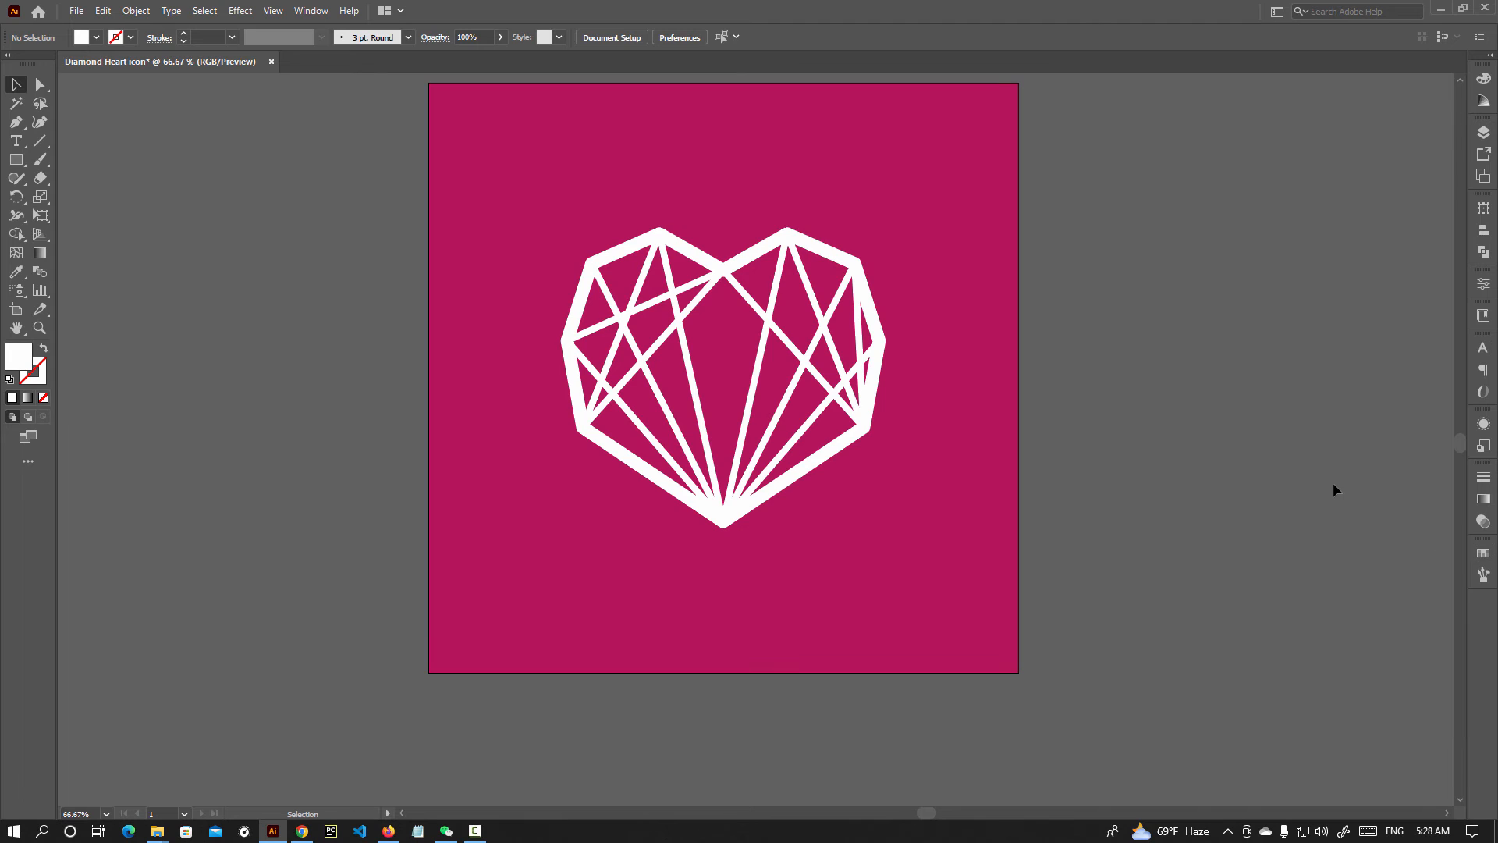
key("ctrl+0")
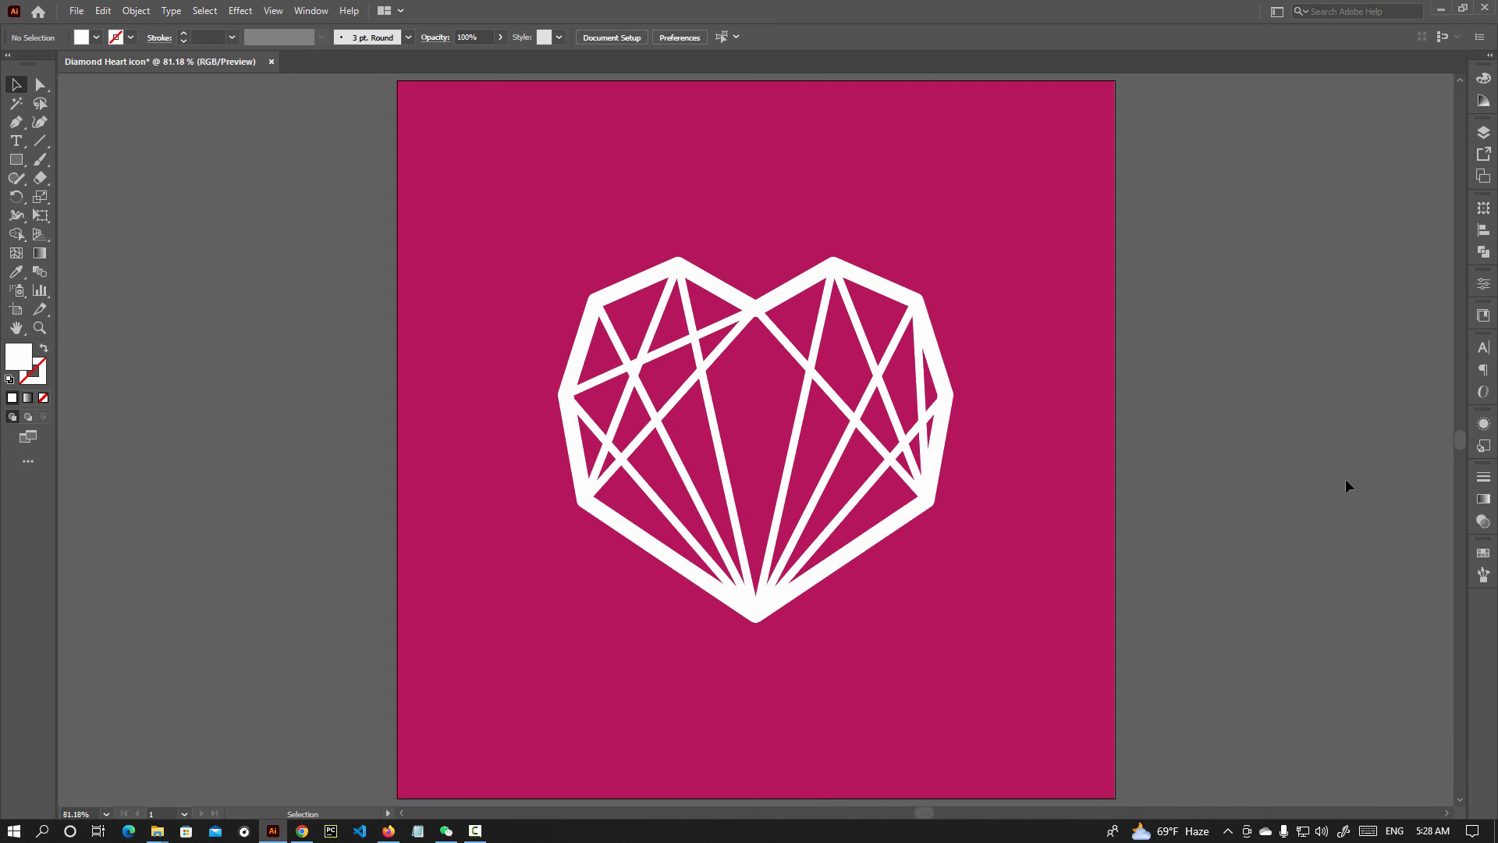
Add the caption "Diamond Heart Icon" at 60 pt below the heart.
left_click(16, 140)
left_click(503, 702)
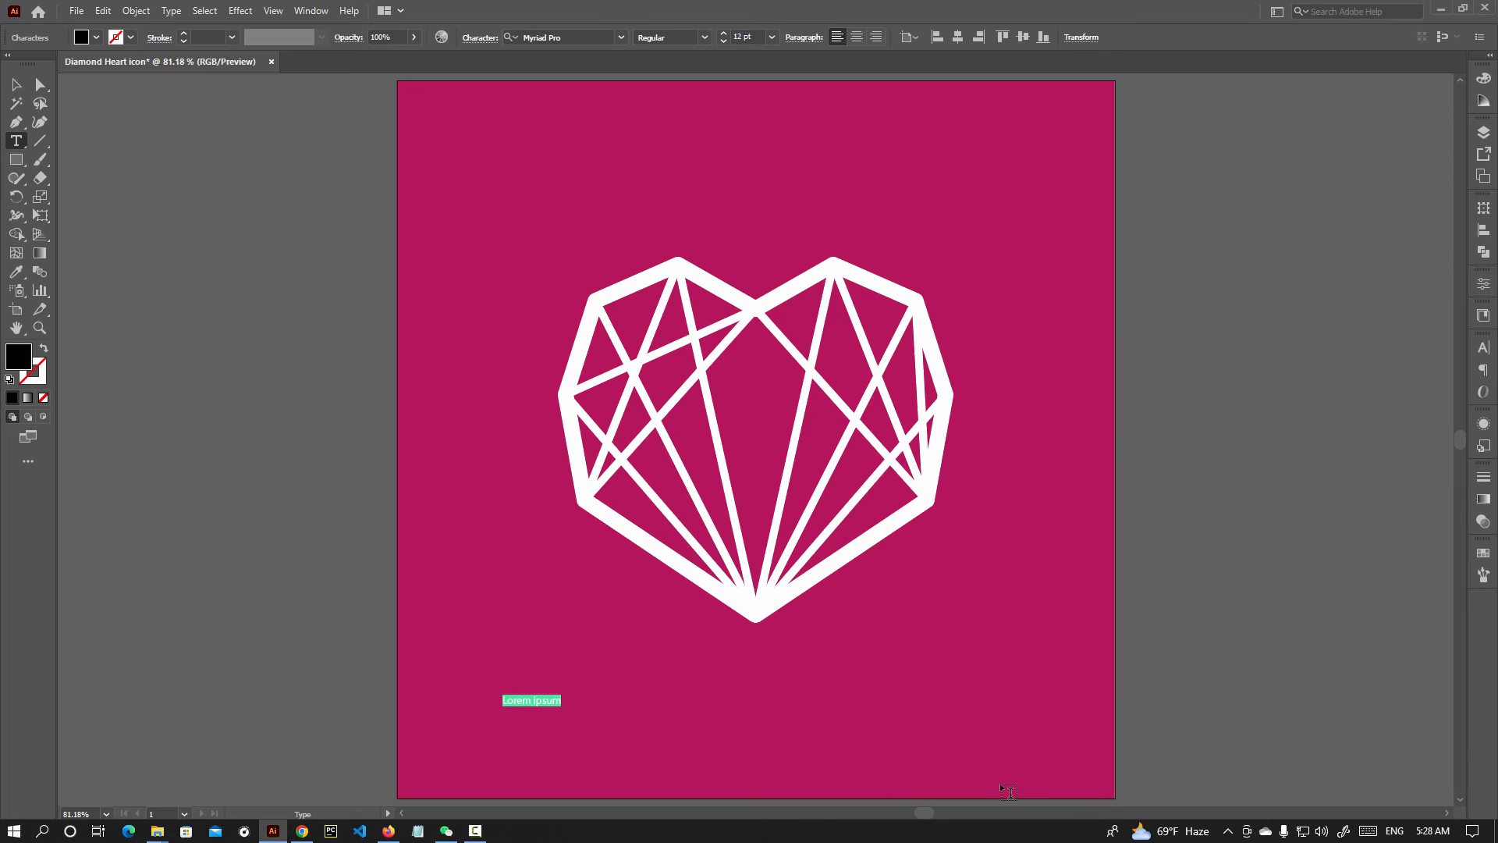
left_click(772, 36)
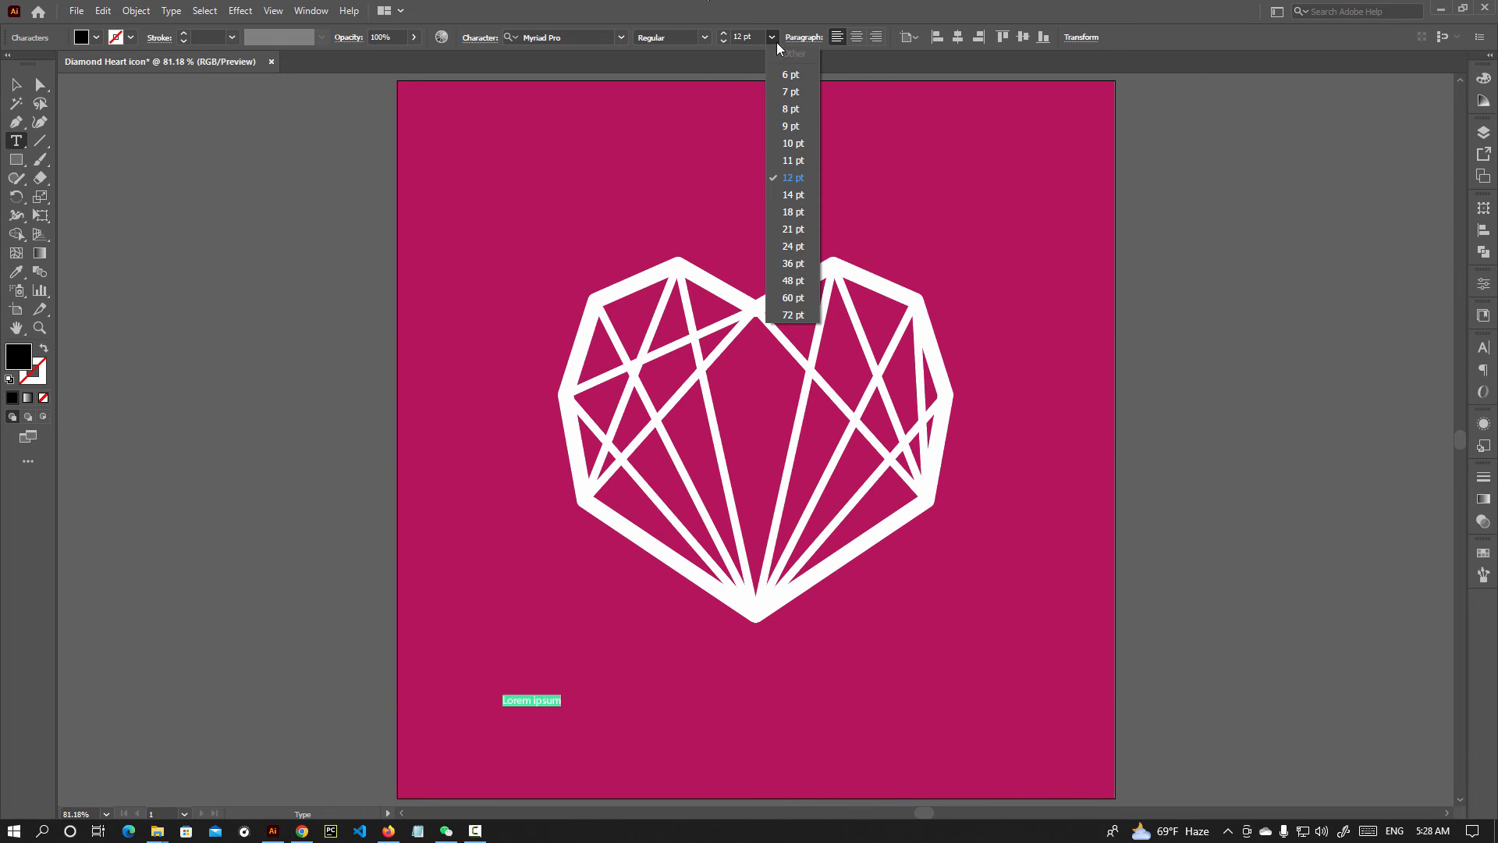
left_click(797, 301)
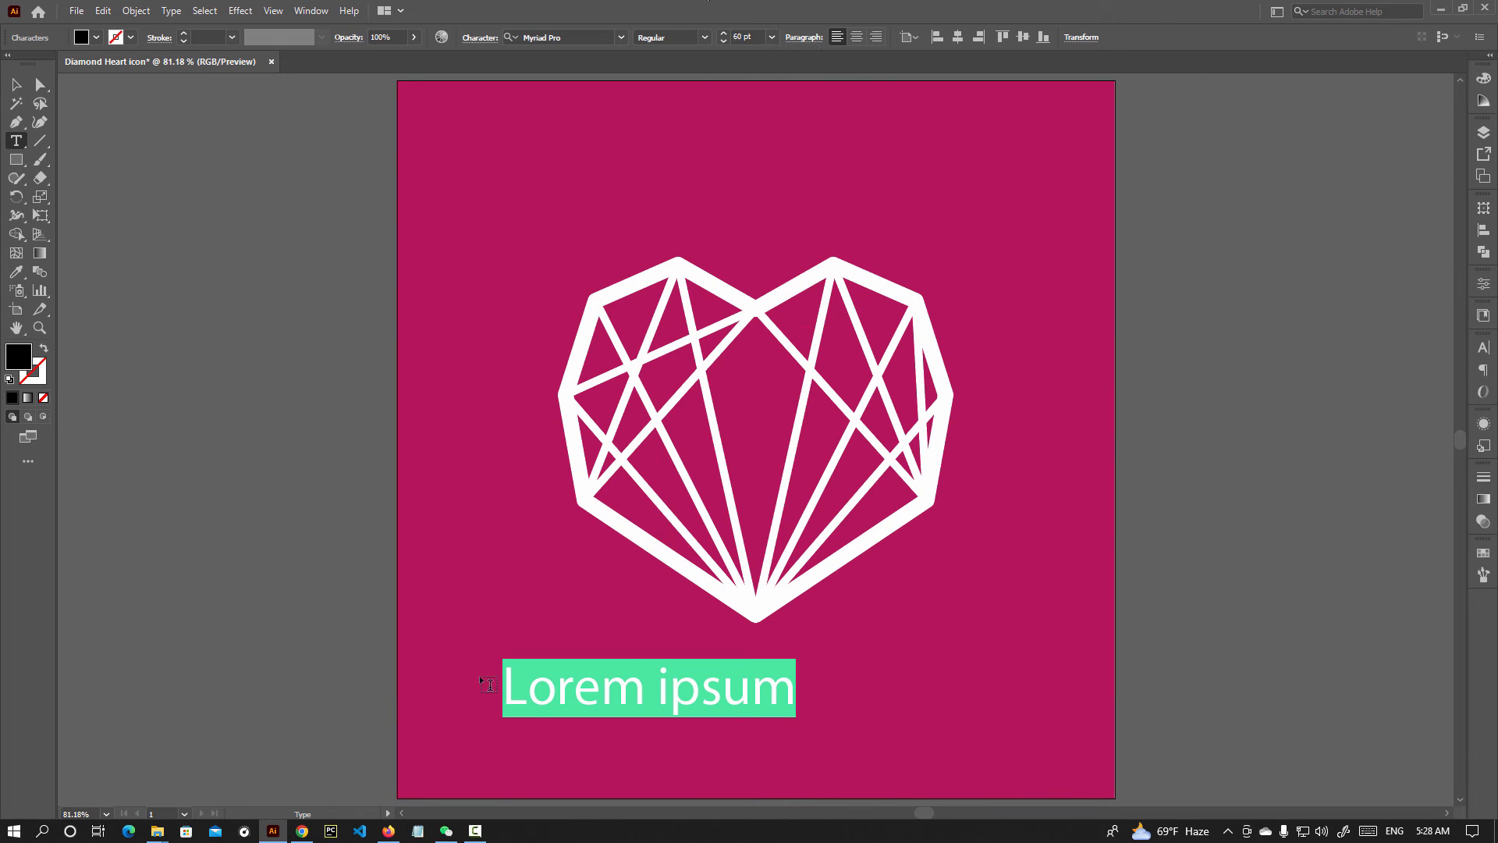
type("D")
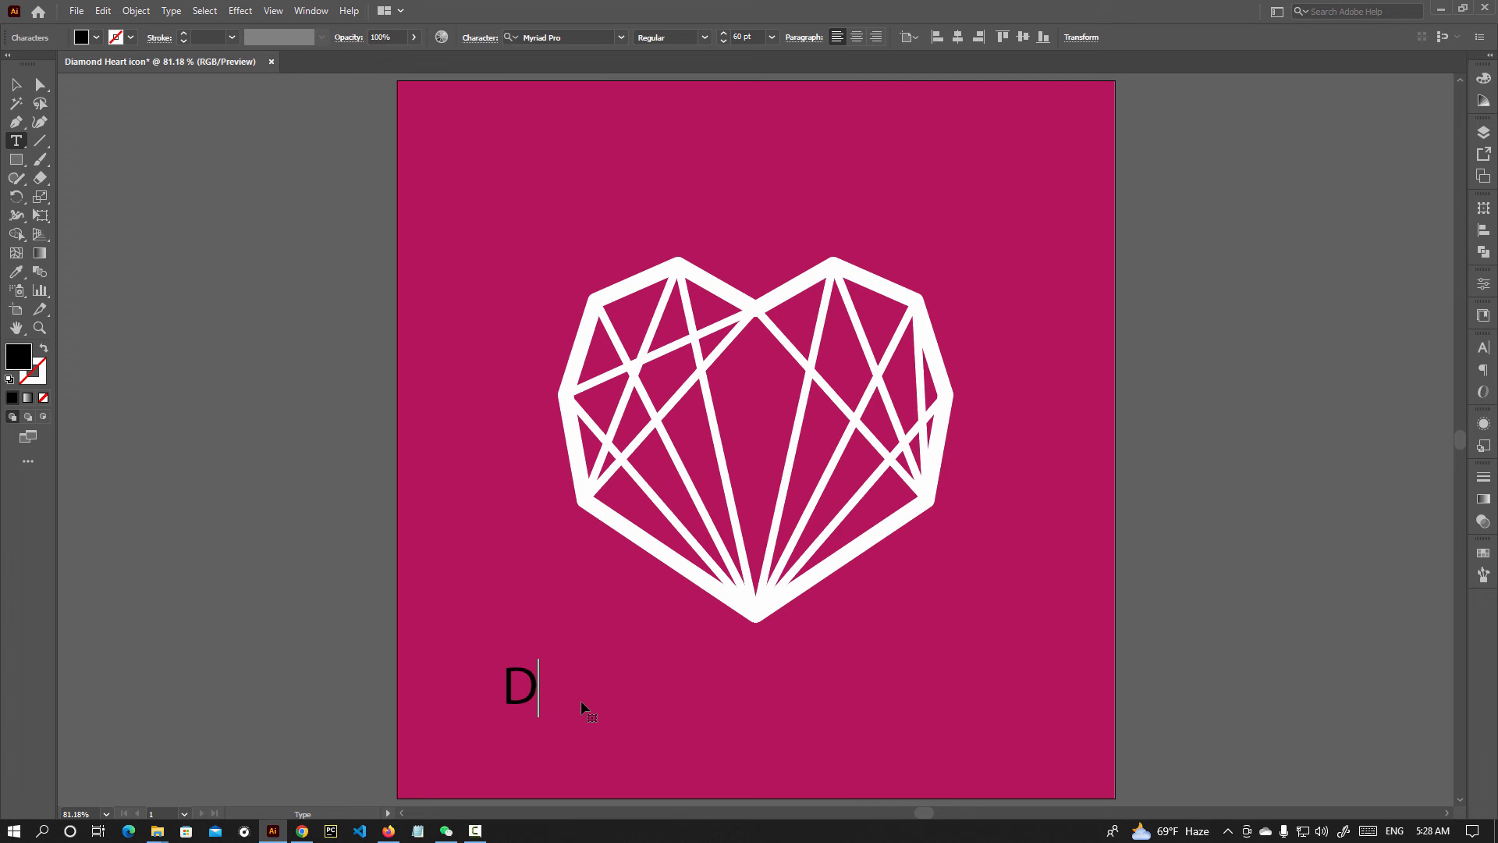
type("iamo")
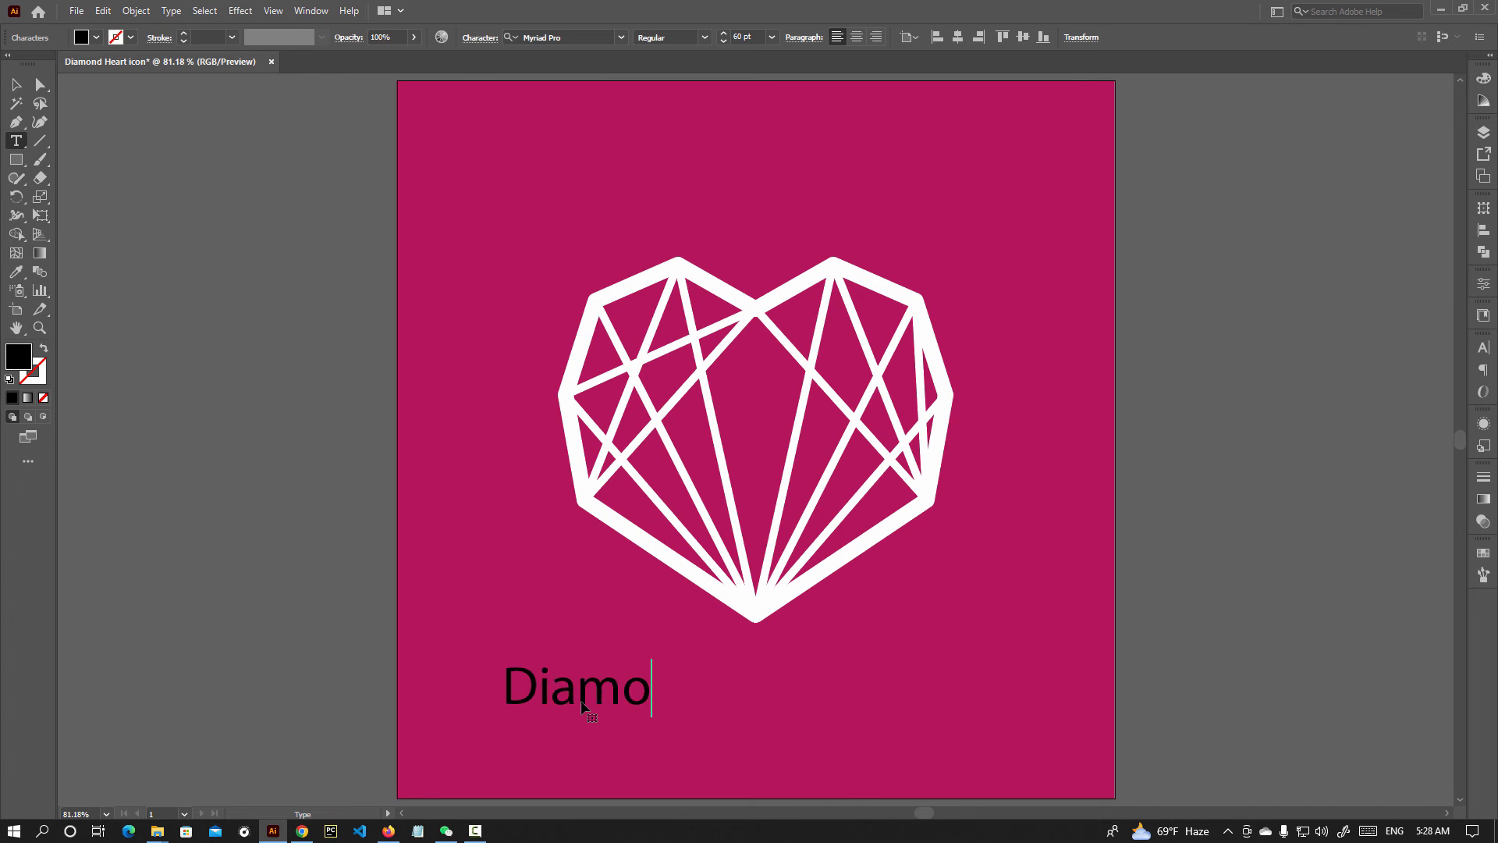
type("nd Heart ")
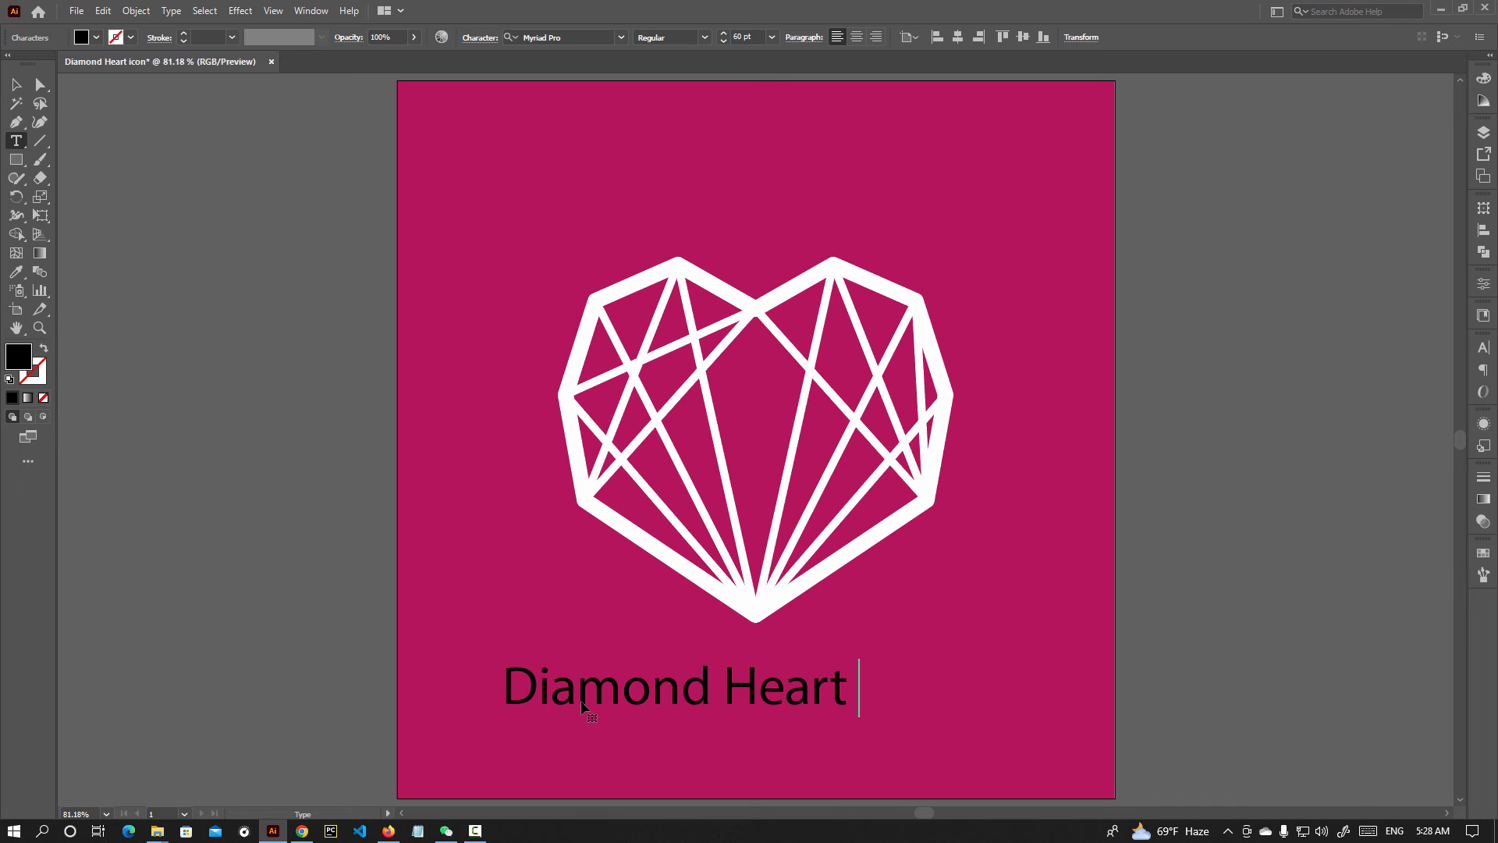
type("Icon")
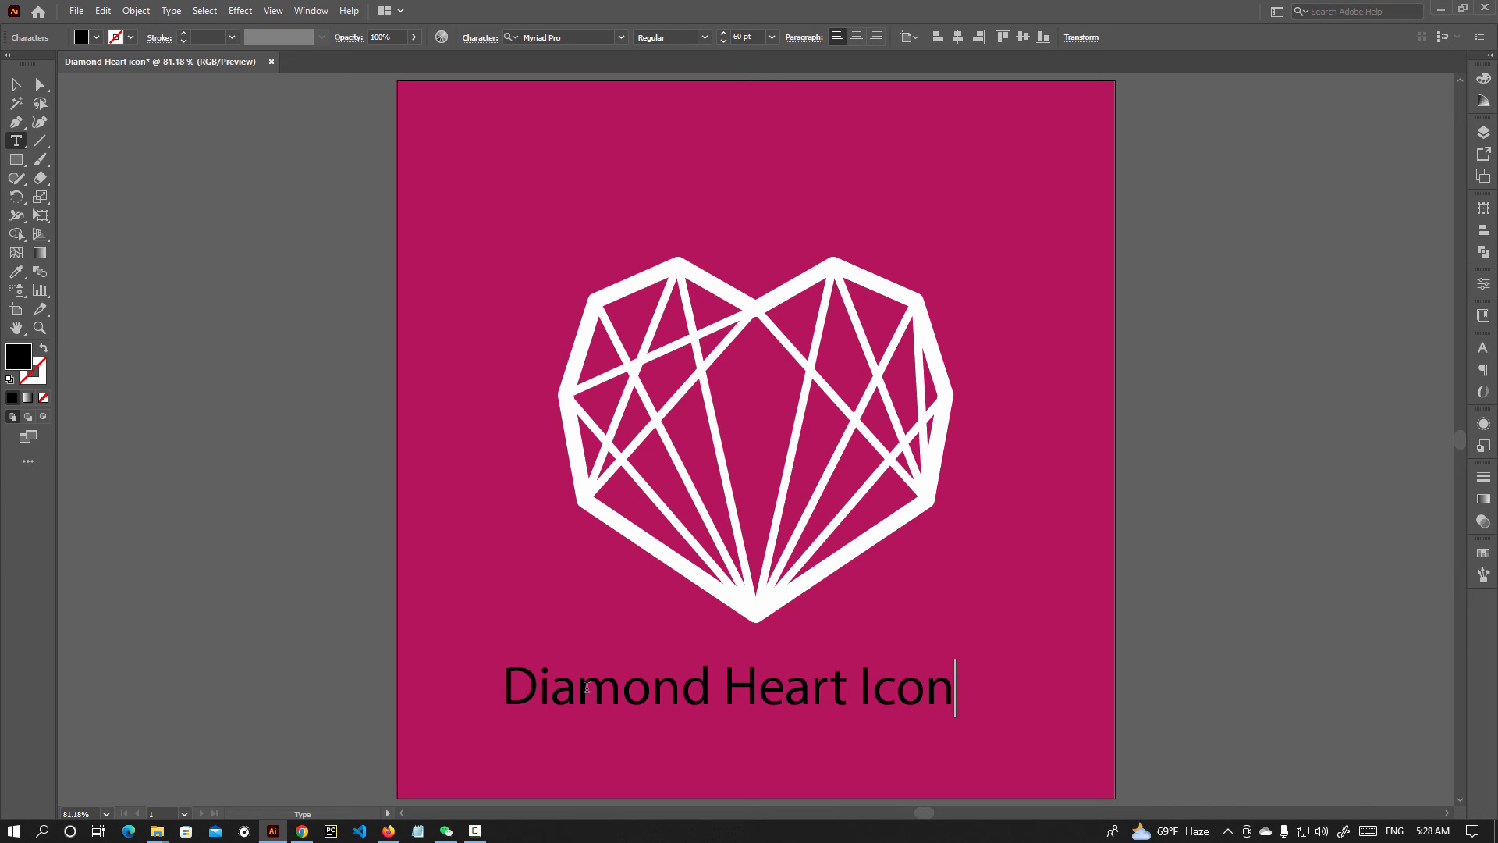
left_click(16, 84)
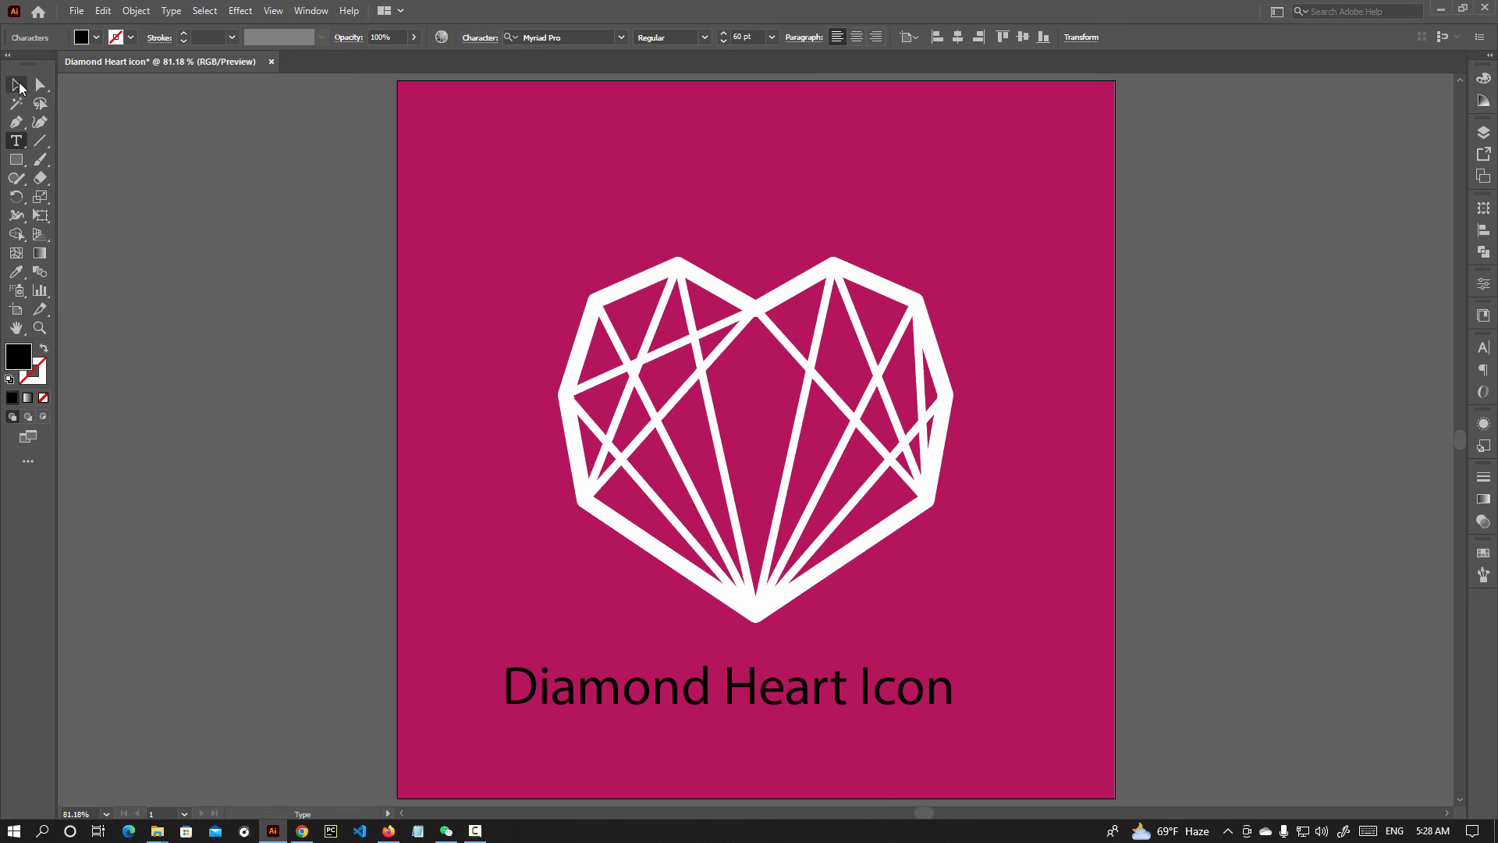
Set the caption's font to Univia Pro Bold.
left_click(601, 39)
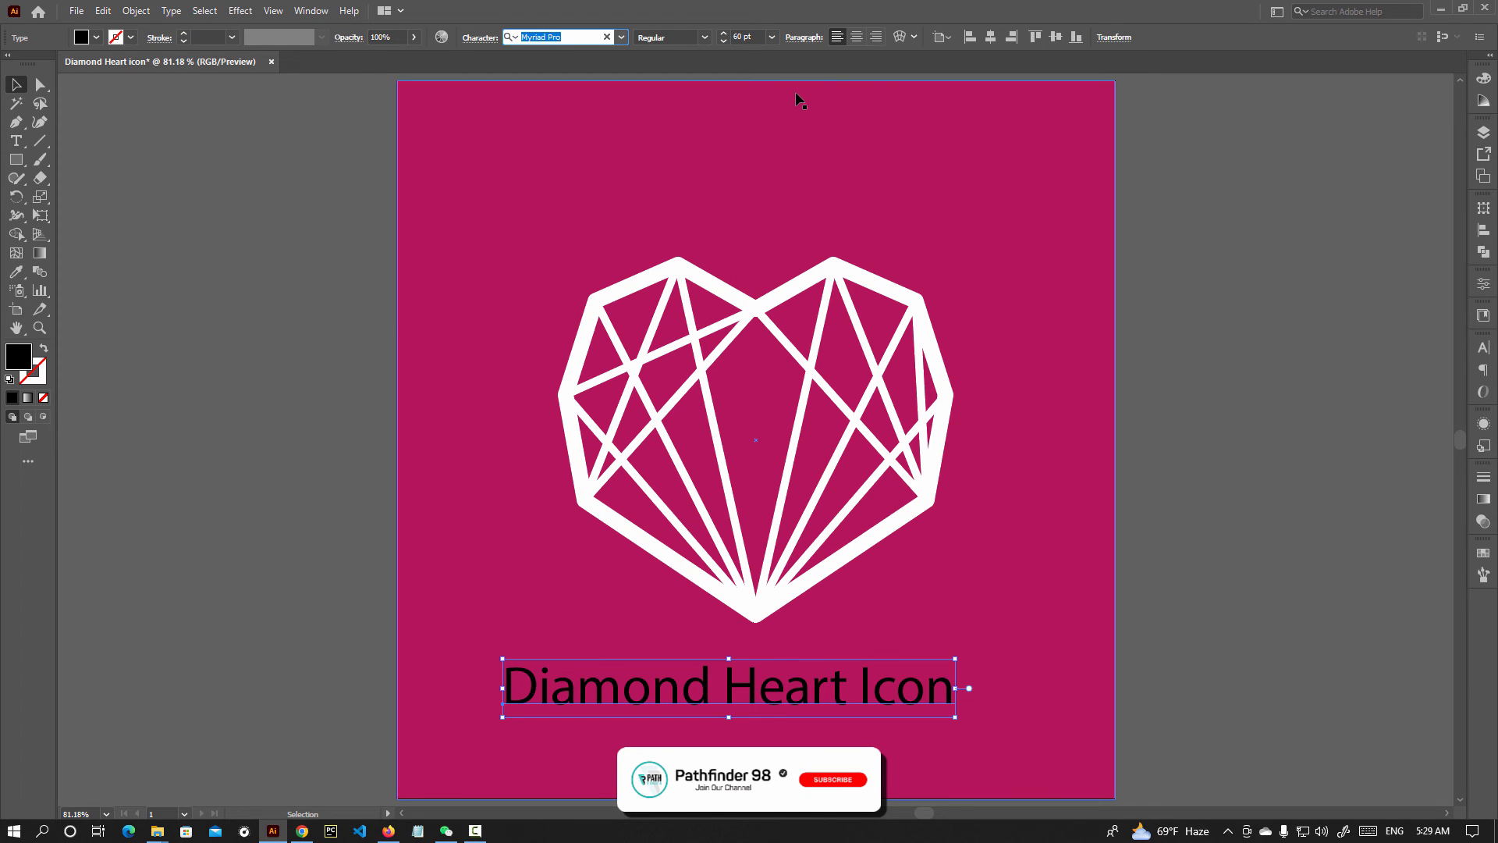
type("Univi")
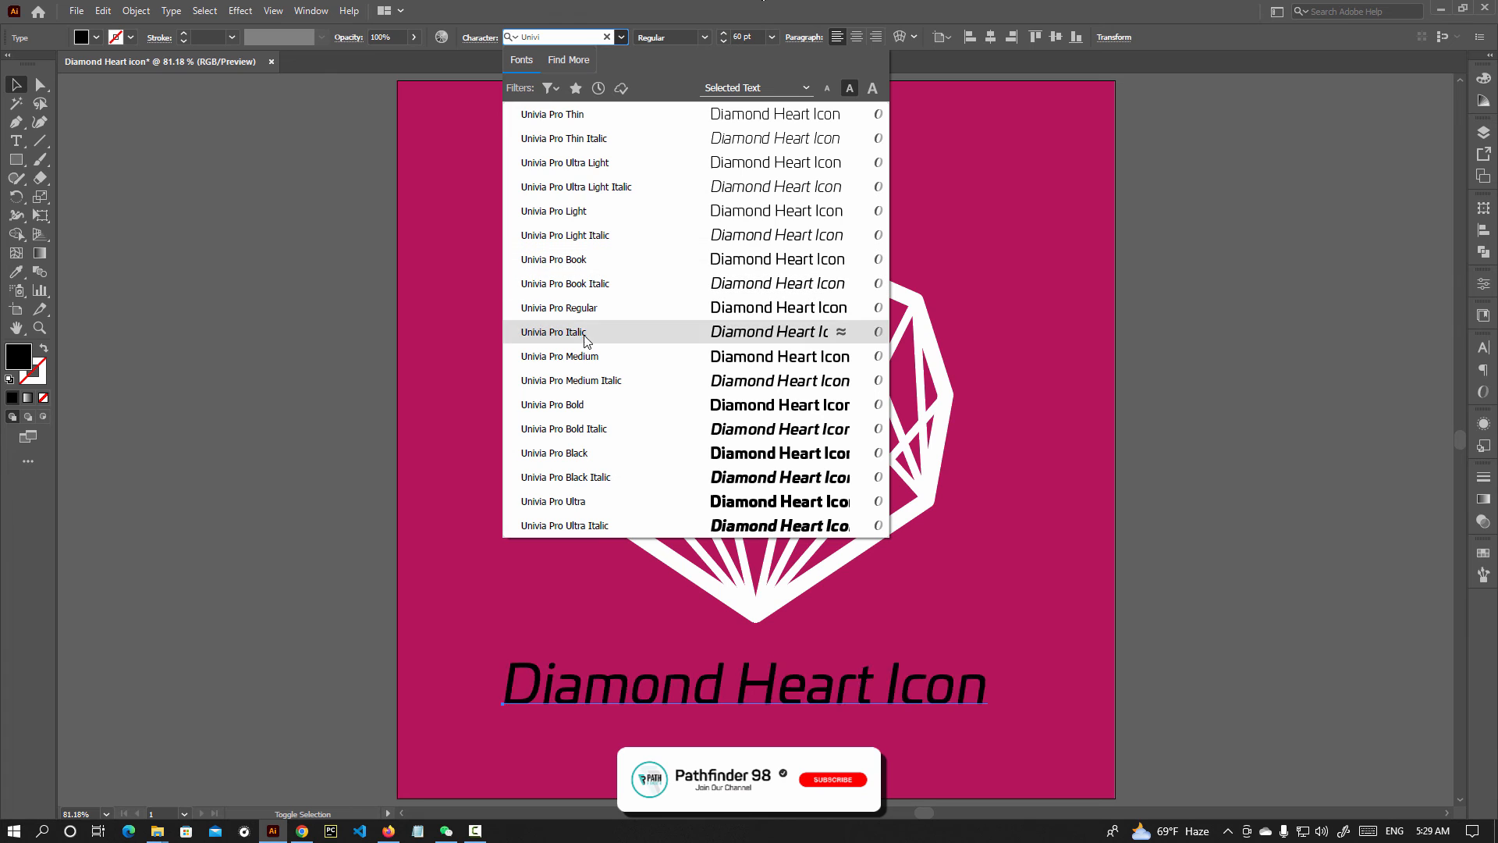
left_click(580, 405)
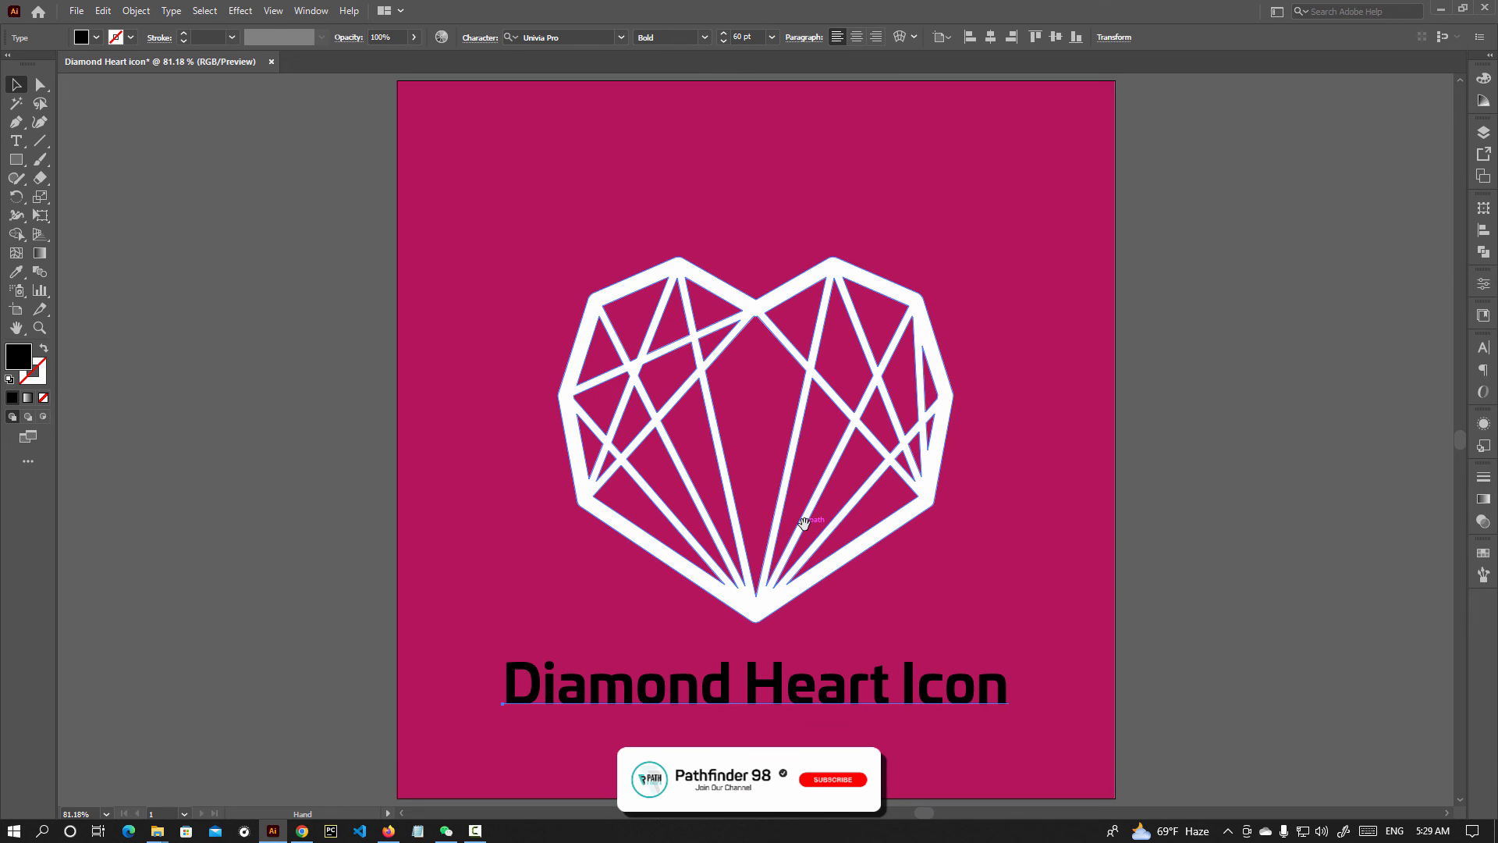
Fill the caption with white and move it up closer to the heart's lower tip.
left_click(95, 37)
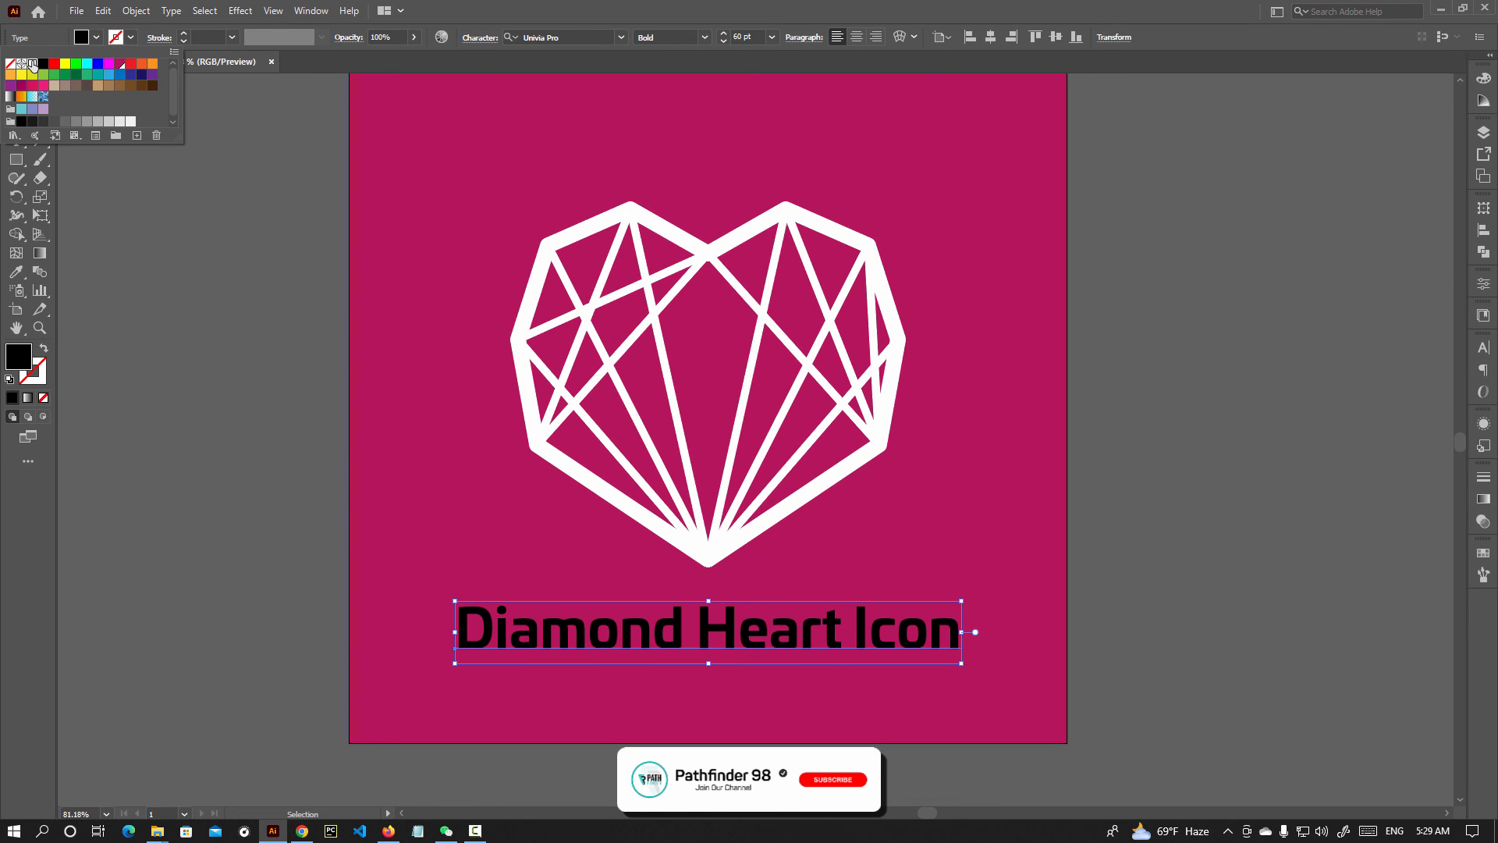
left_click(33, 65)
key("Escape")
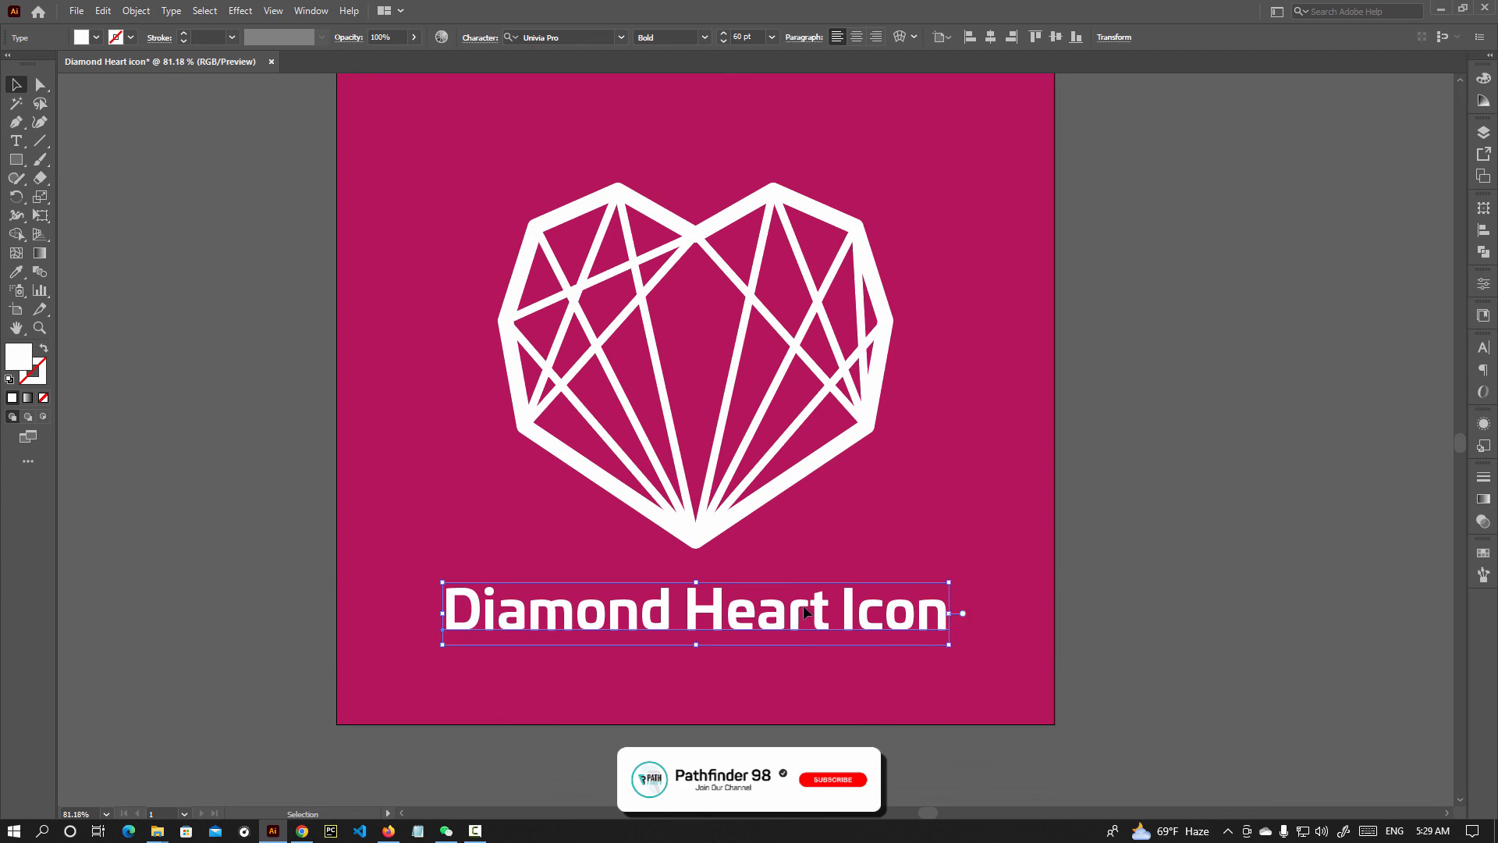
left_click_drag(806, 612, 830, 591)
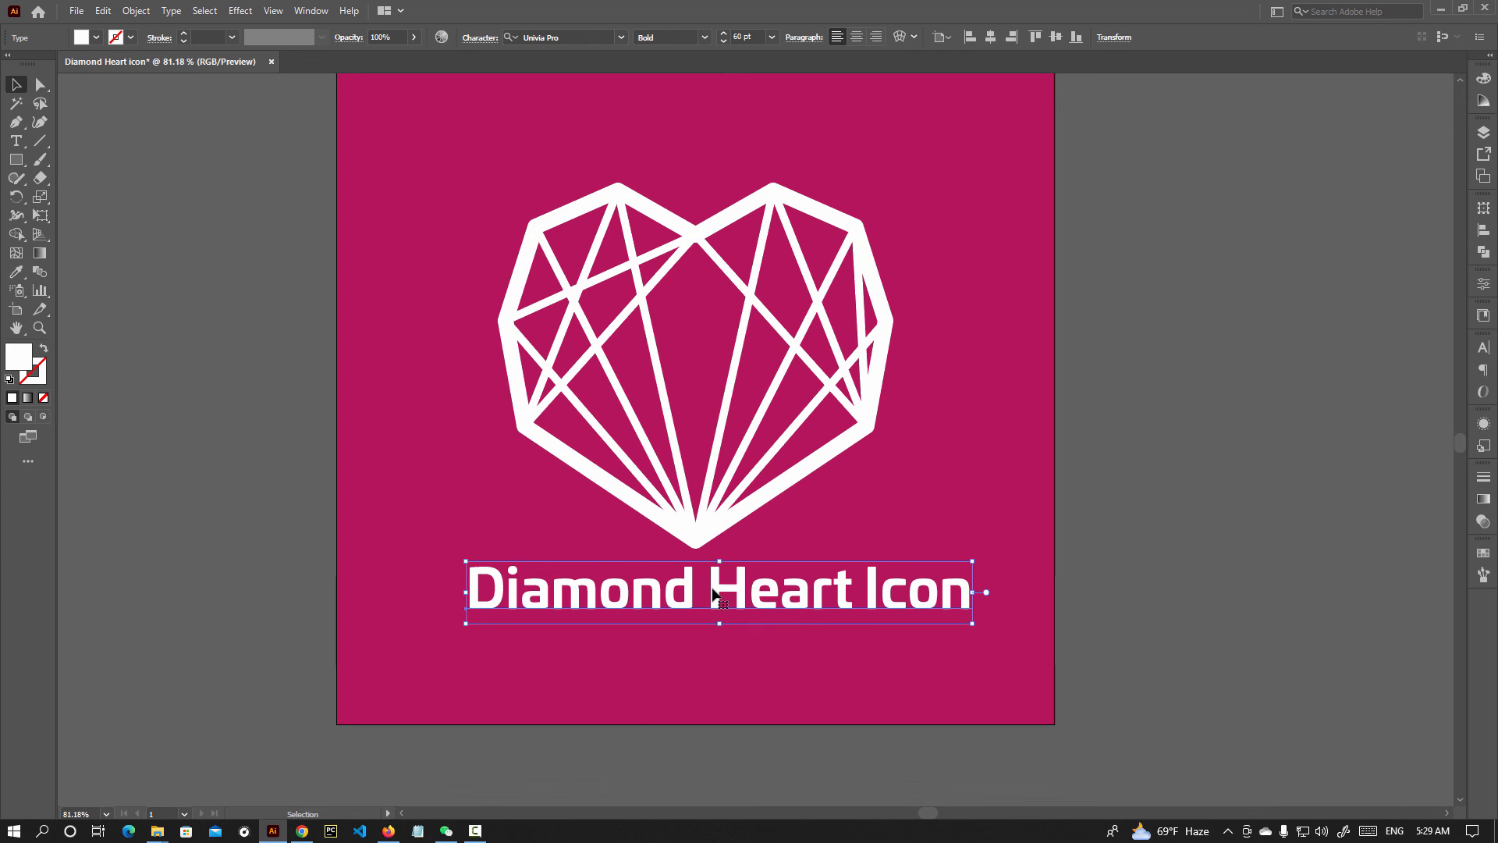
Set the words "Heart Icon" in the caption to the Regular weight.
double_click(712, 595)
left_click_drag(710, 585, 1052, 629)
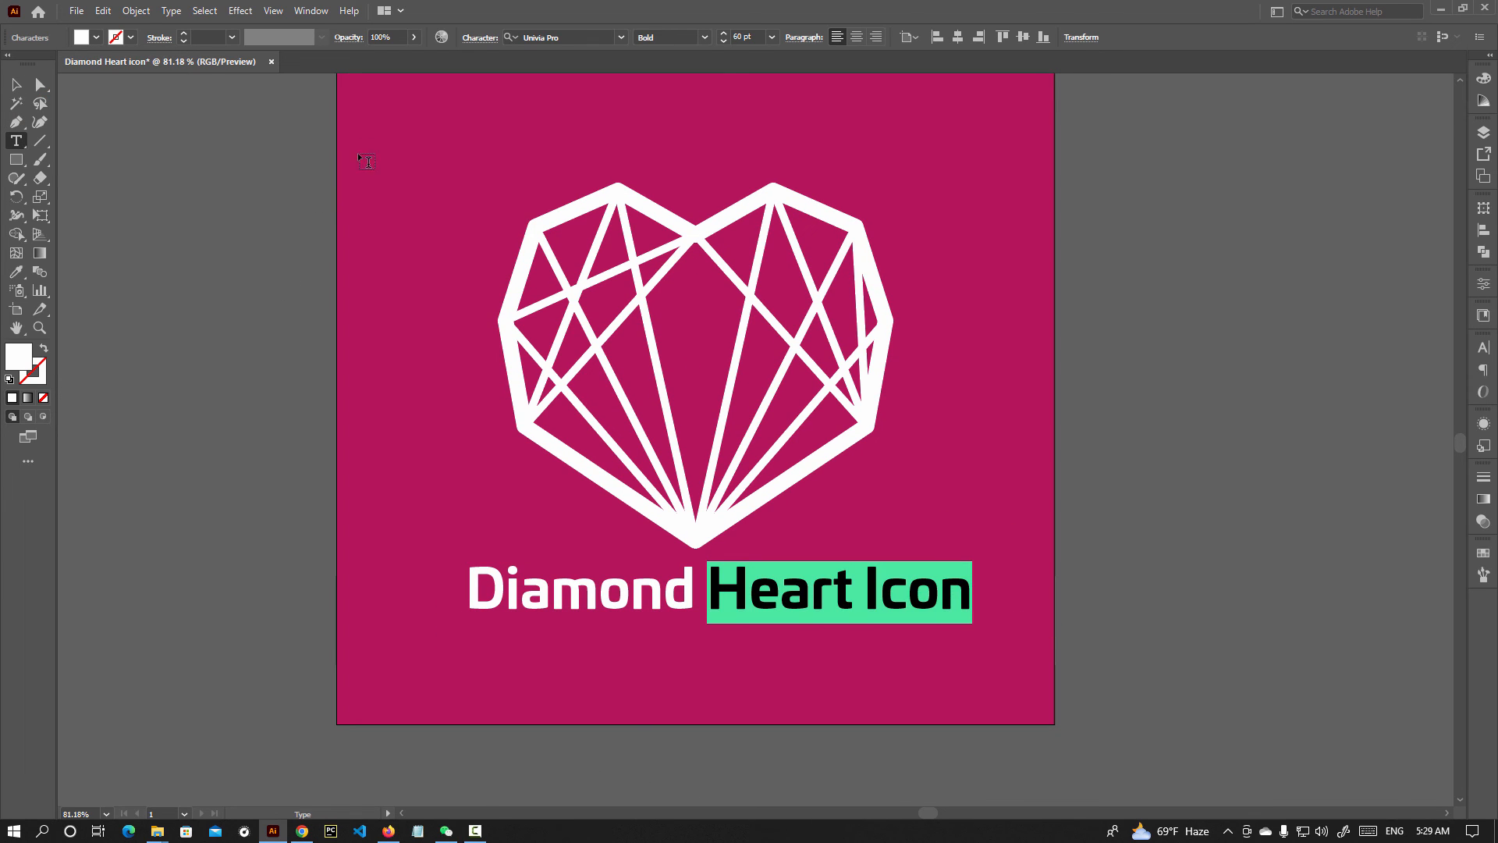
left_click(704, 37)
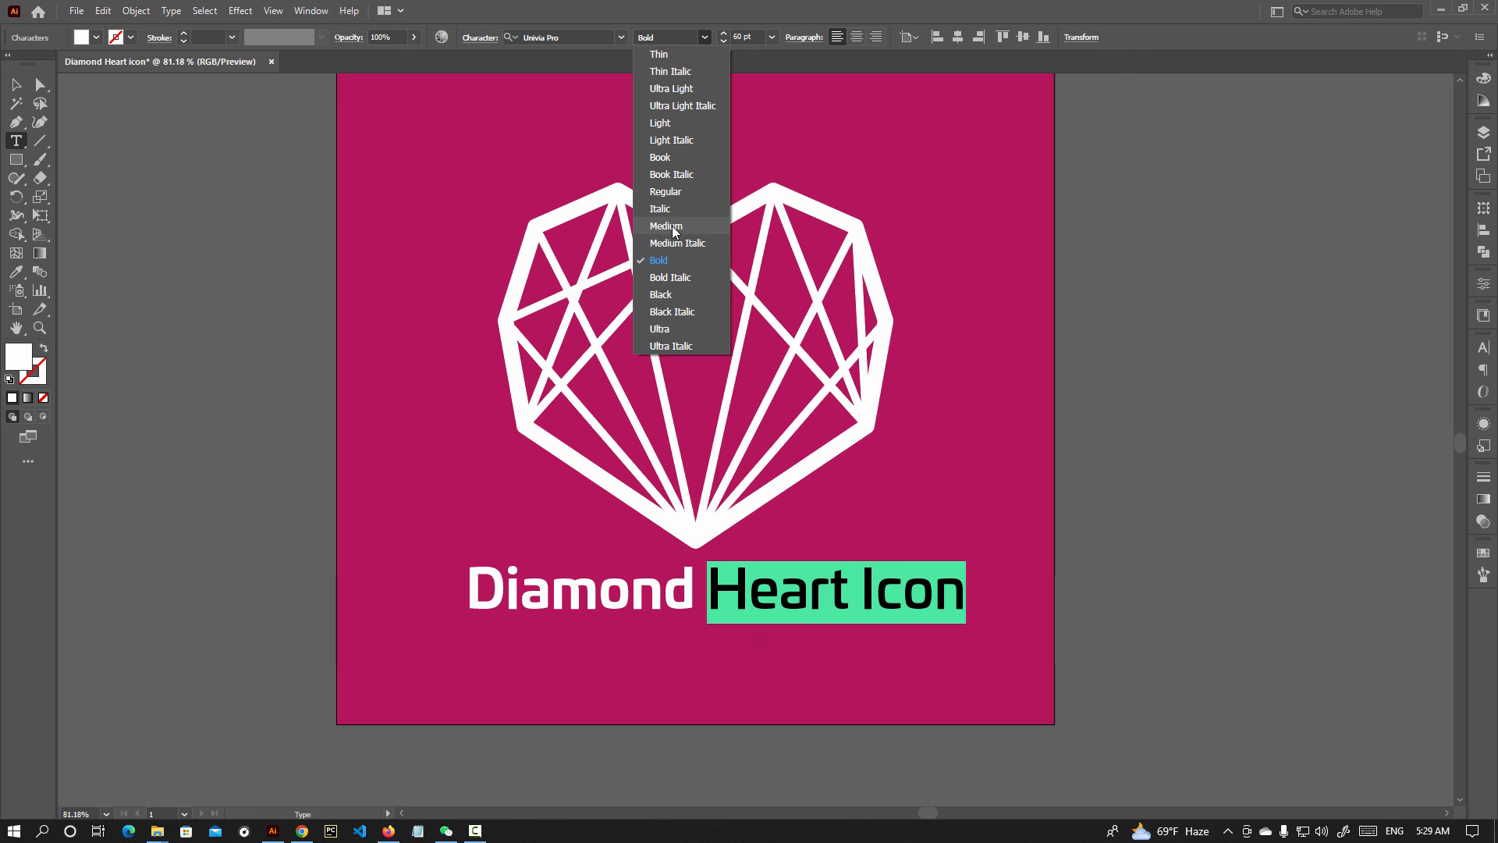
left_click(662, 192)
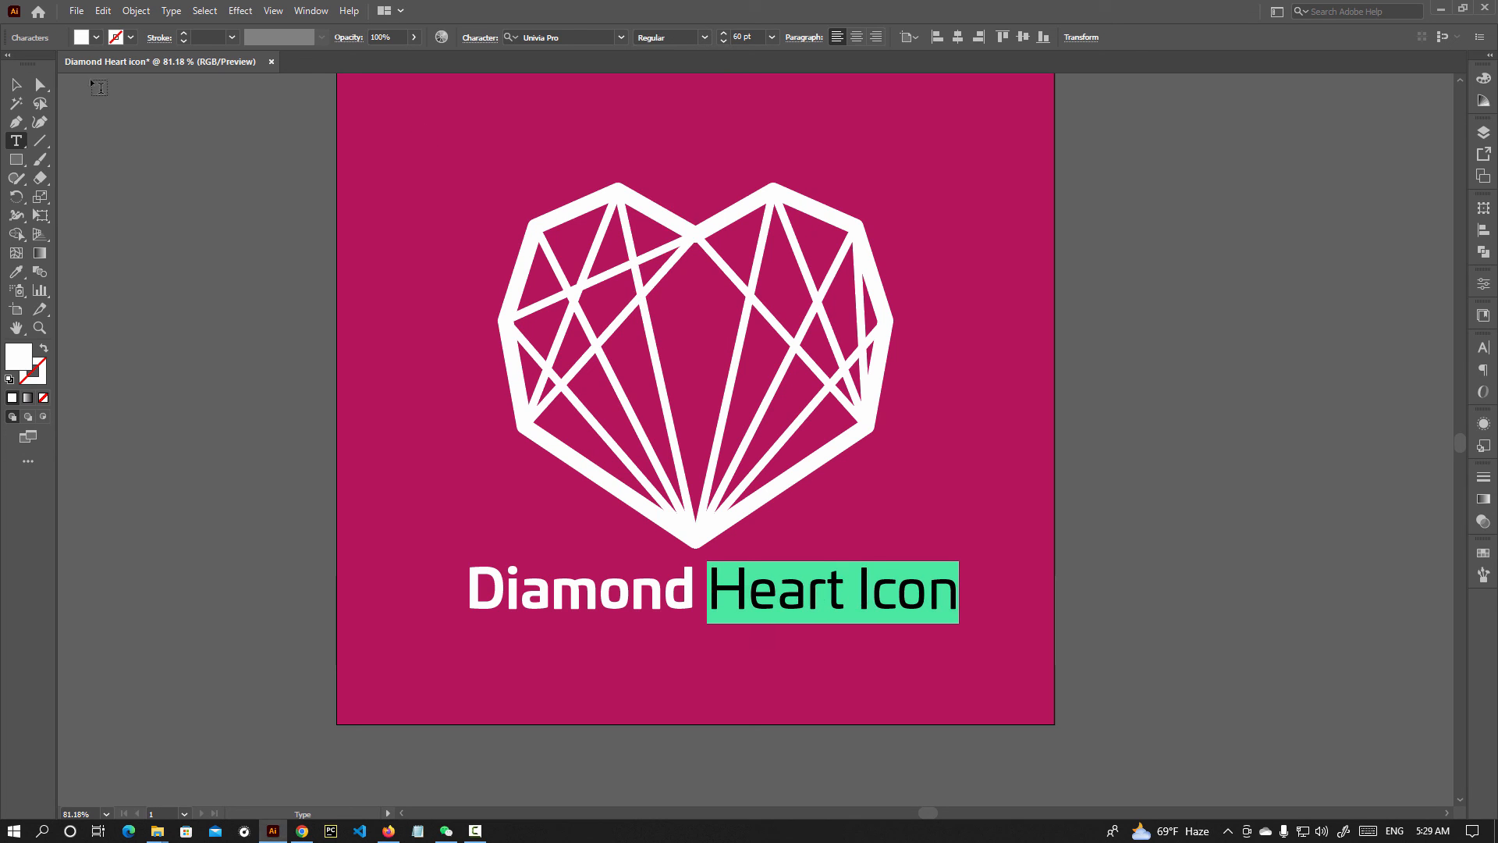
left_click(10, 88)
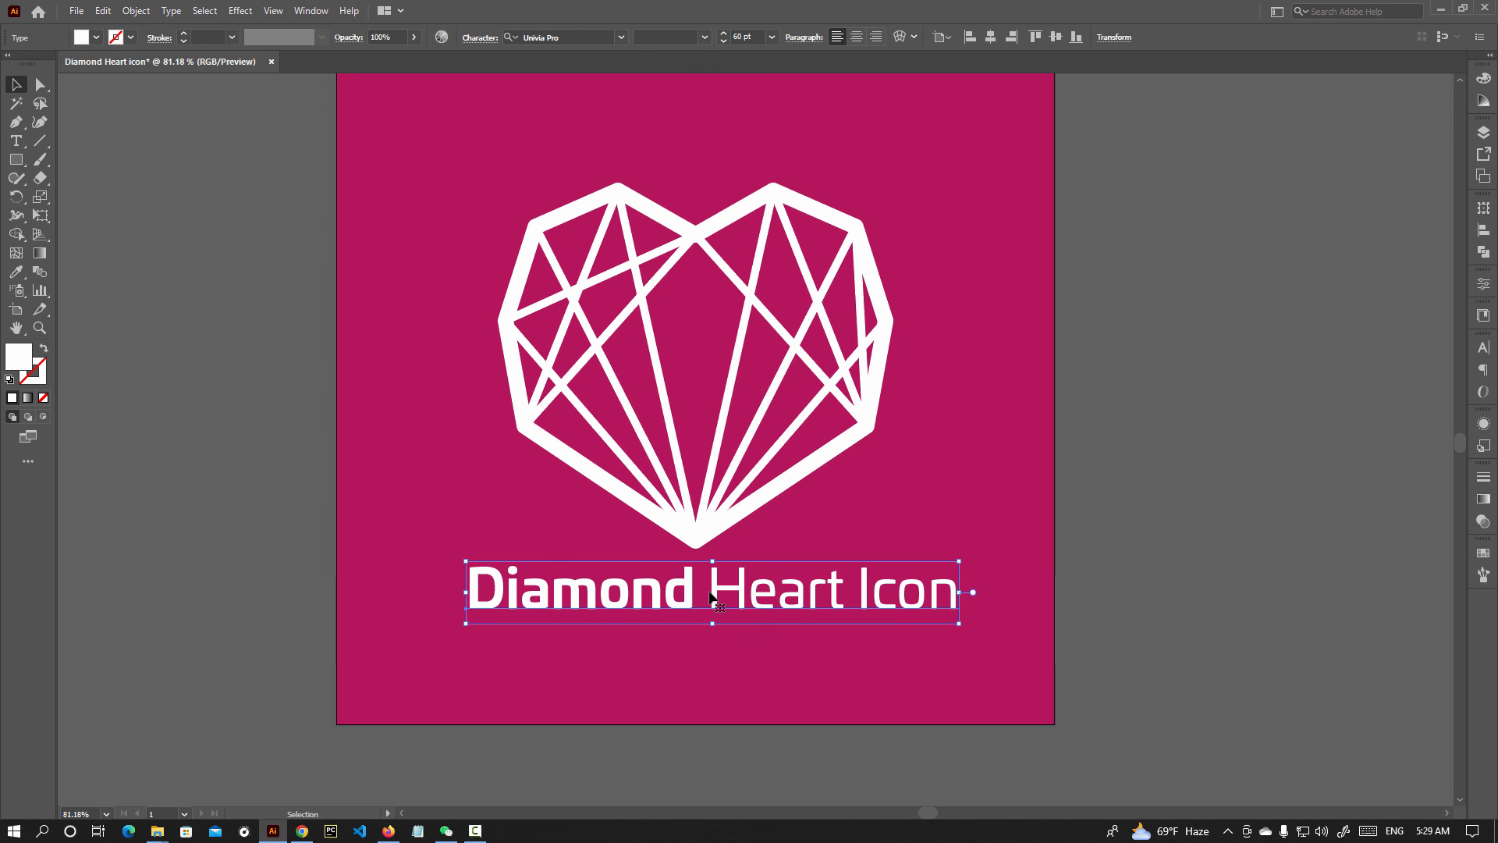
Scale the caption down to about 49 pt and align it with the heart on their horizontal centres.
left_click_drag(712, 561, 714, 568)
left_click(697, 538, "shift")
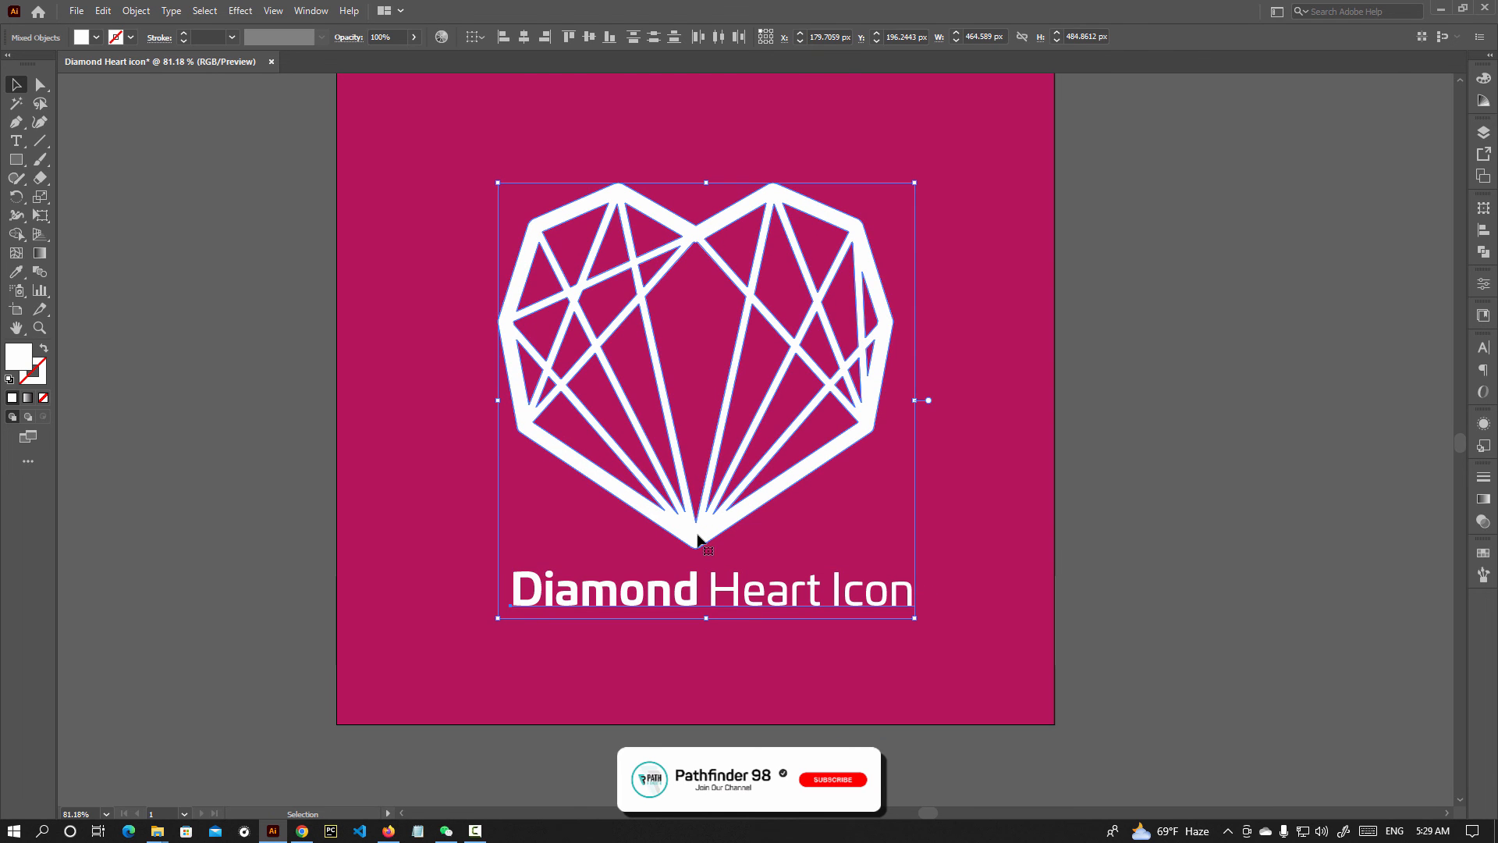
left_click(524, 36)
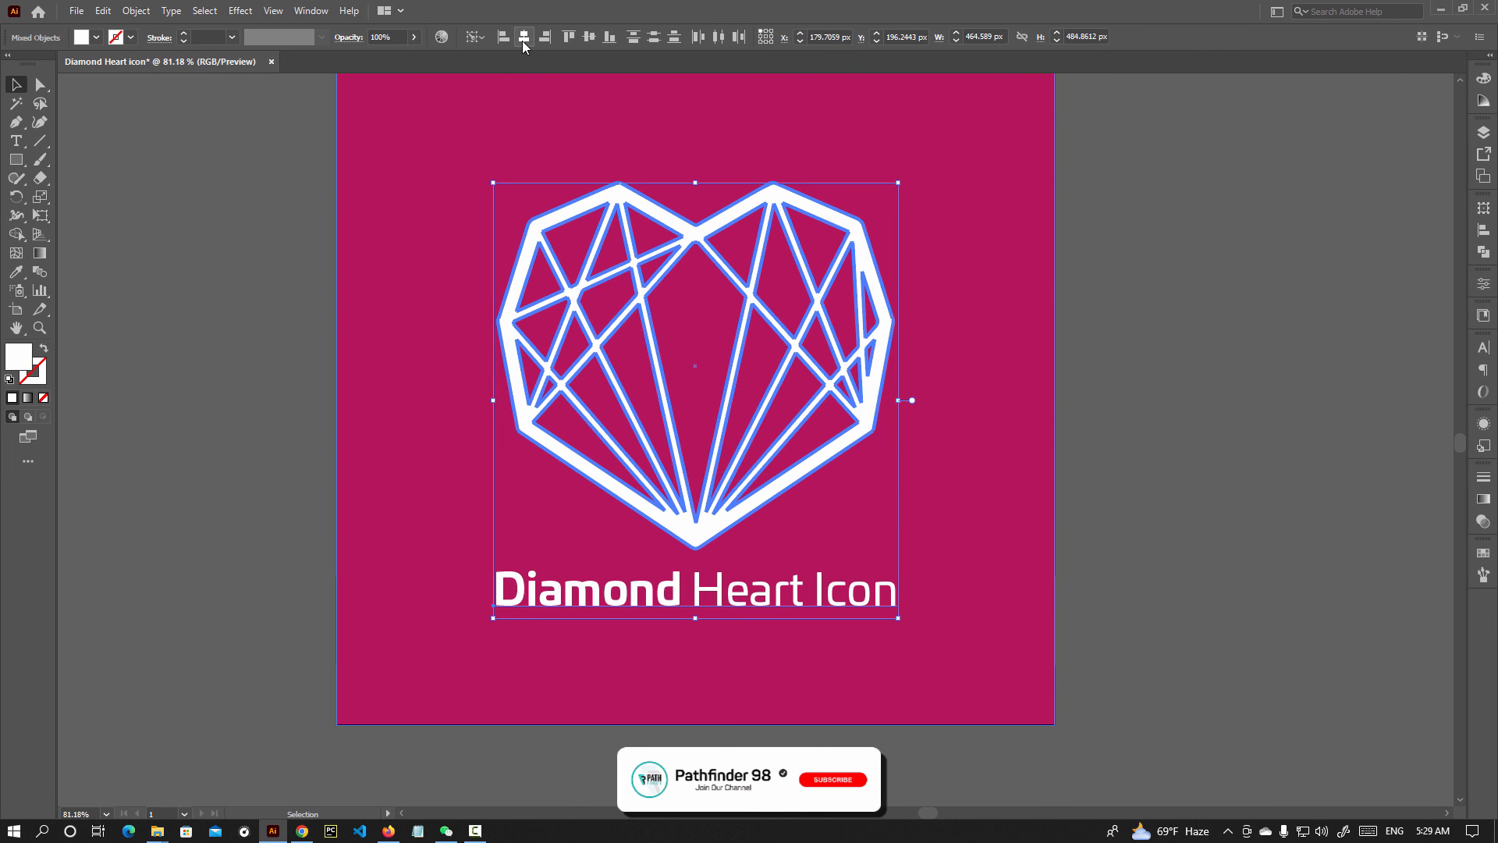
left_click(1203, 522)
Convert the caption text to outlines and deselect it.
scroll(953, 486, "down", 1)
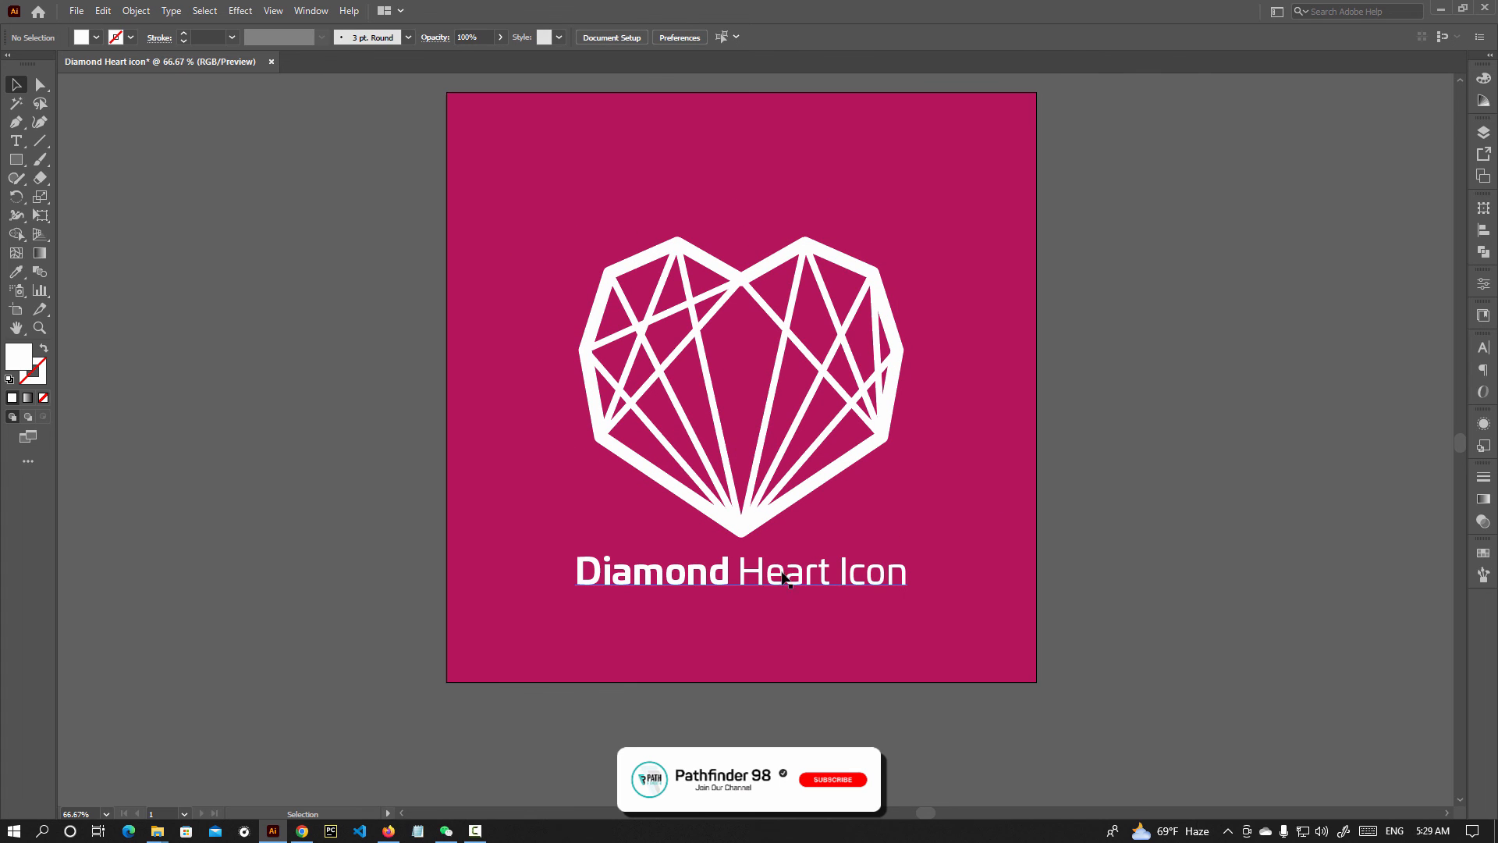
left_click(788, 563)
right_click(788, 563)
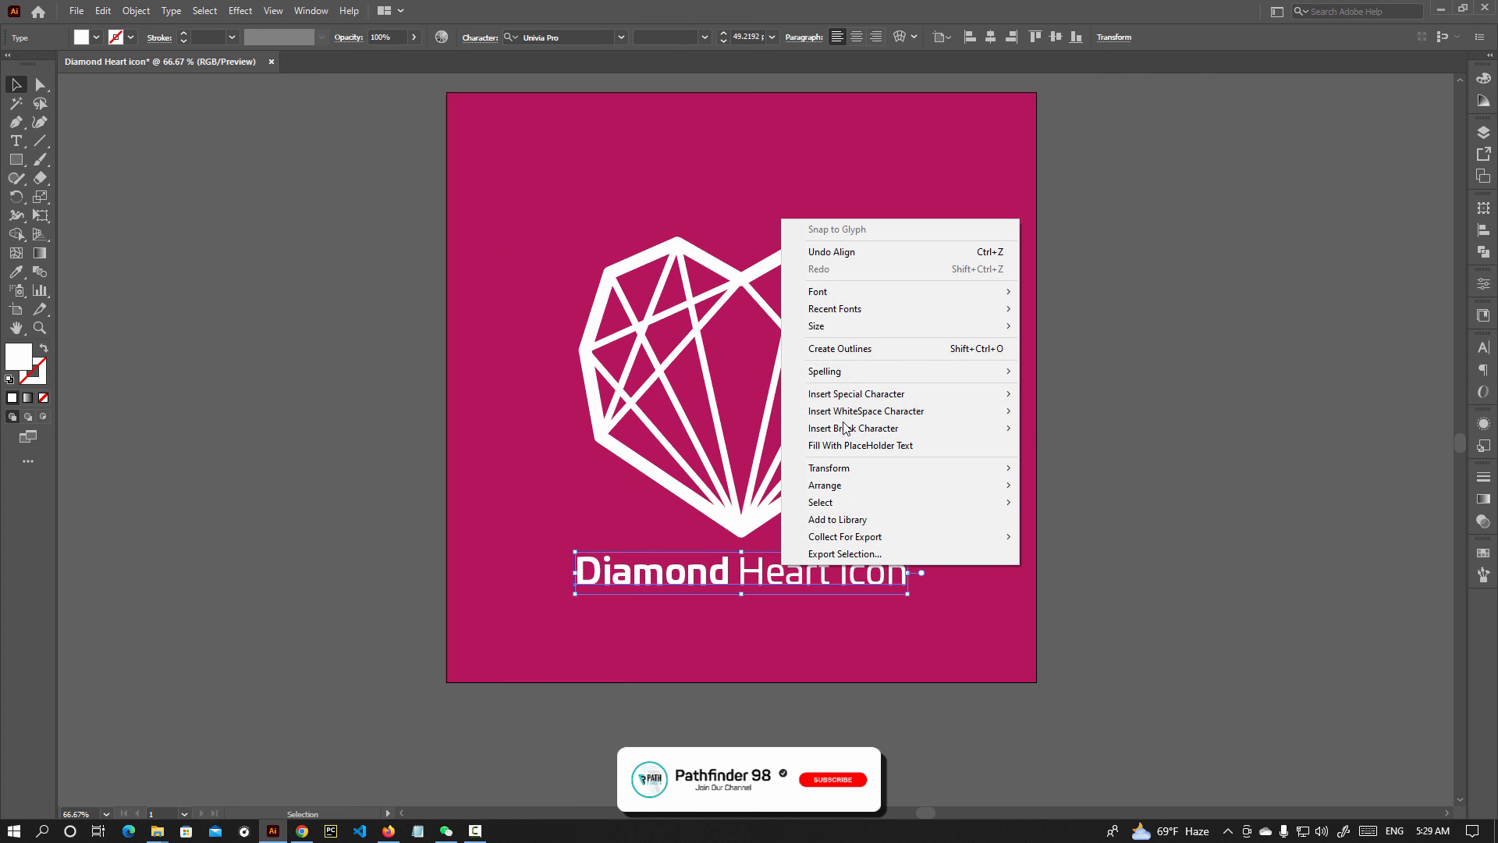
left_click(838, 347)
left_click(1089, 544)
left_click_drag(1057, 543, 958, 542)
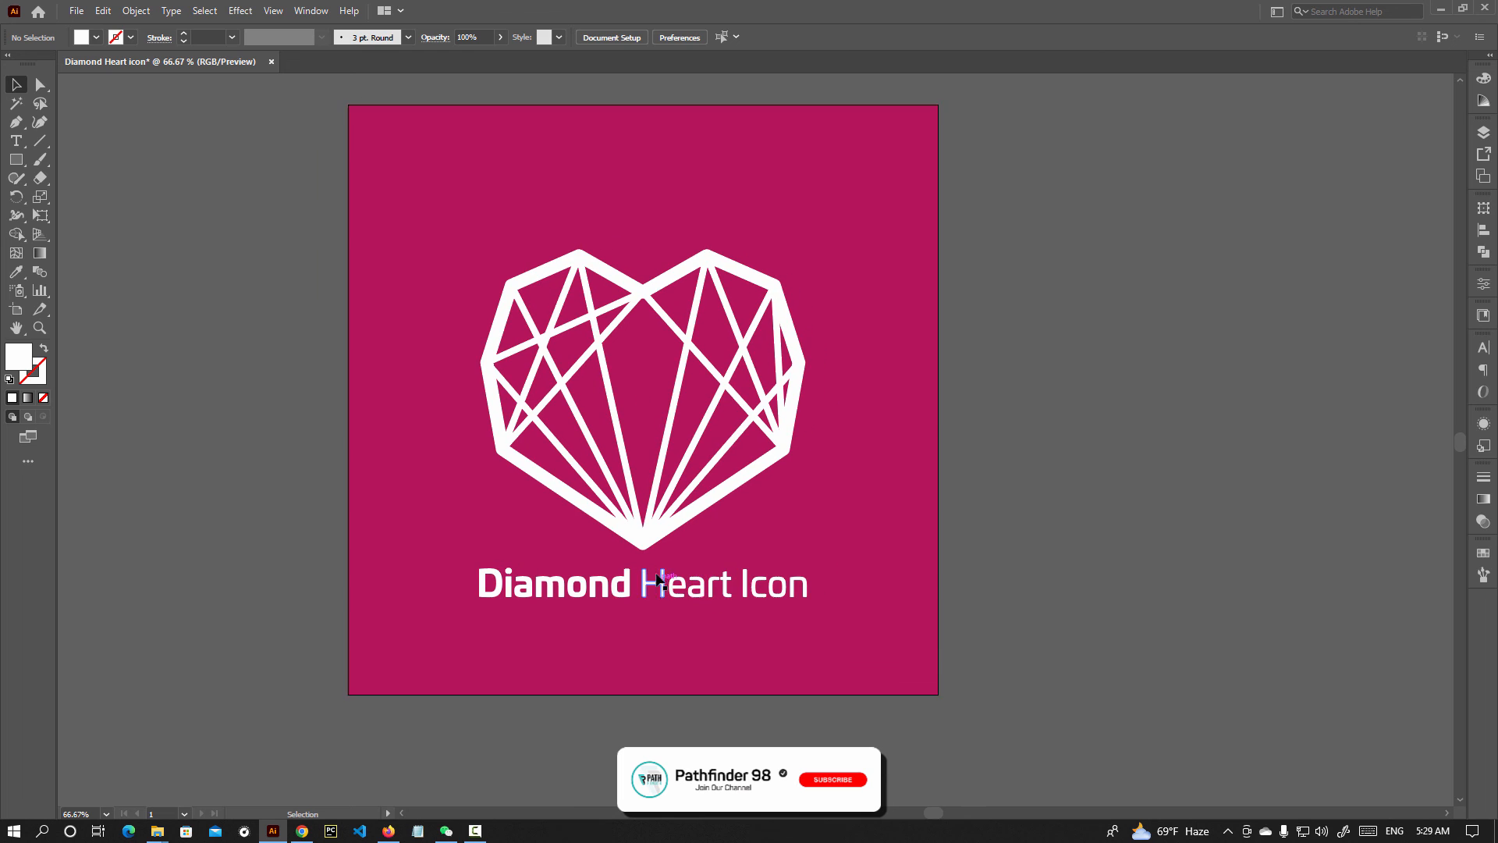
Align the heart and the outlined caption on their horizontal centres and group them.
left_click(627, 540)
left_click(647, 580, "shift")
left_click(643, 541)
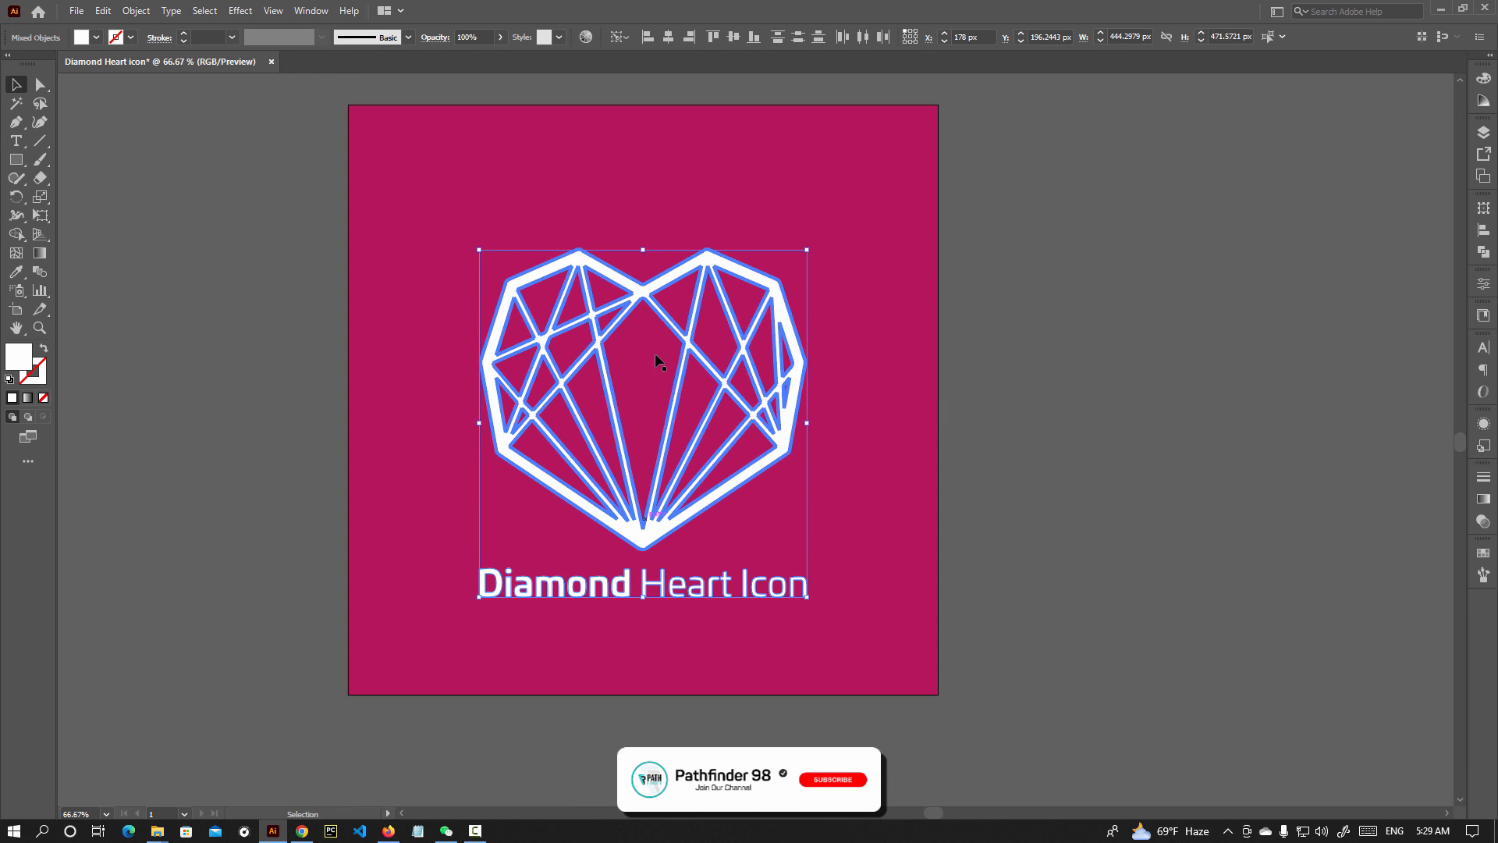
left_click(668, 37)
right_click(669, 458)
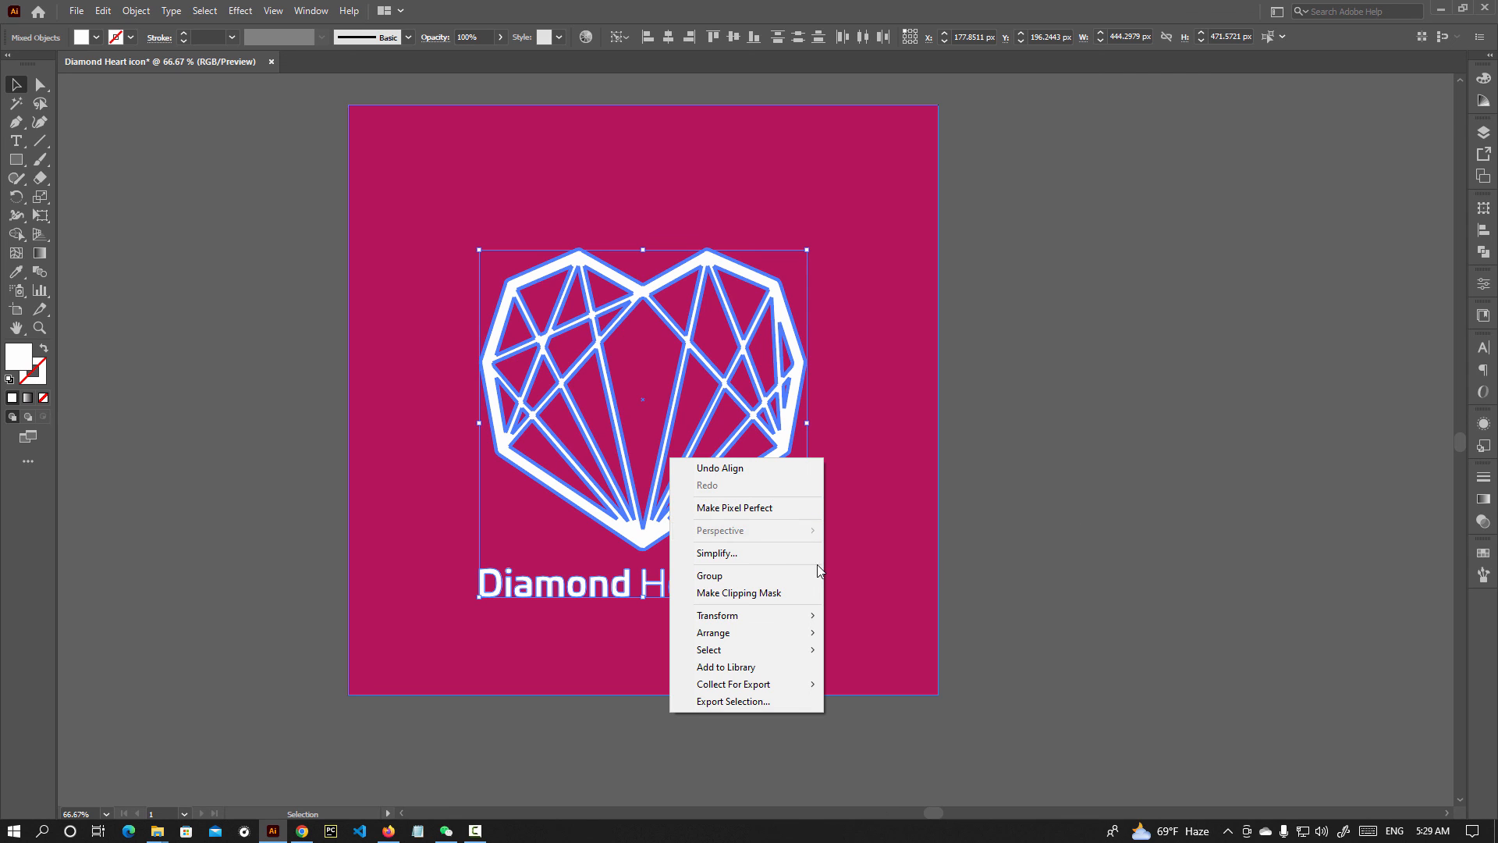
left_click(710, 575)
left_click(1068, 547)
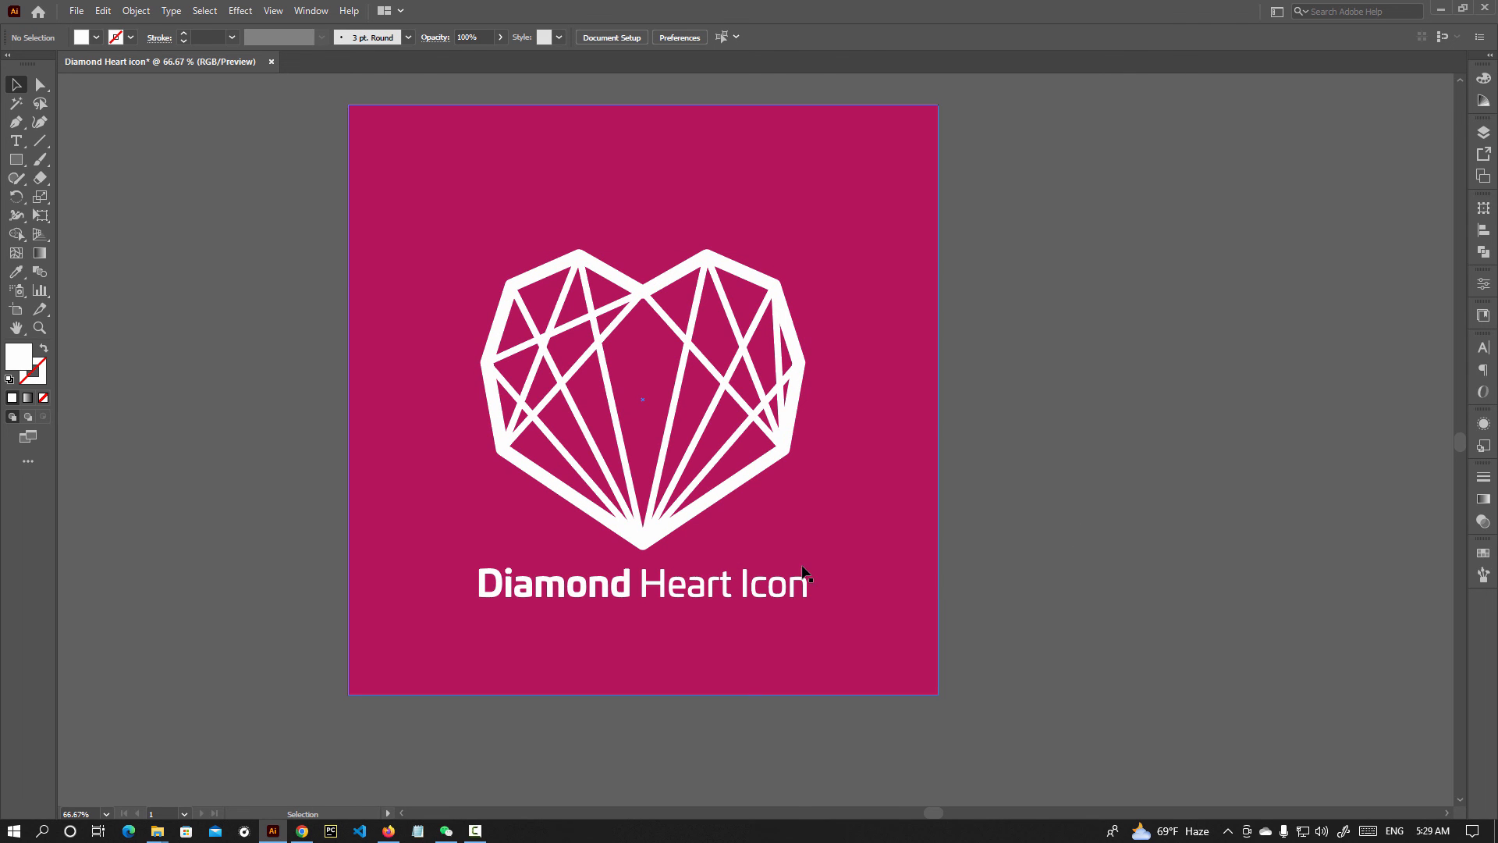
Centre the heart and caption group vertically on the background square, deselect everything and fit the artboard in the window.
left_click(753, 468)
left_click(850, 497, "shift")
left_click(854, 475)
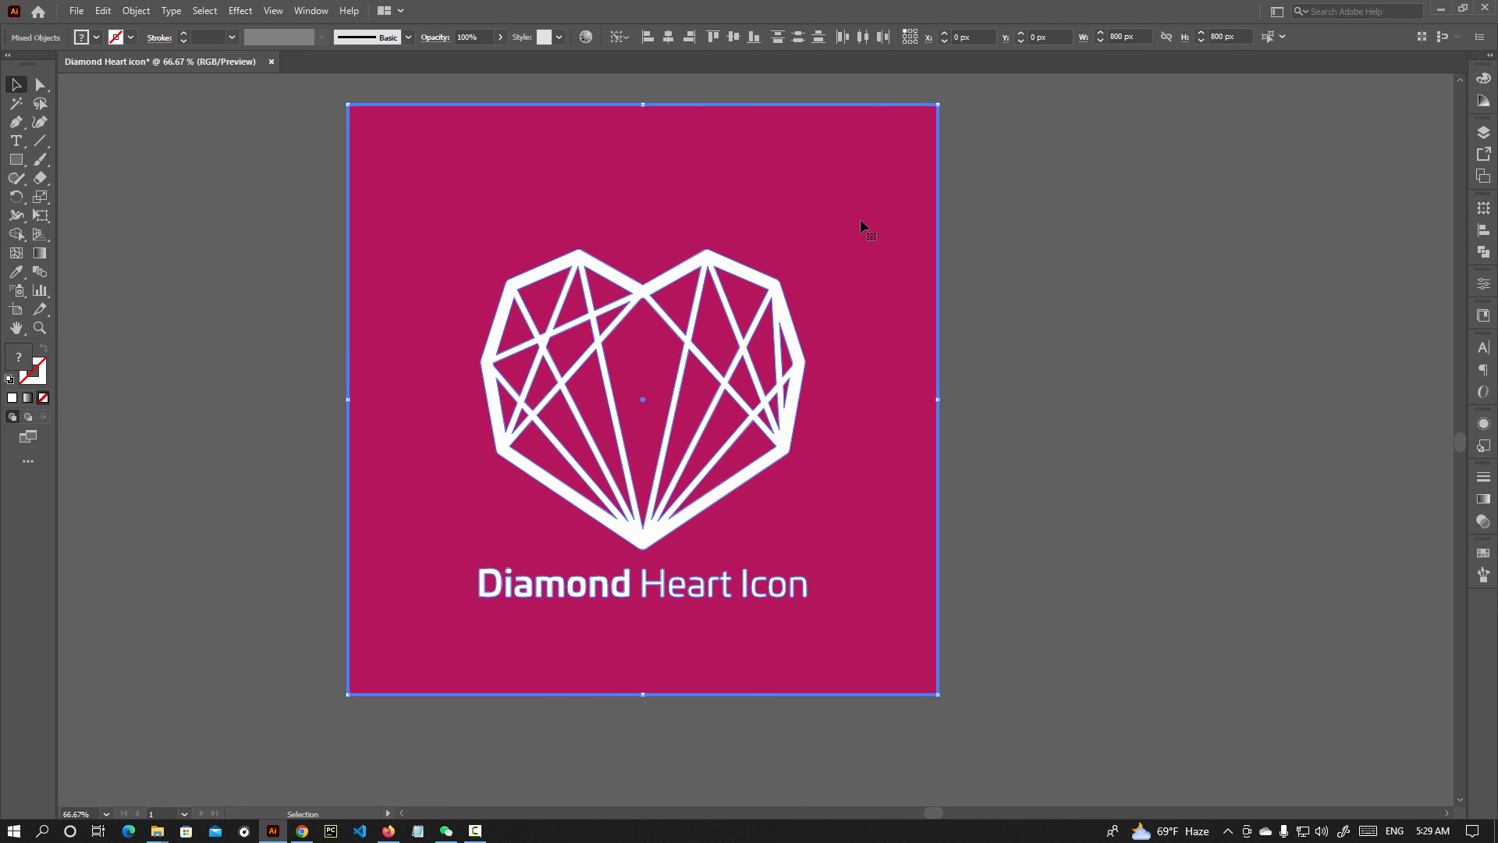
left_click(732, 39)
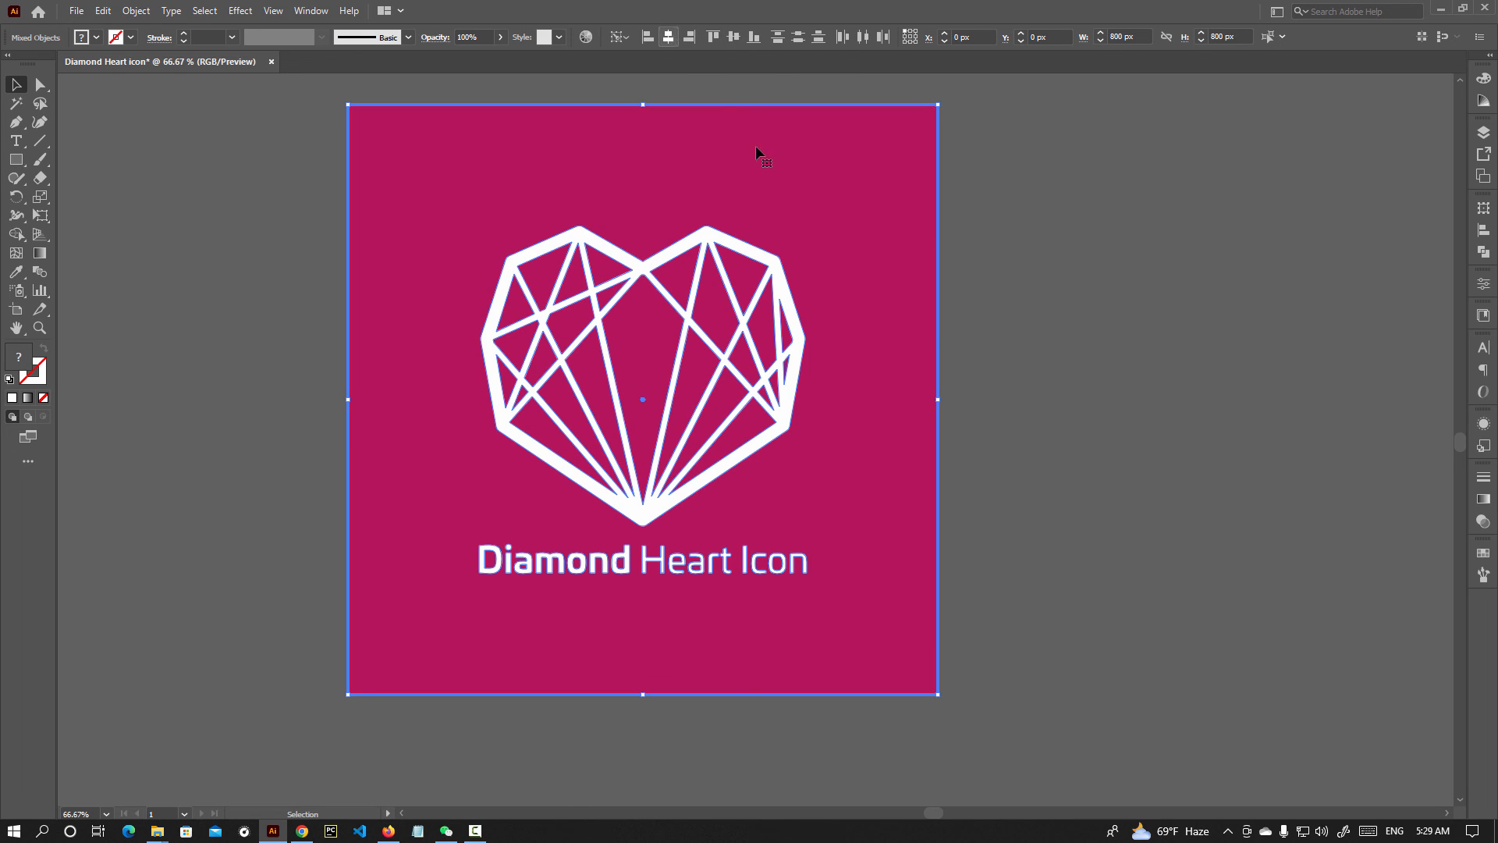
left_click(1056, 420)
key("ctrl+minus")
key("ctrl+0")
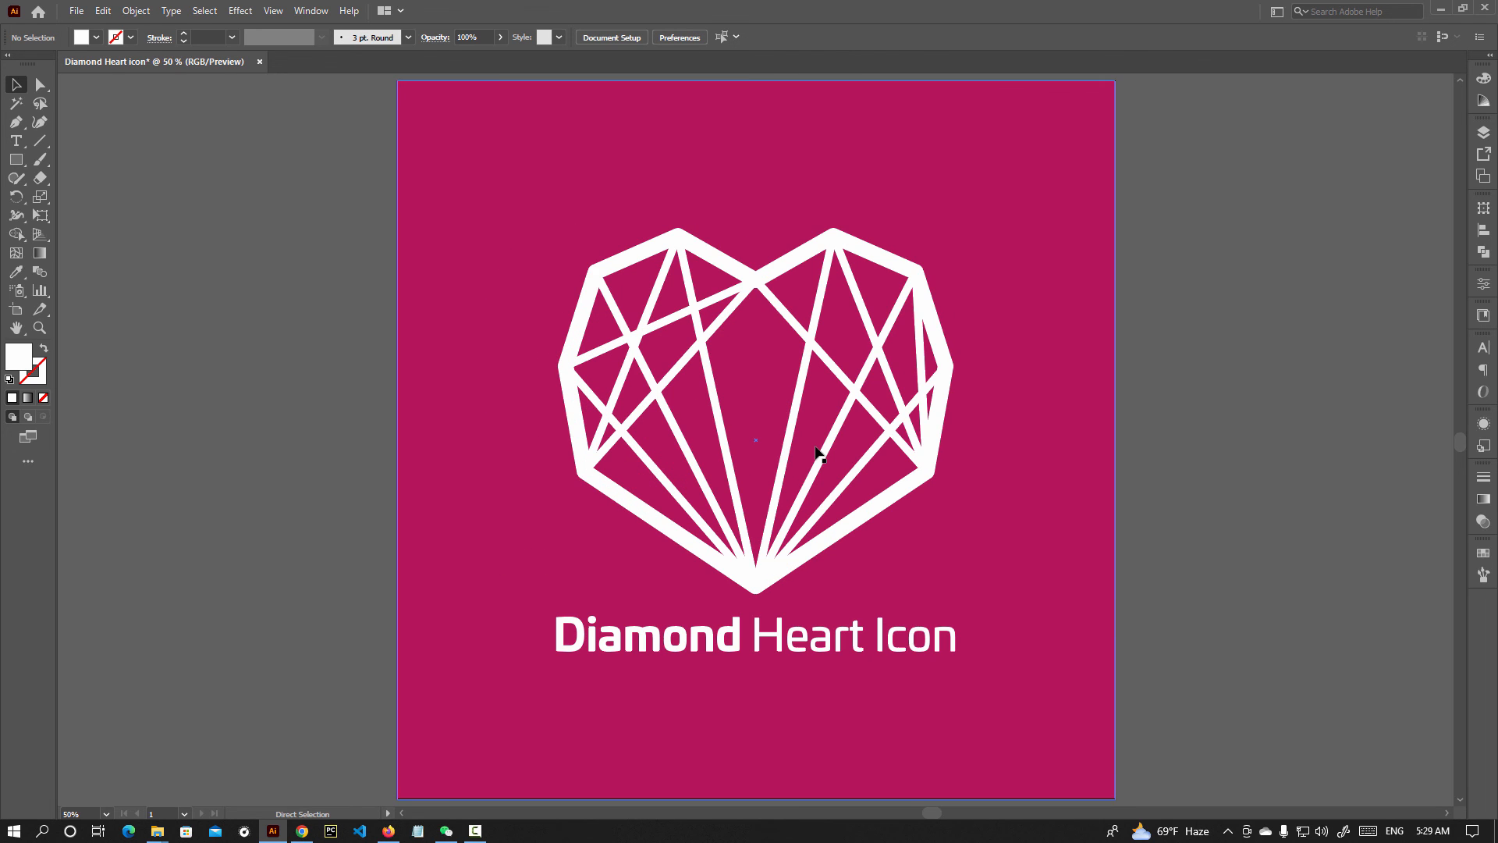